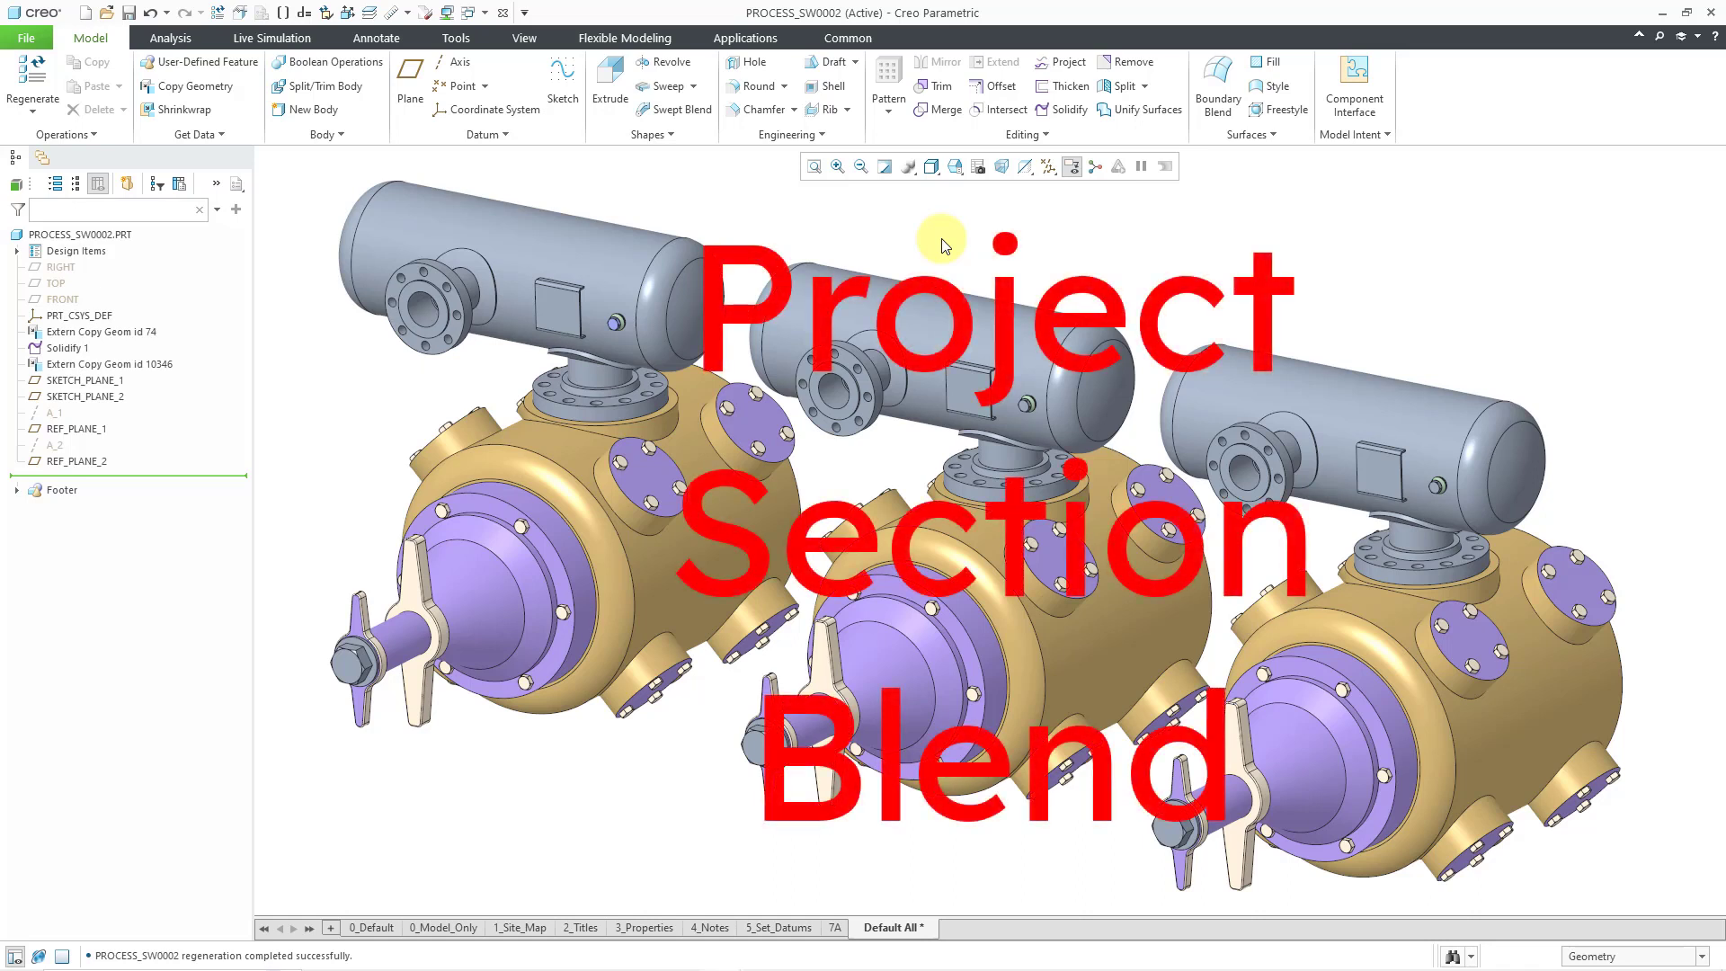
click(666, 133)
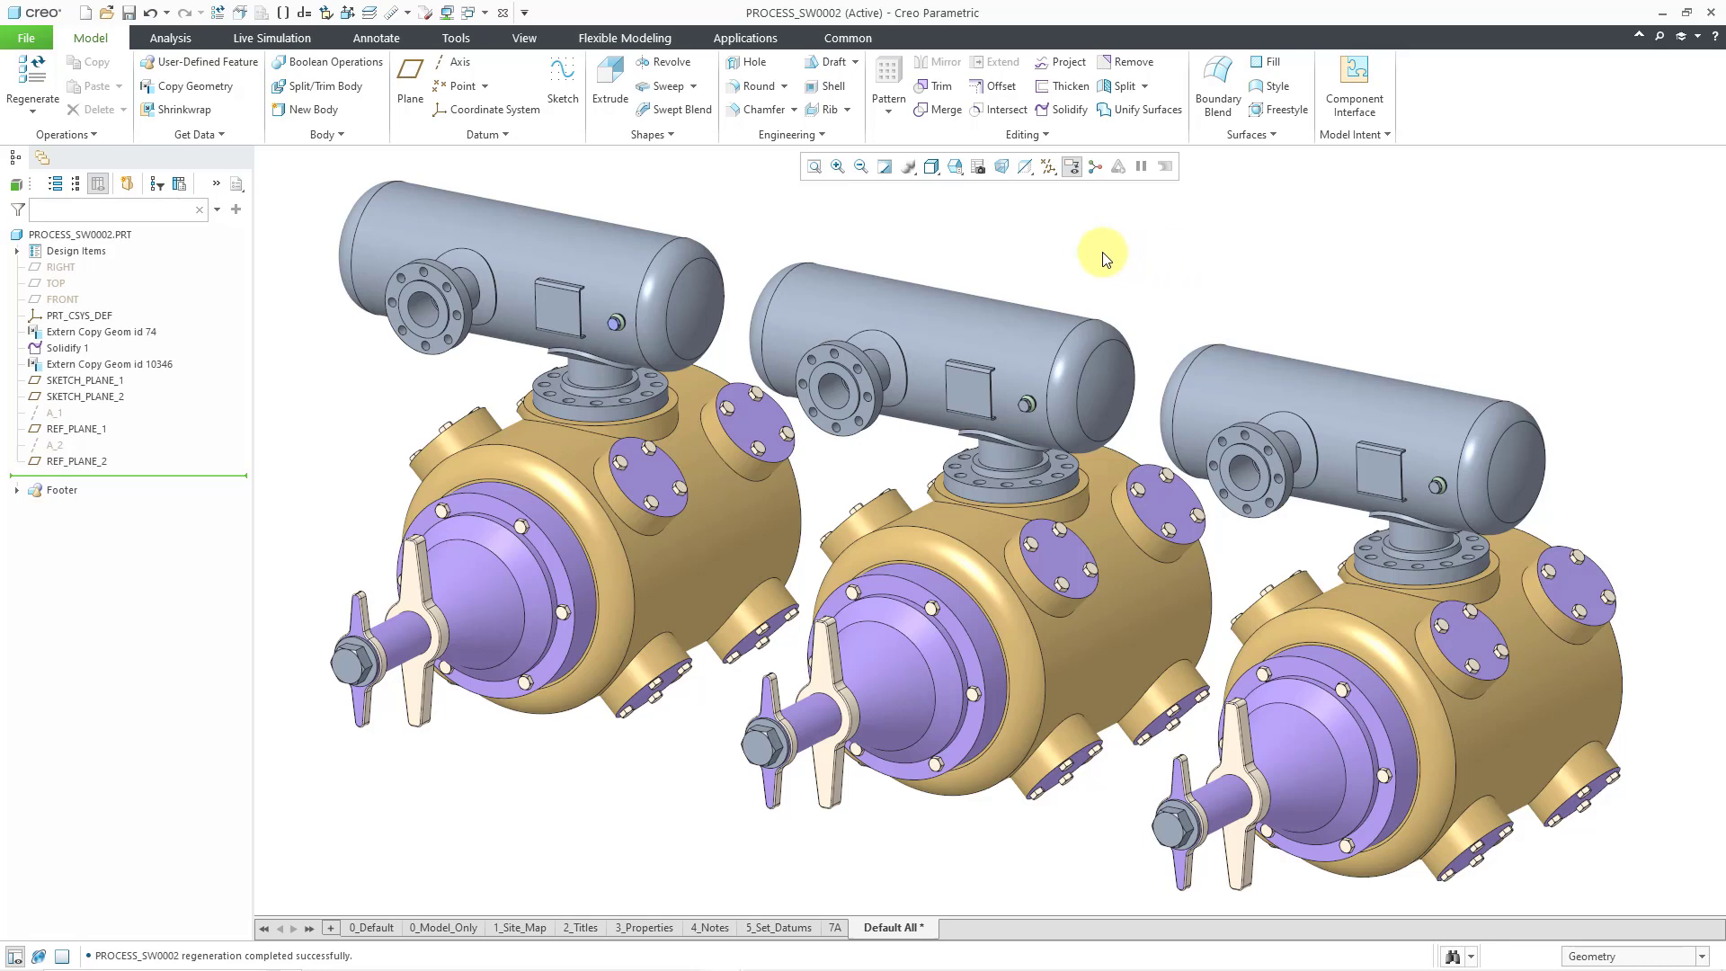
Locate the enable_obsoleted_features option among the config.pro settings in the configuration editor.
click(36, 41)
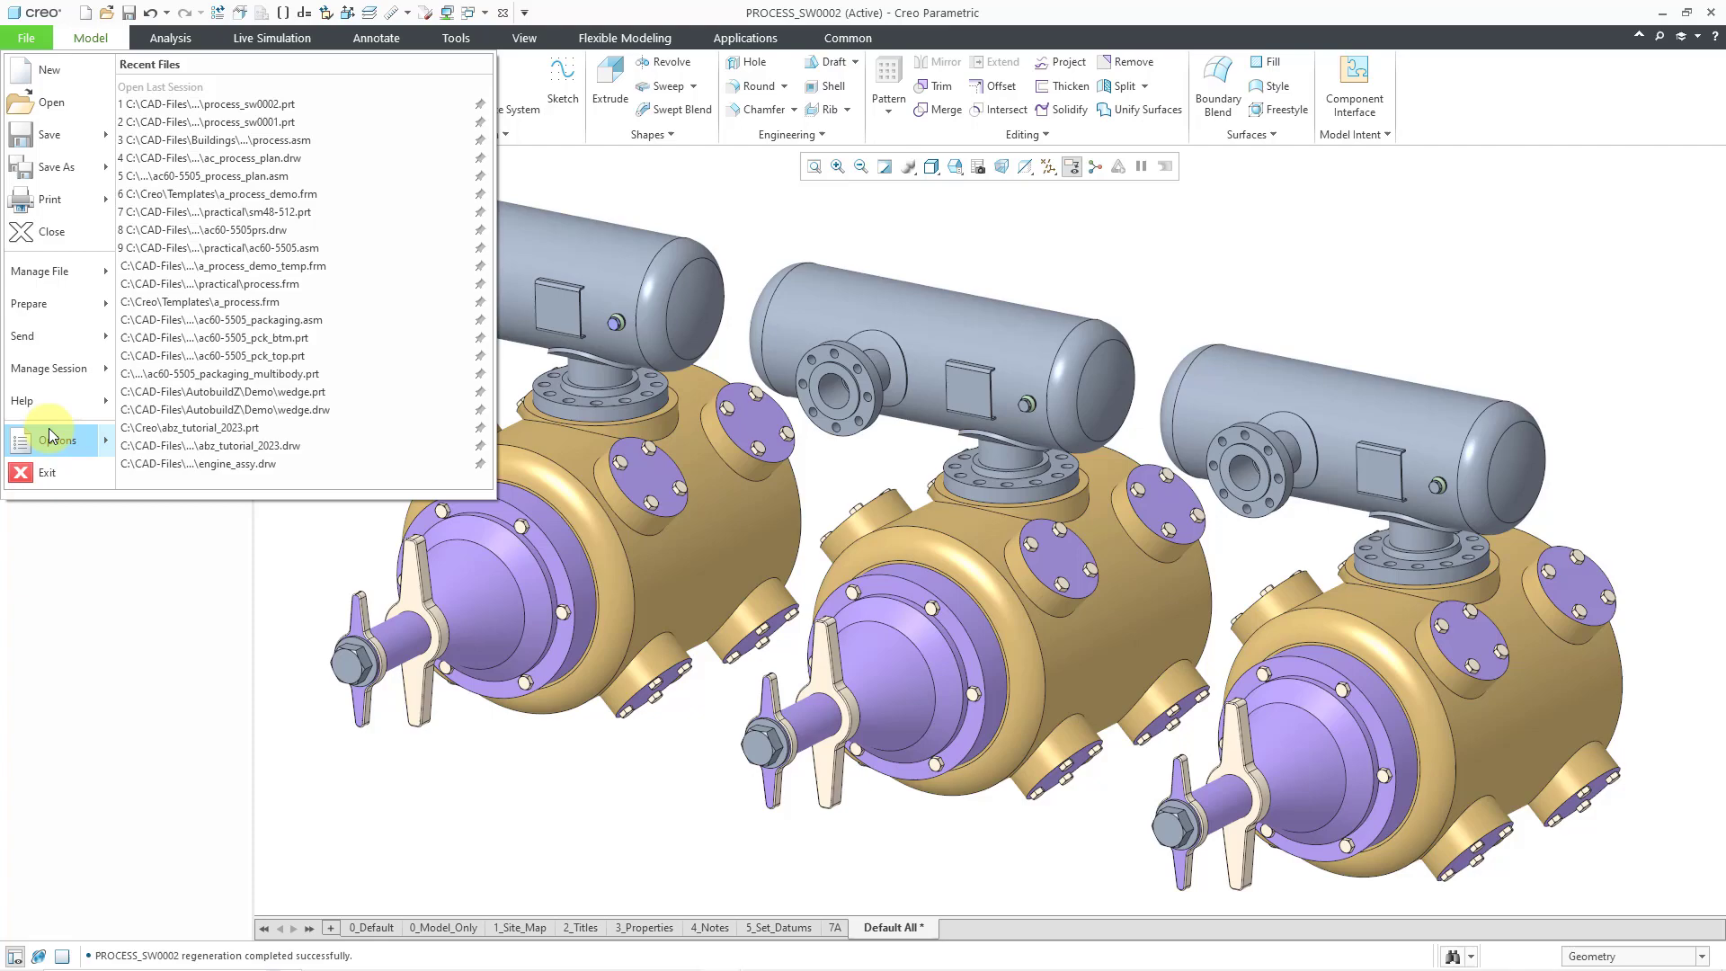
mouse_move(50, 435)
click(217, 109)
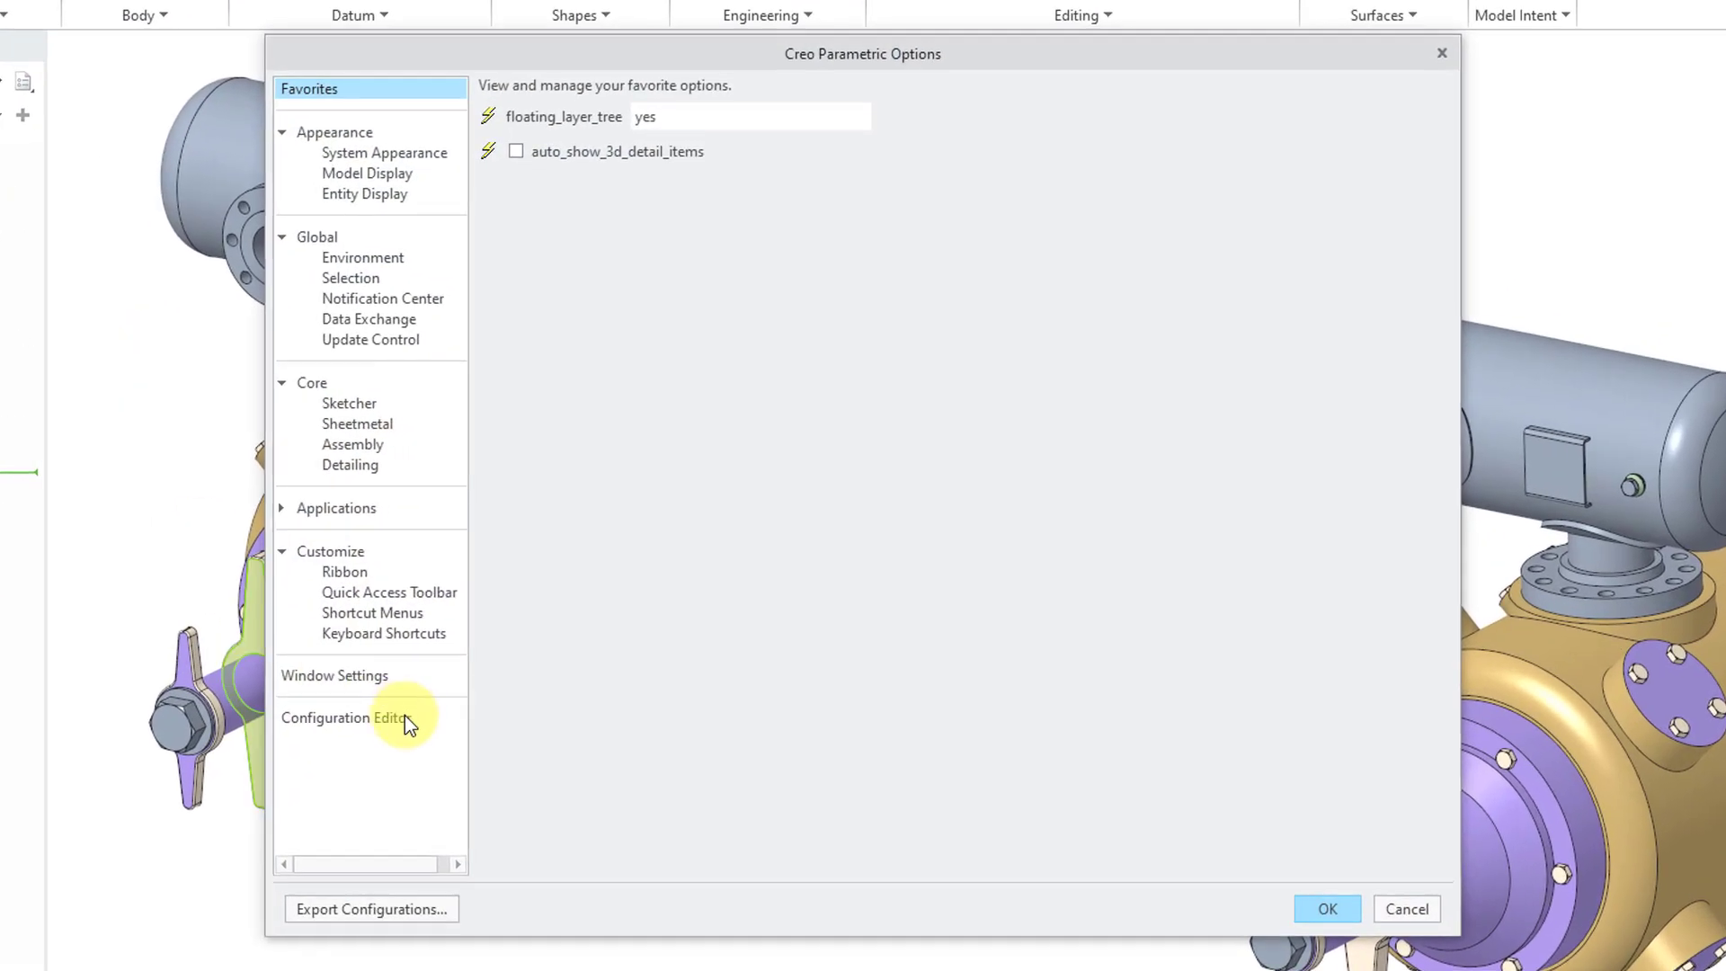
click(402, 718)
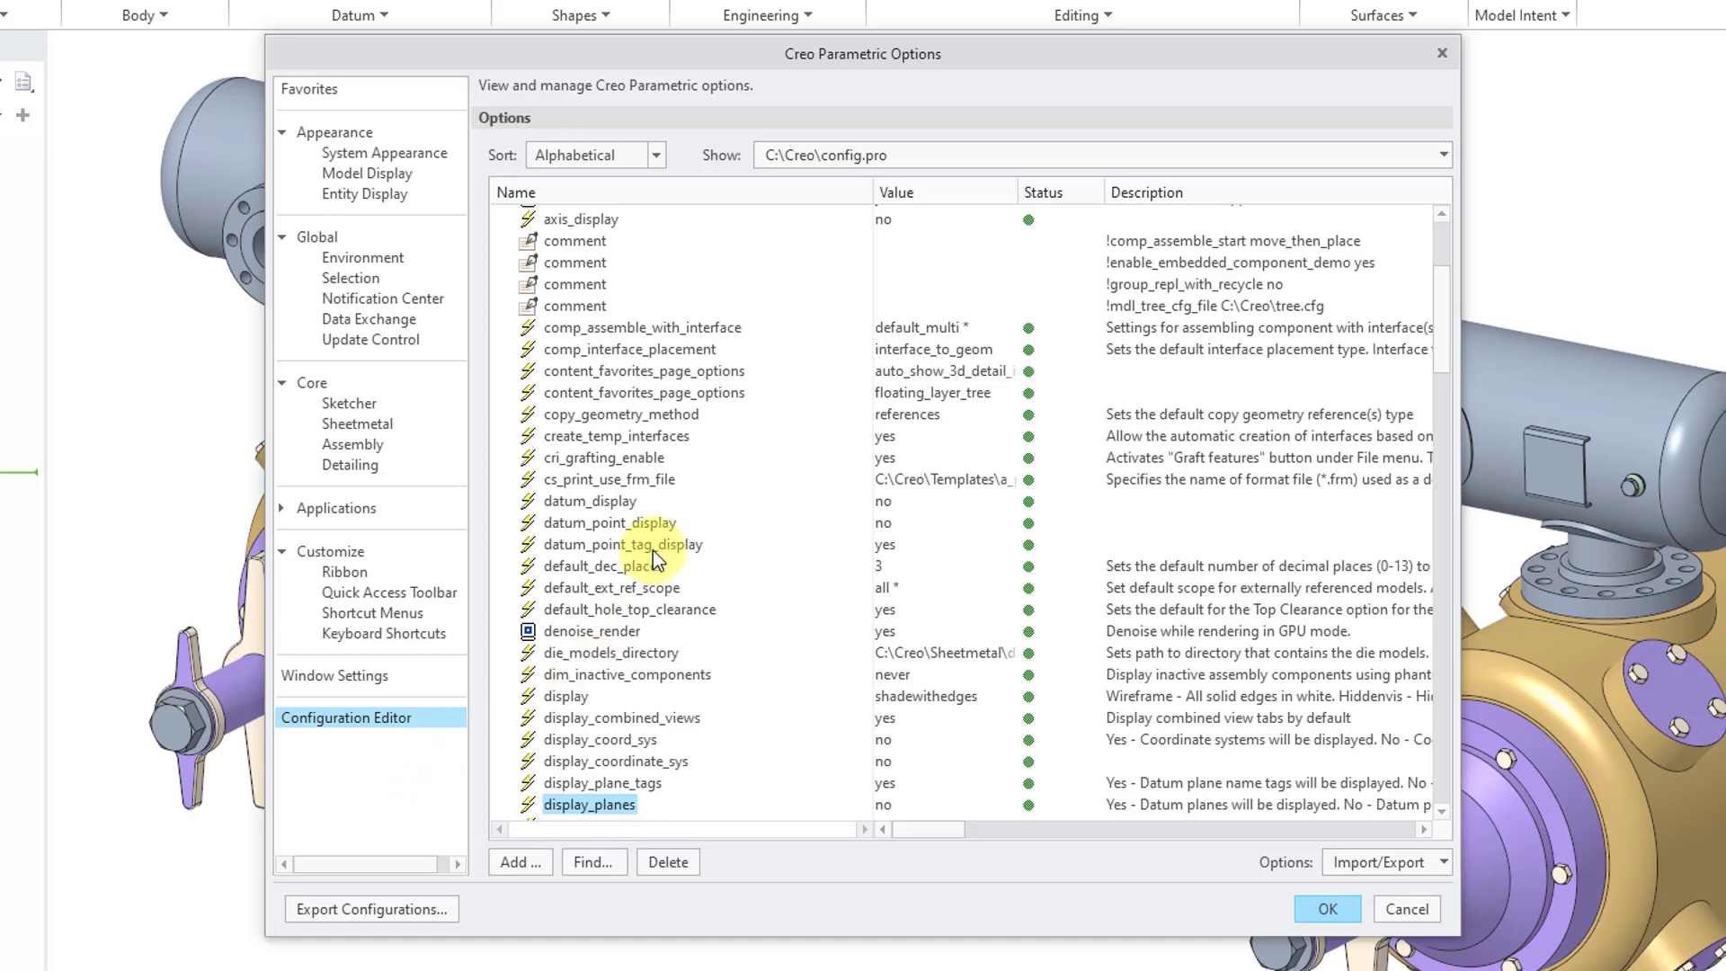
scroll(653, 551, down, 9)
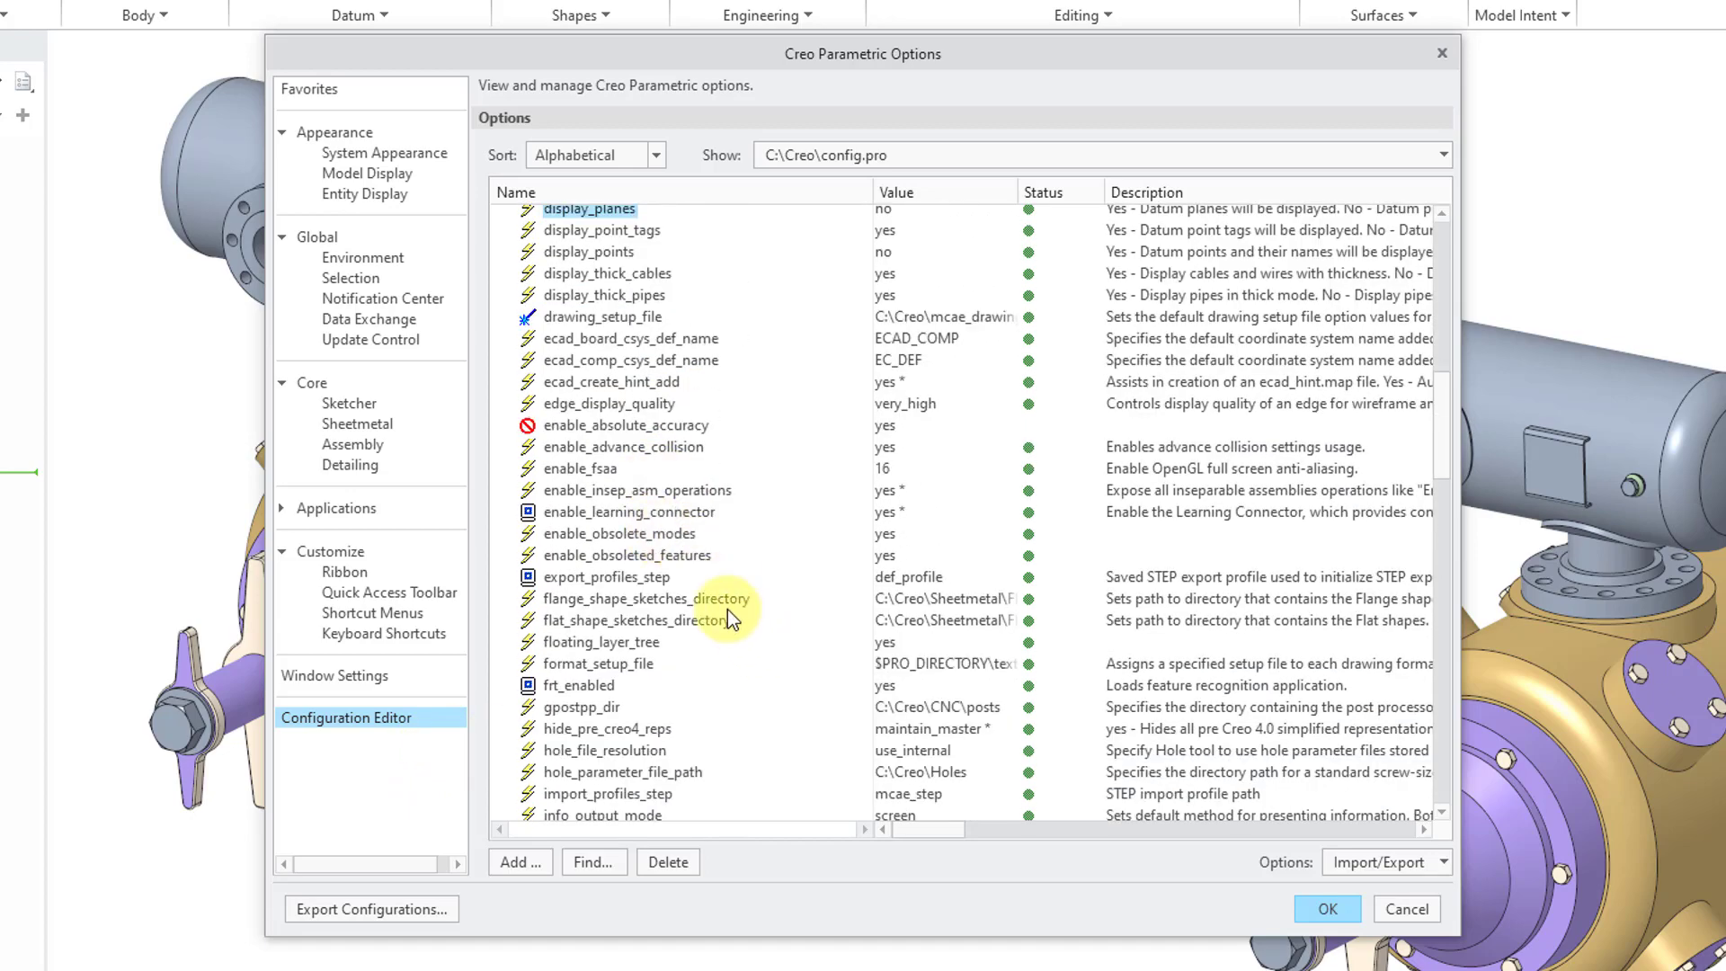
click(676, 559)
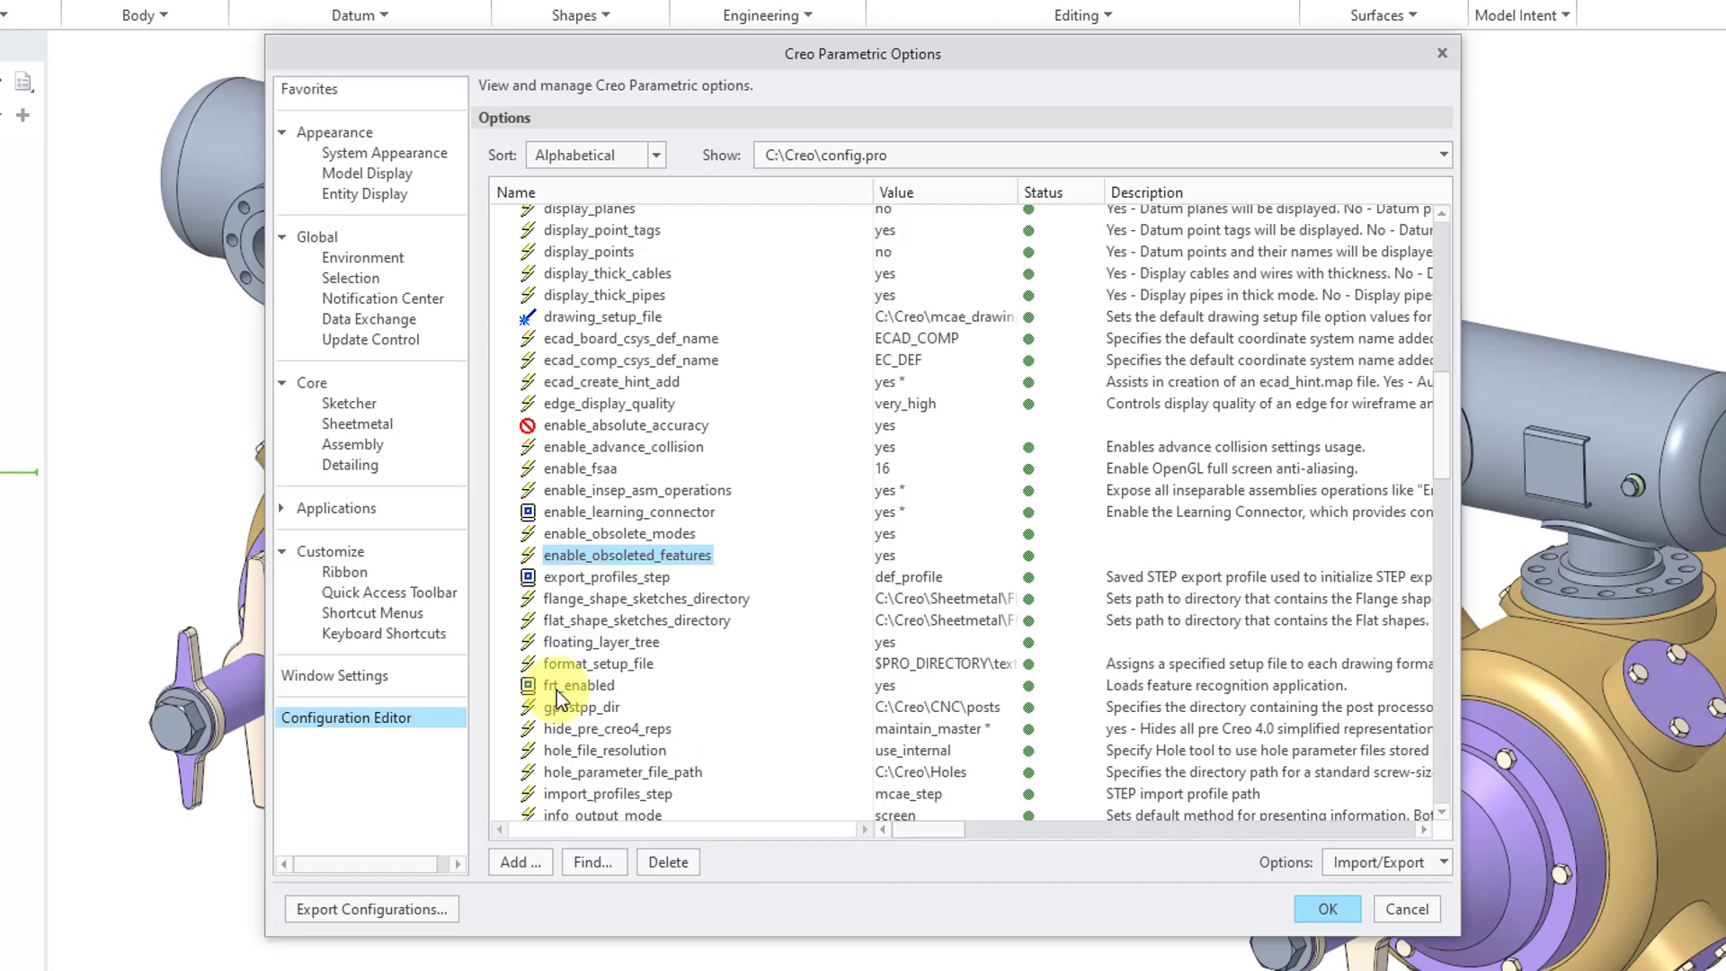
Examine the commands of the custom Obsoleted group in the ribbon customization settings, and leave the options.
click(351, 575)
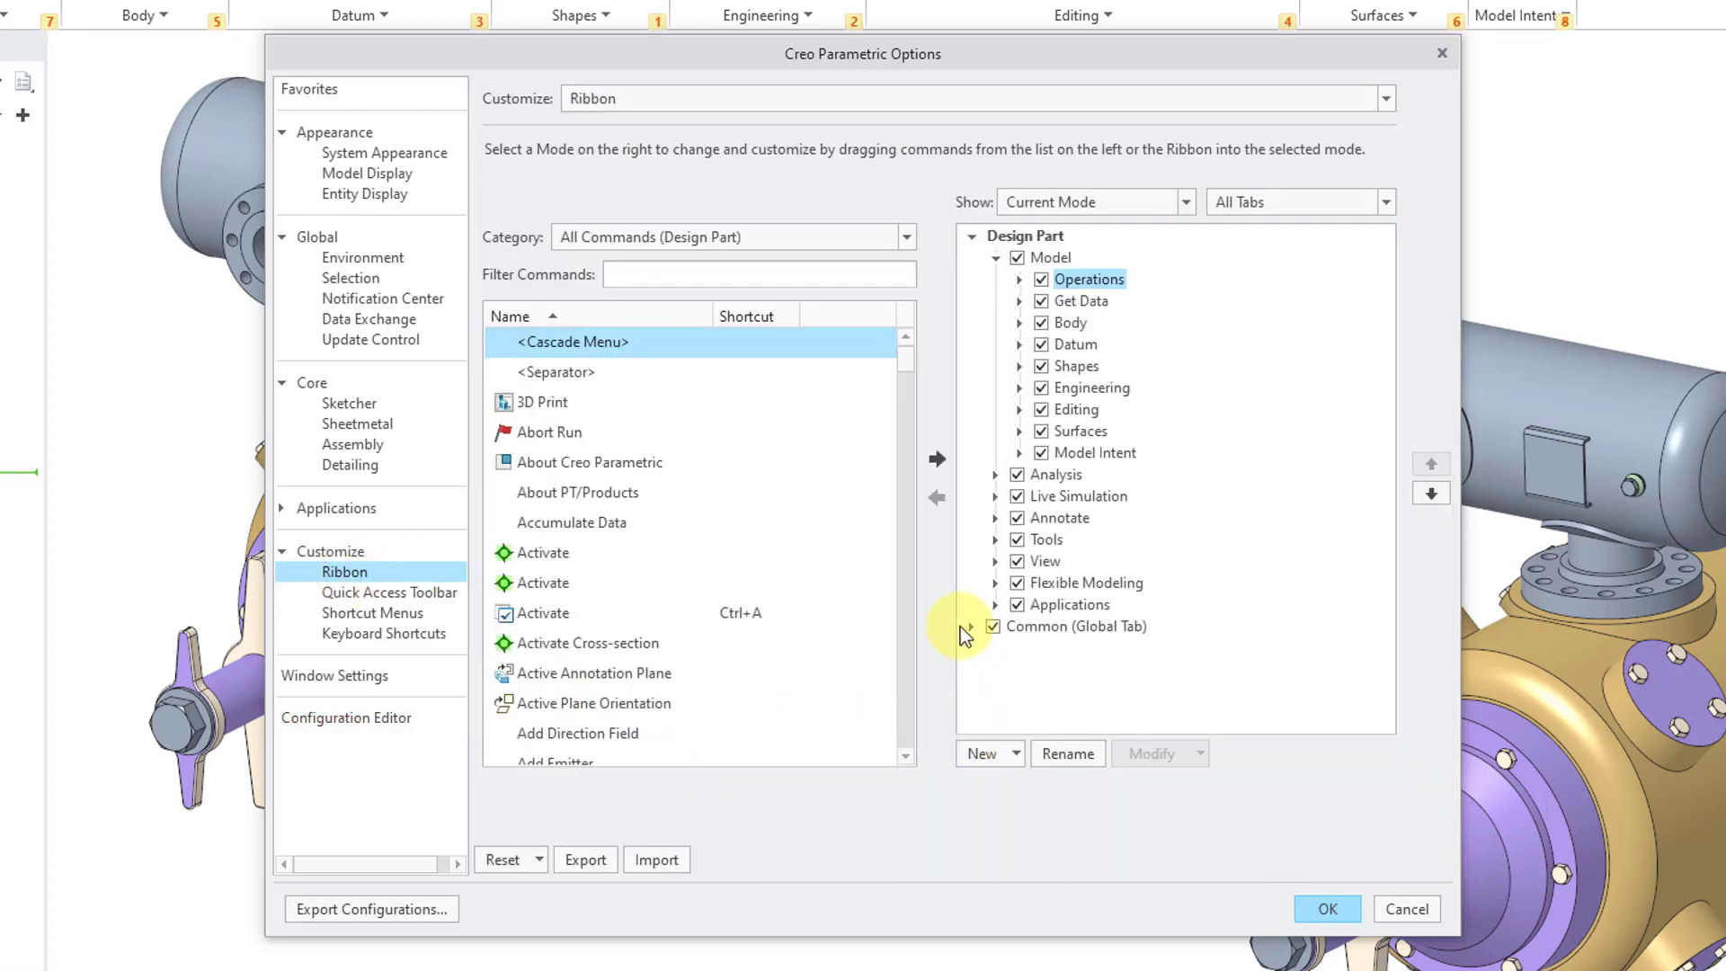
click(973, 627)
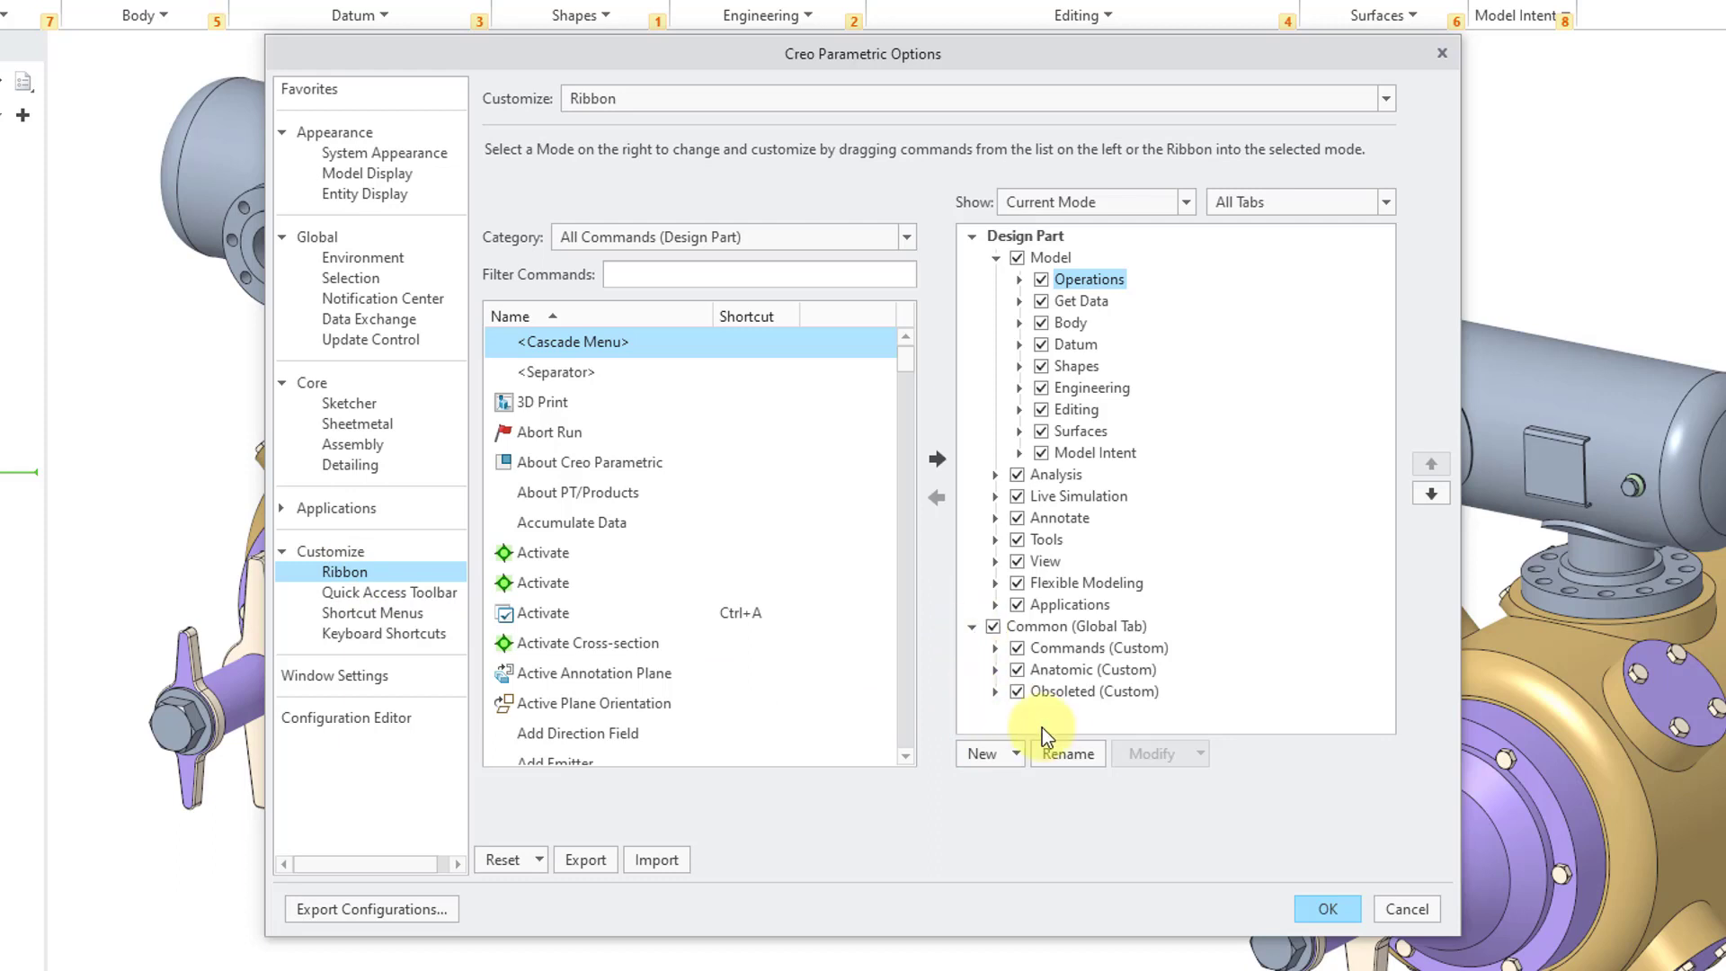
click(996, 692)
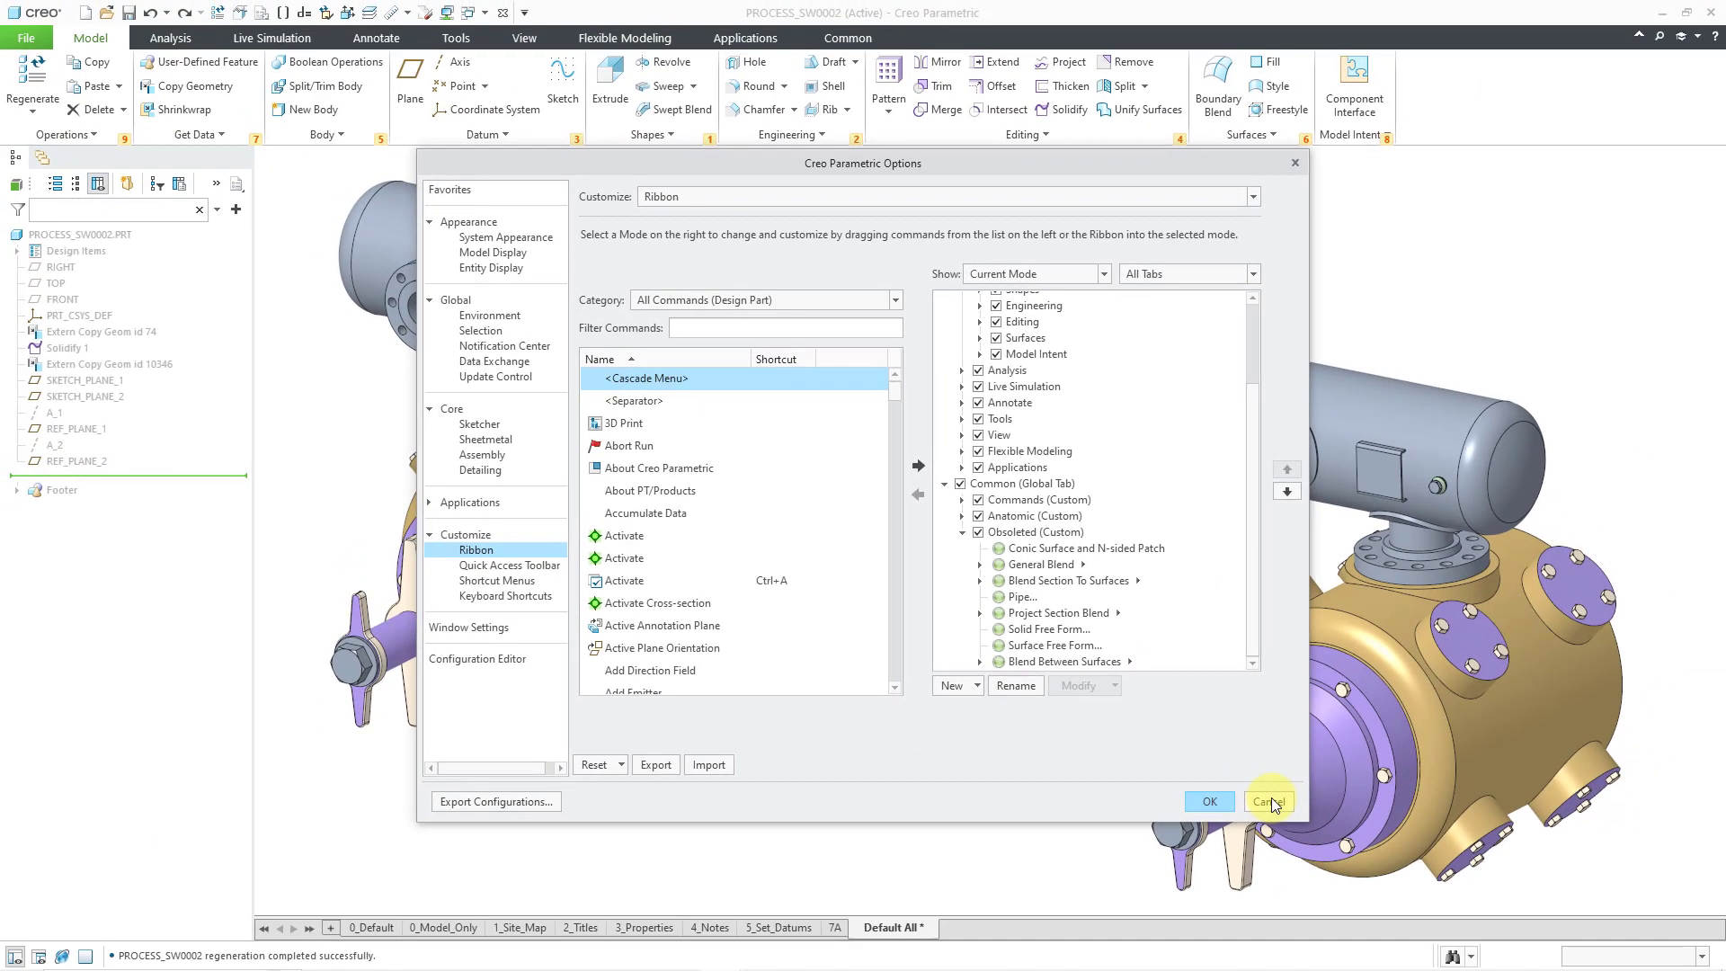
click(1270, 801)
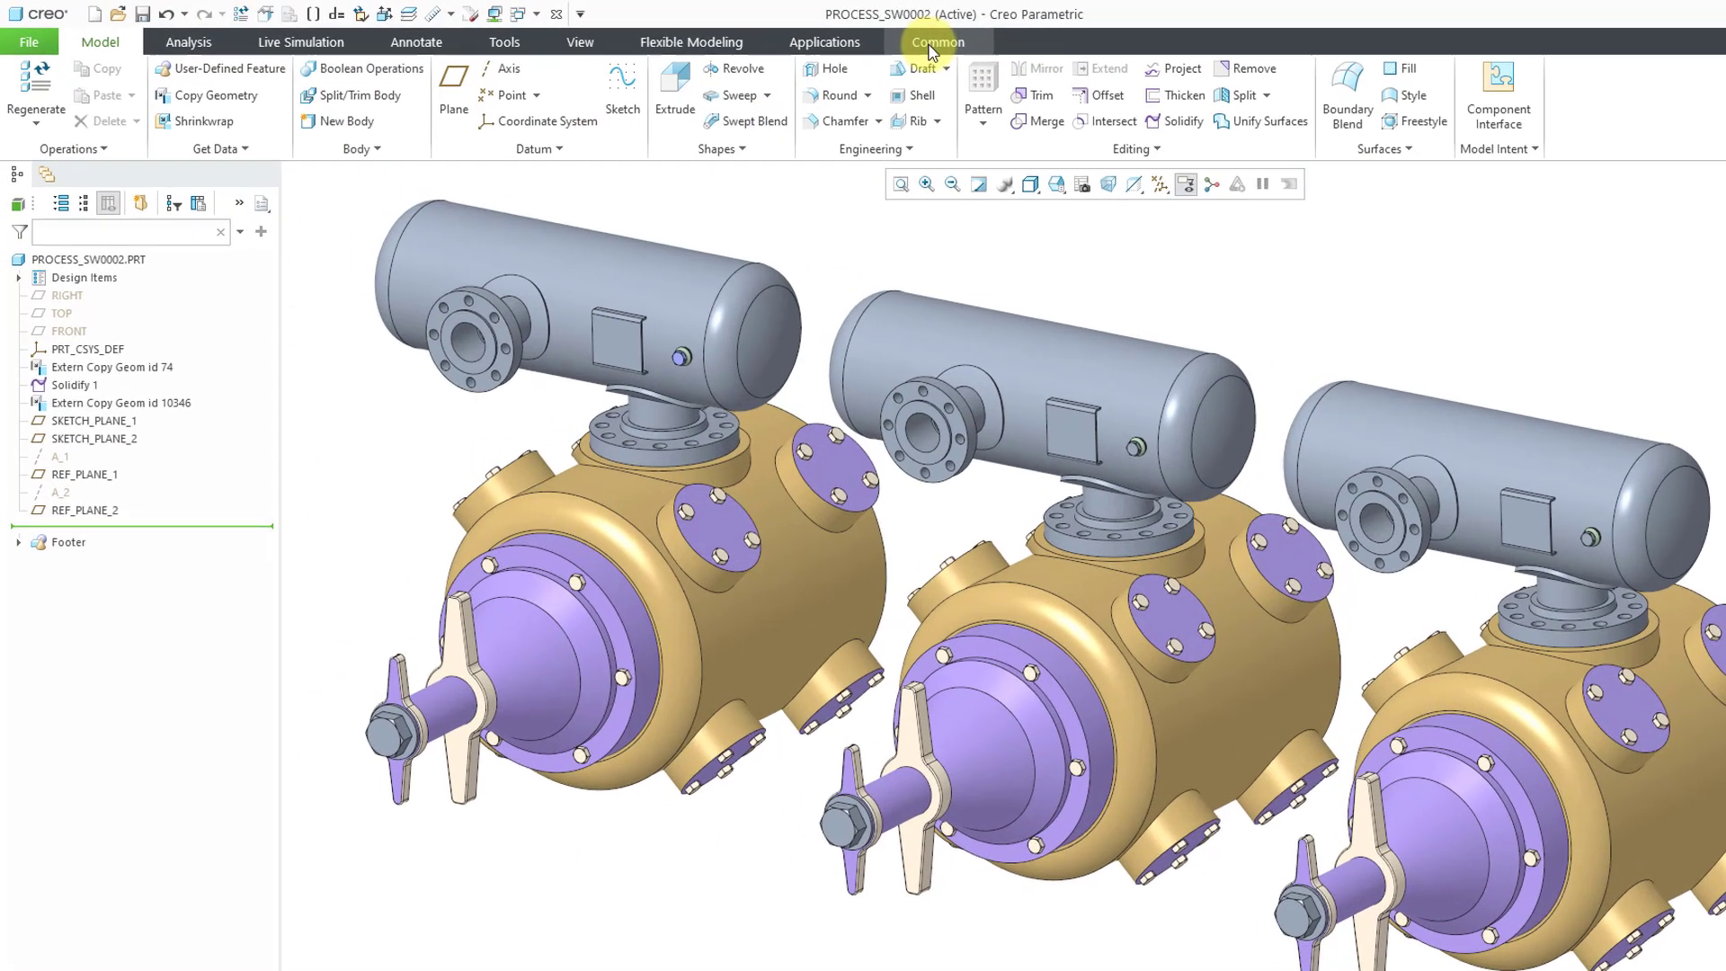
Start a solid Project Section Blend and turn on the display of datum planes.
click(845, 37)
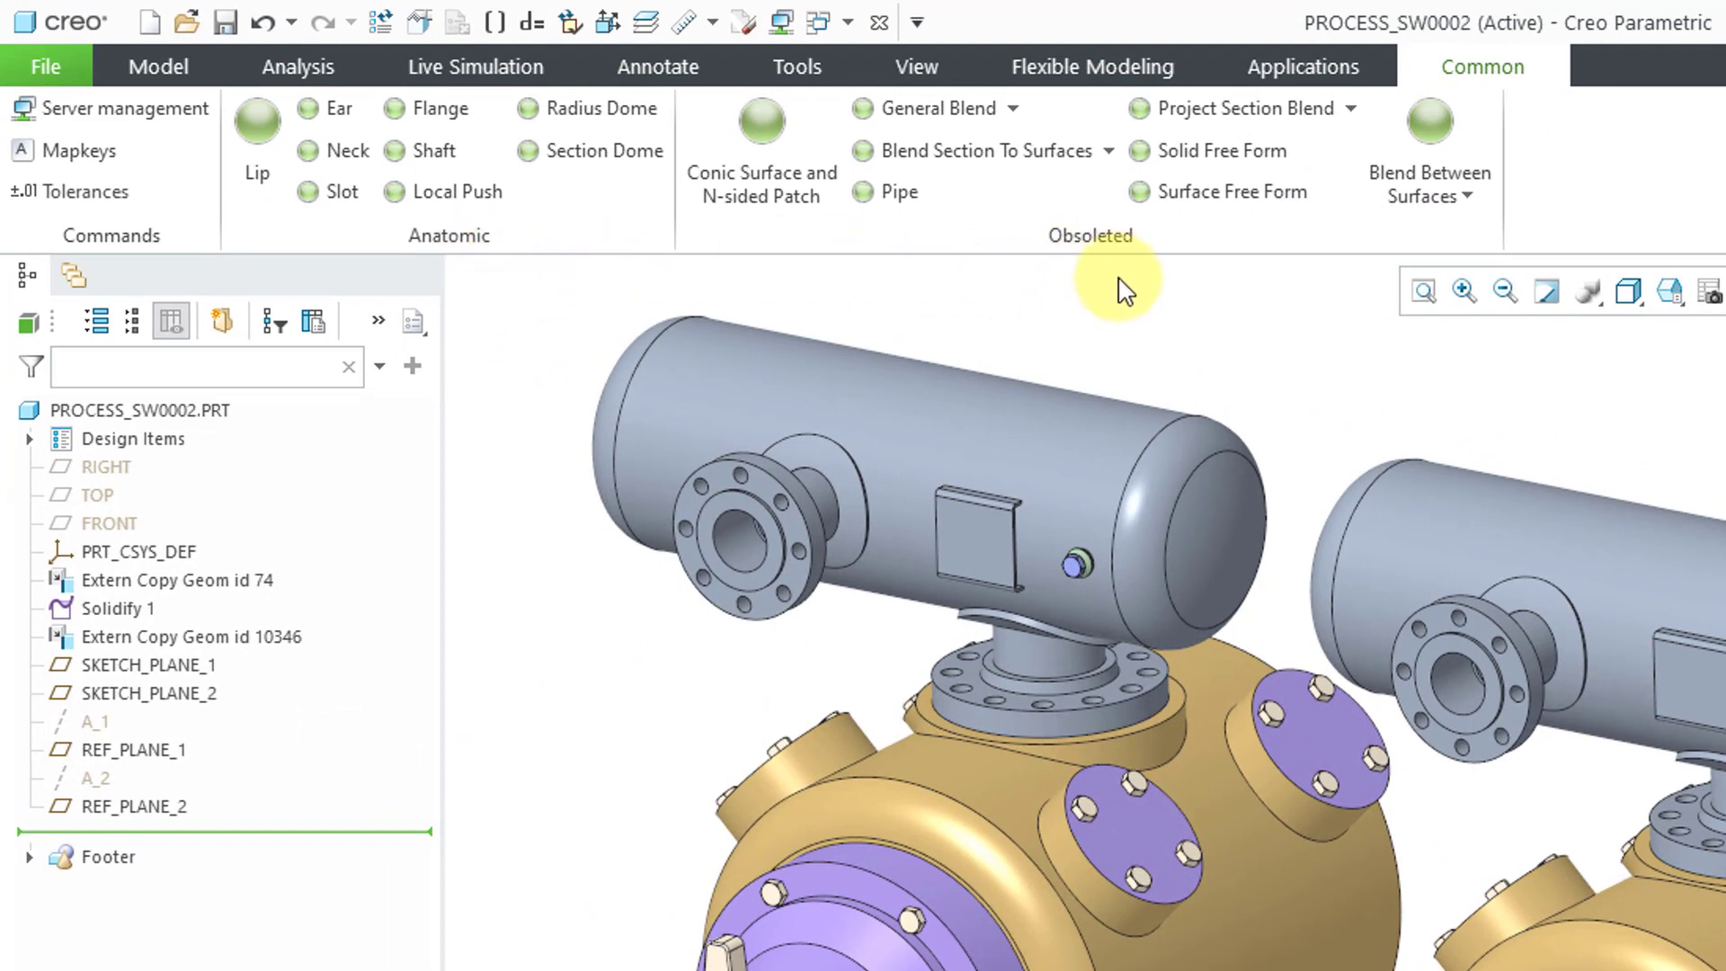
click(1355, 109)
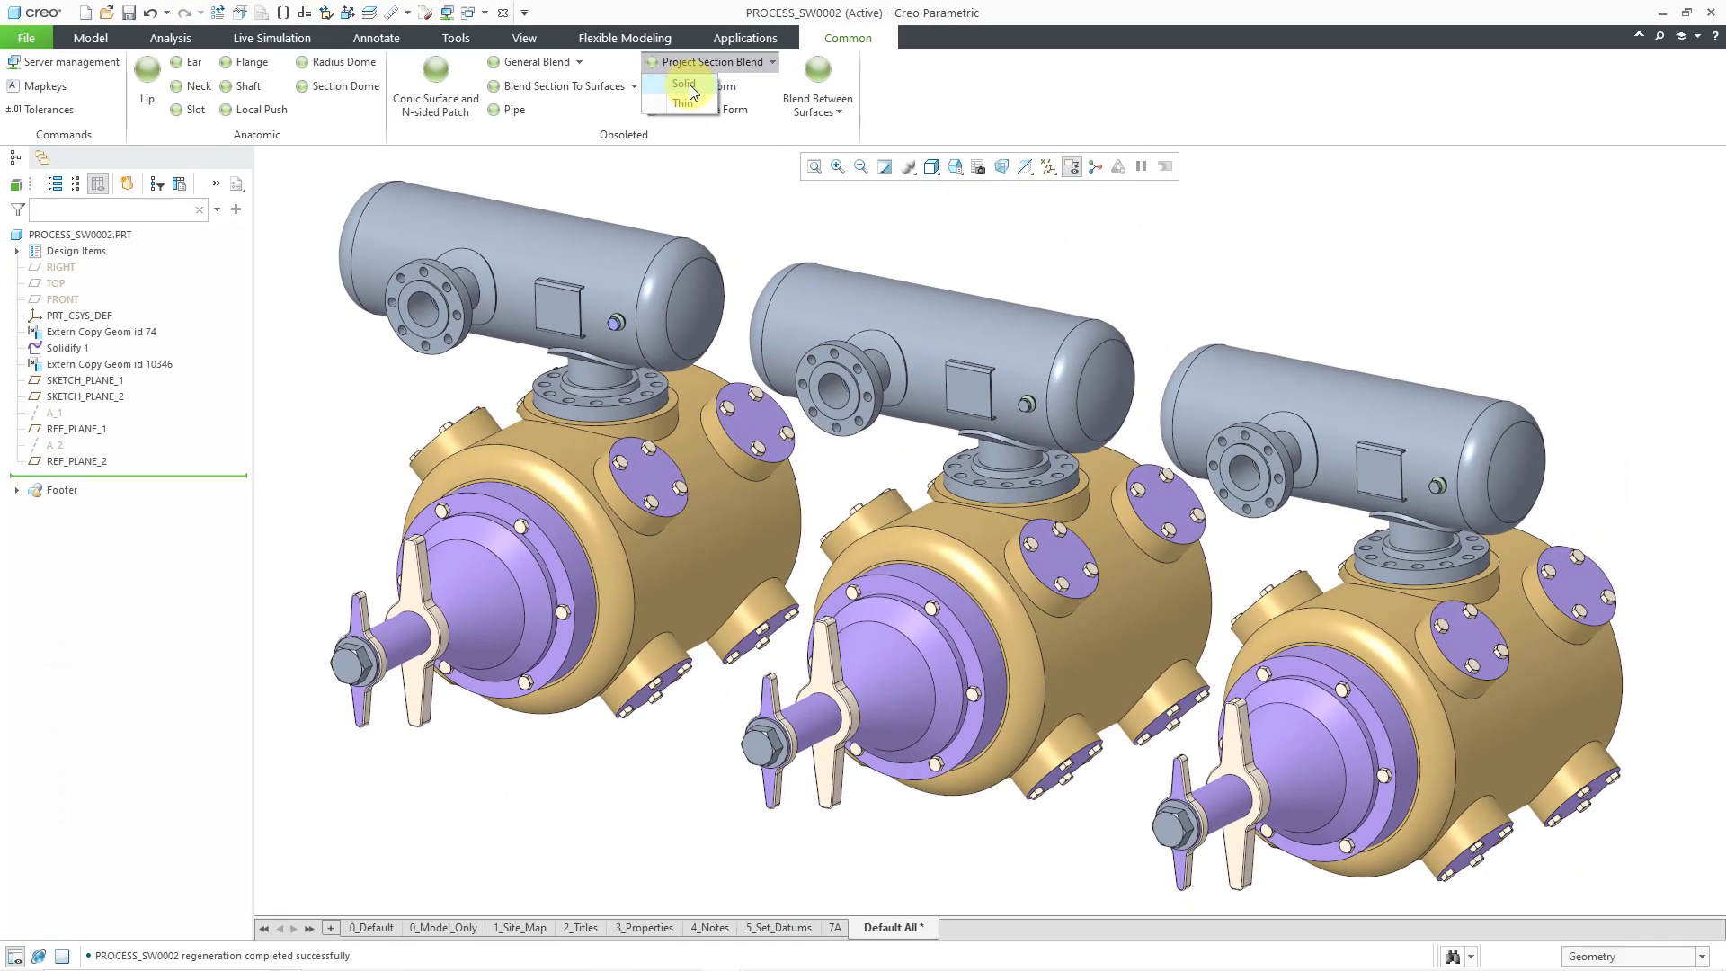
click(689, 84)
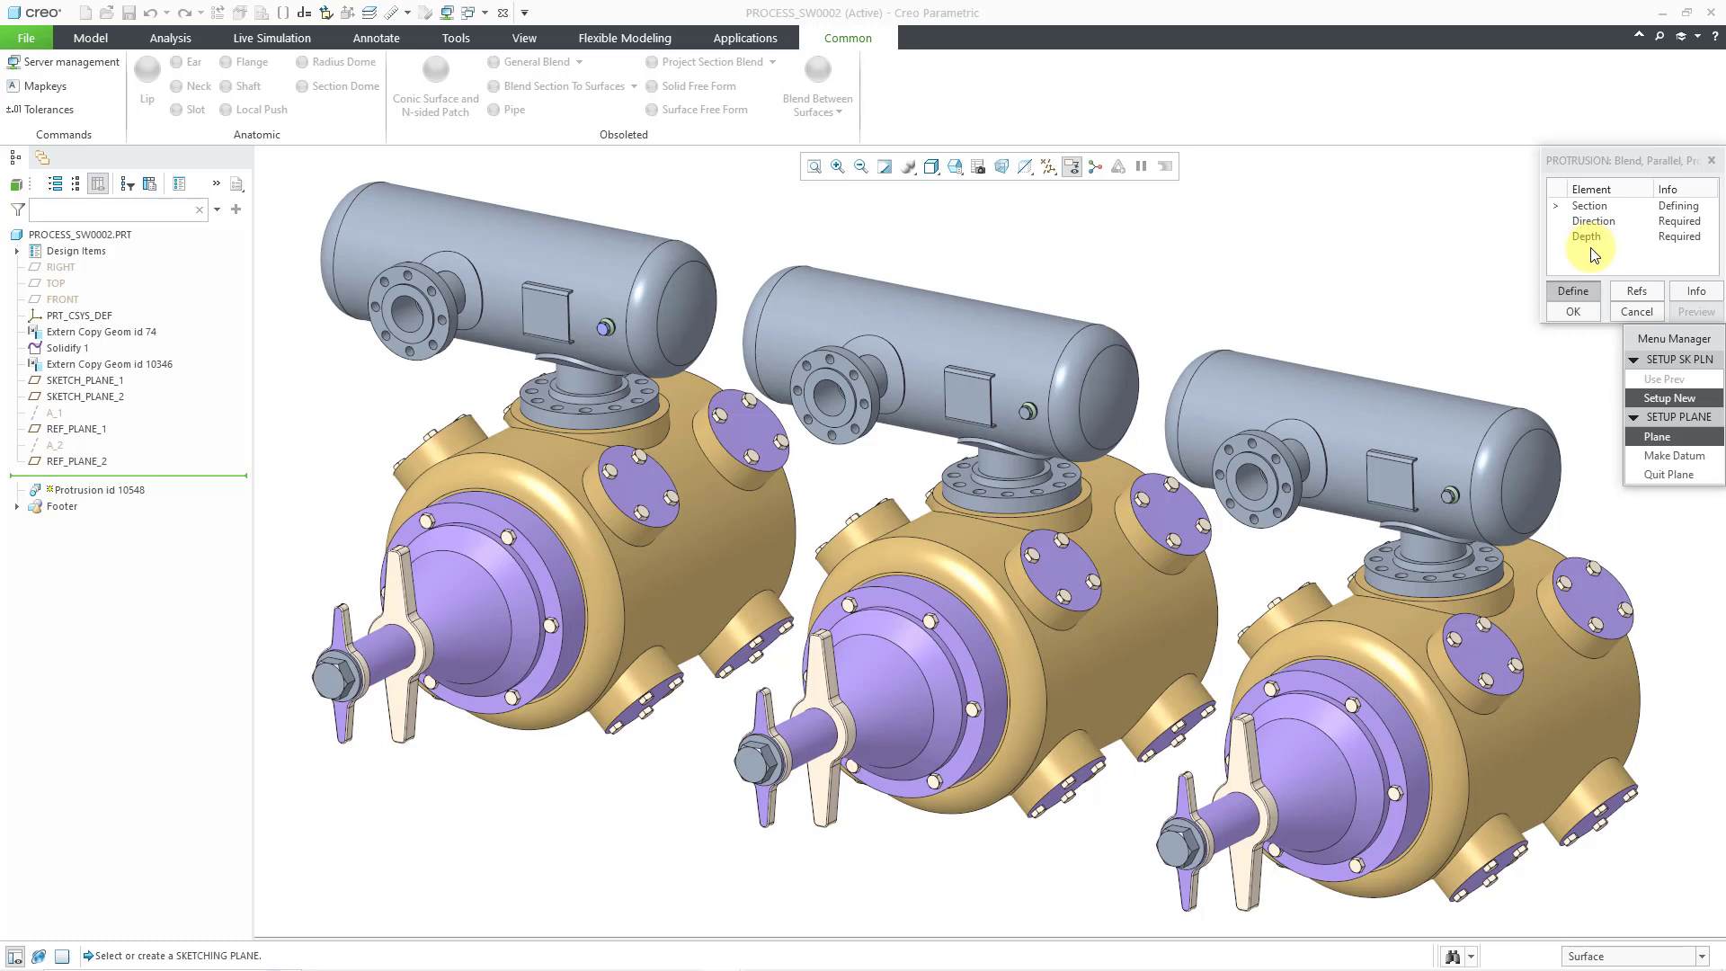
click(1049, 167)
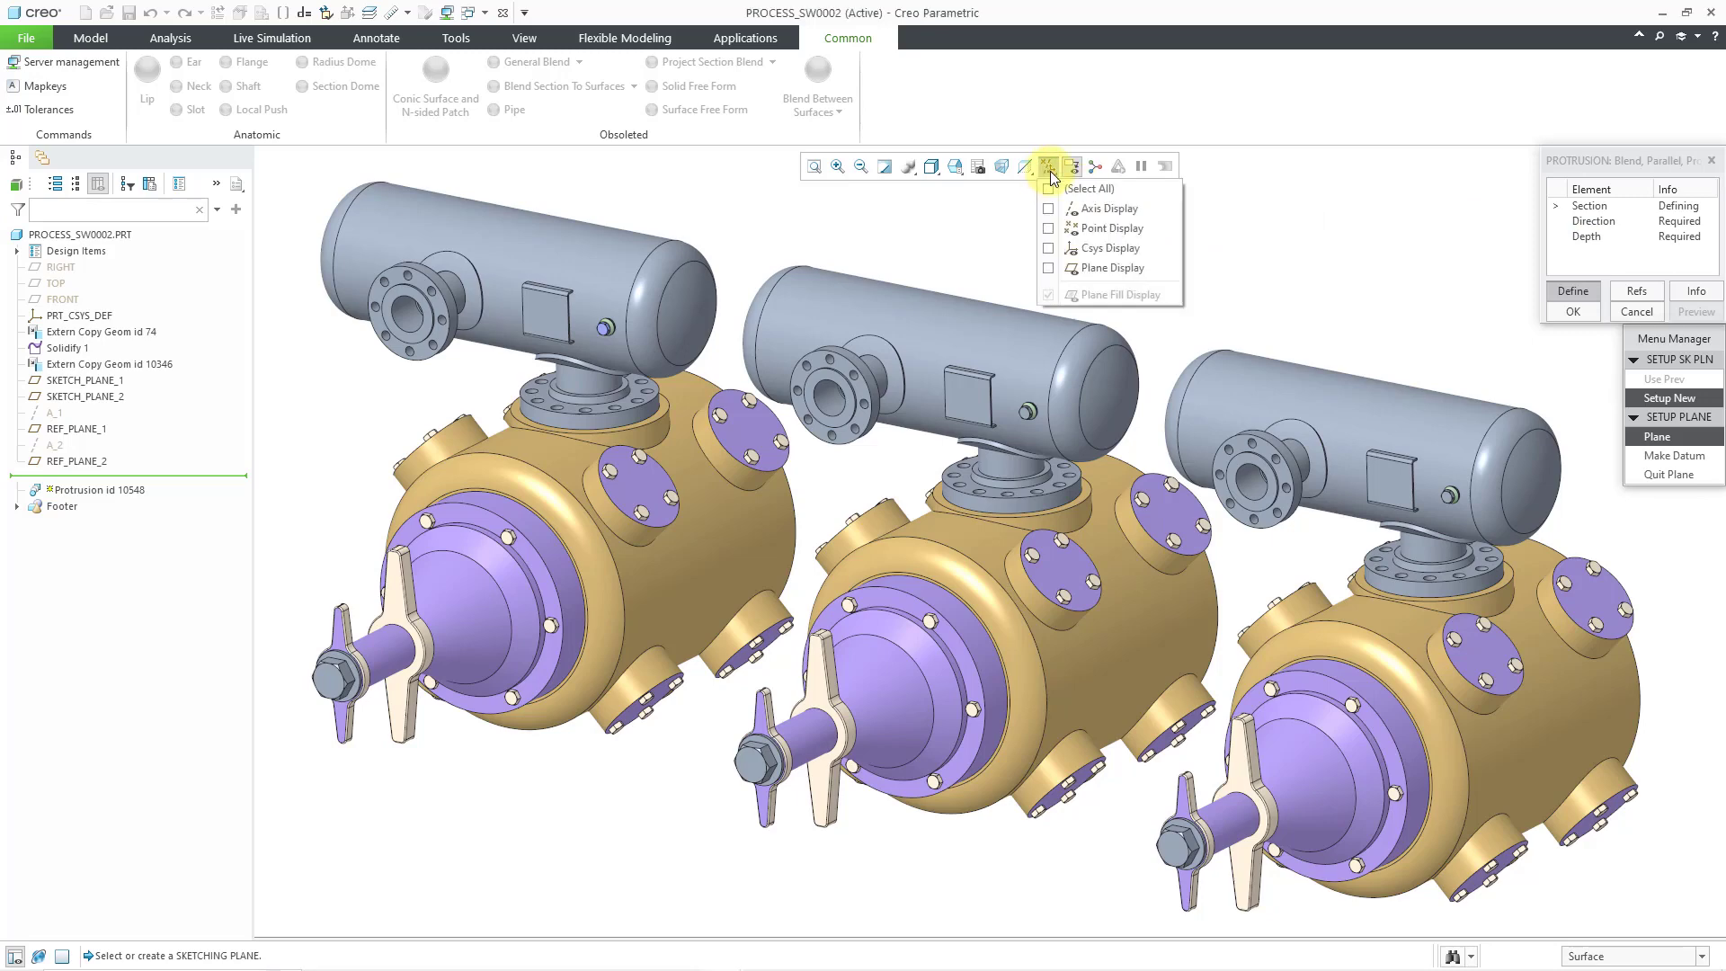
click(1075, 267)
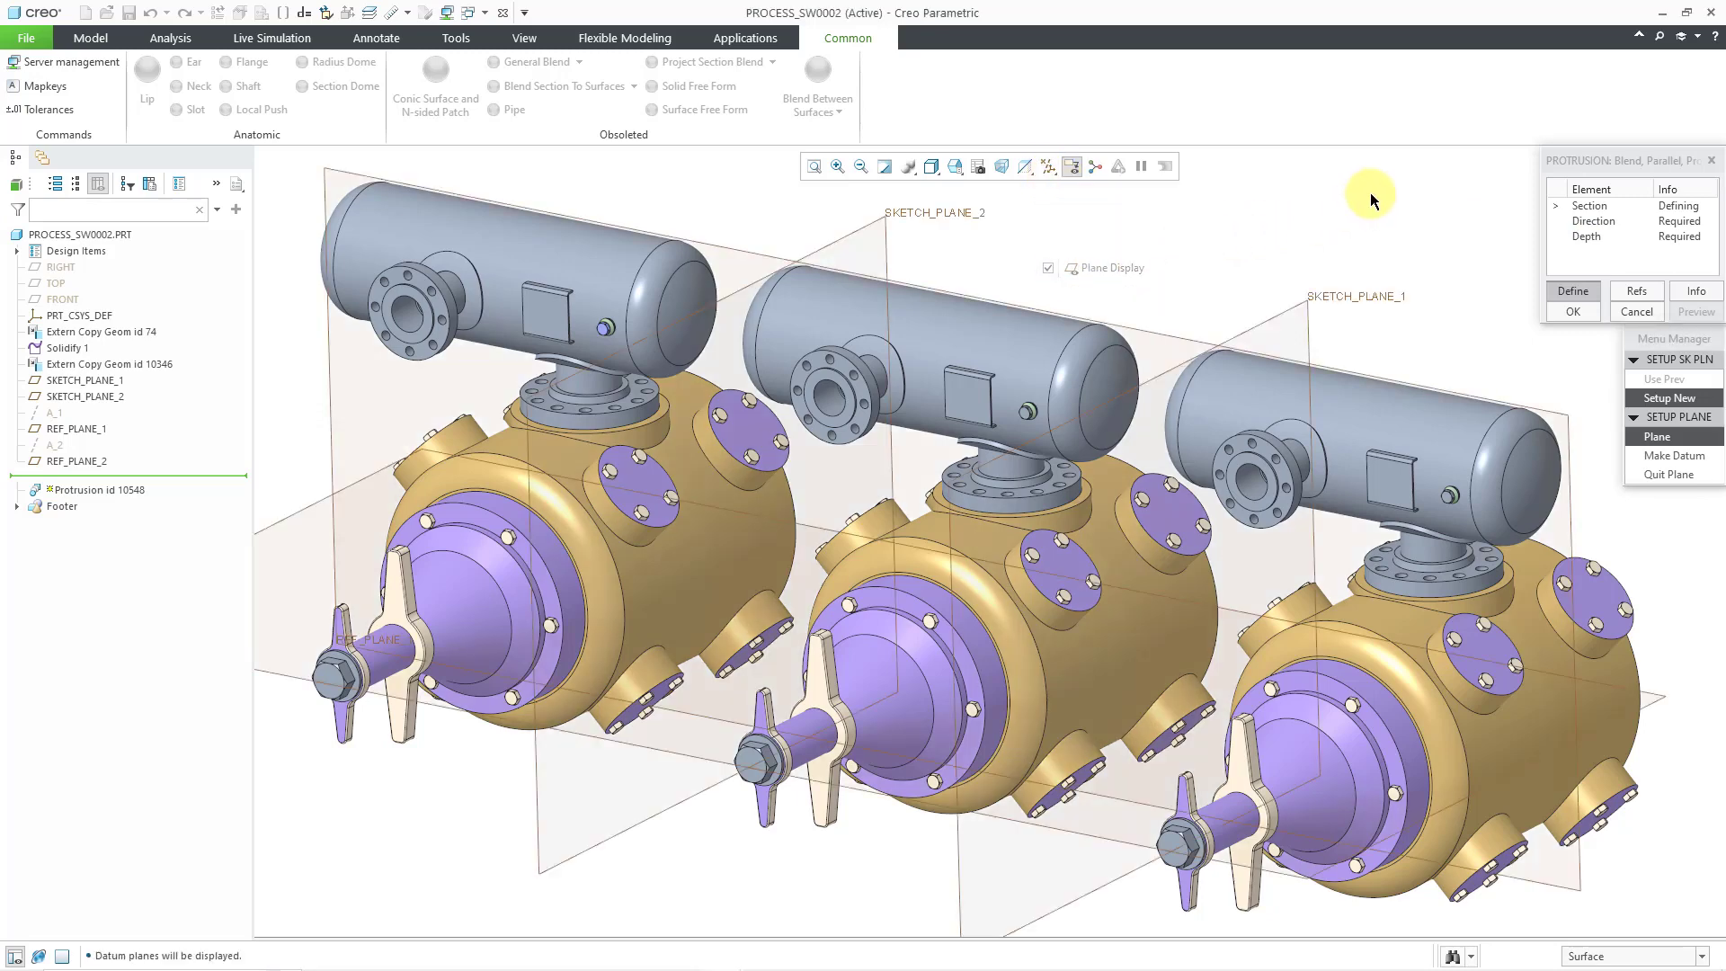
Set up the section sketch on SKETCH_PLANE_1 with the viewing direction flipped and REF_PLANE_2 as the top reference.
click(1304, 310)
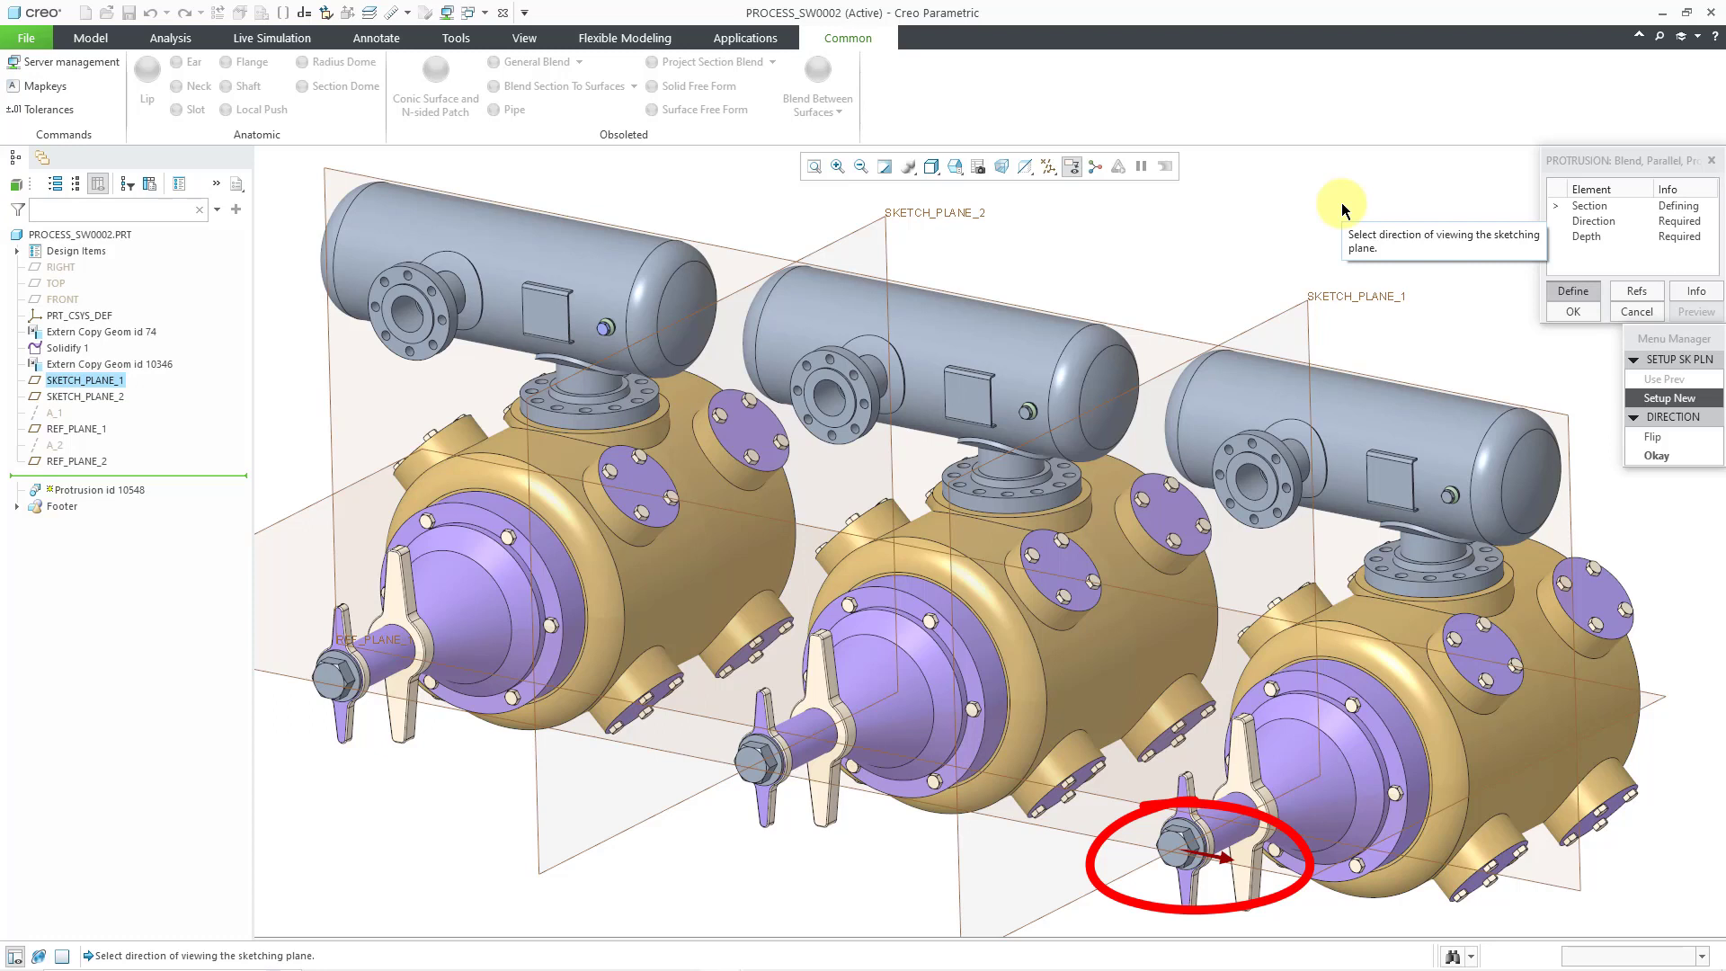
click(1654, 437)
click(1657, 438)
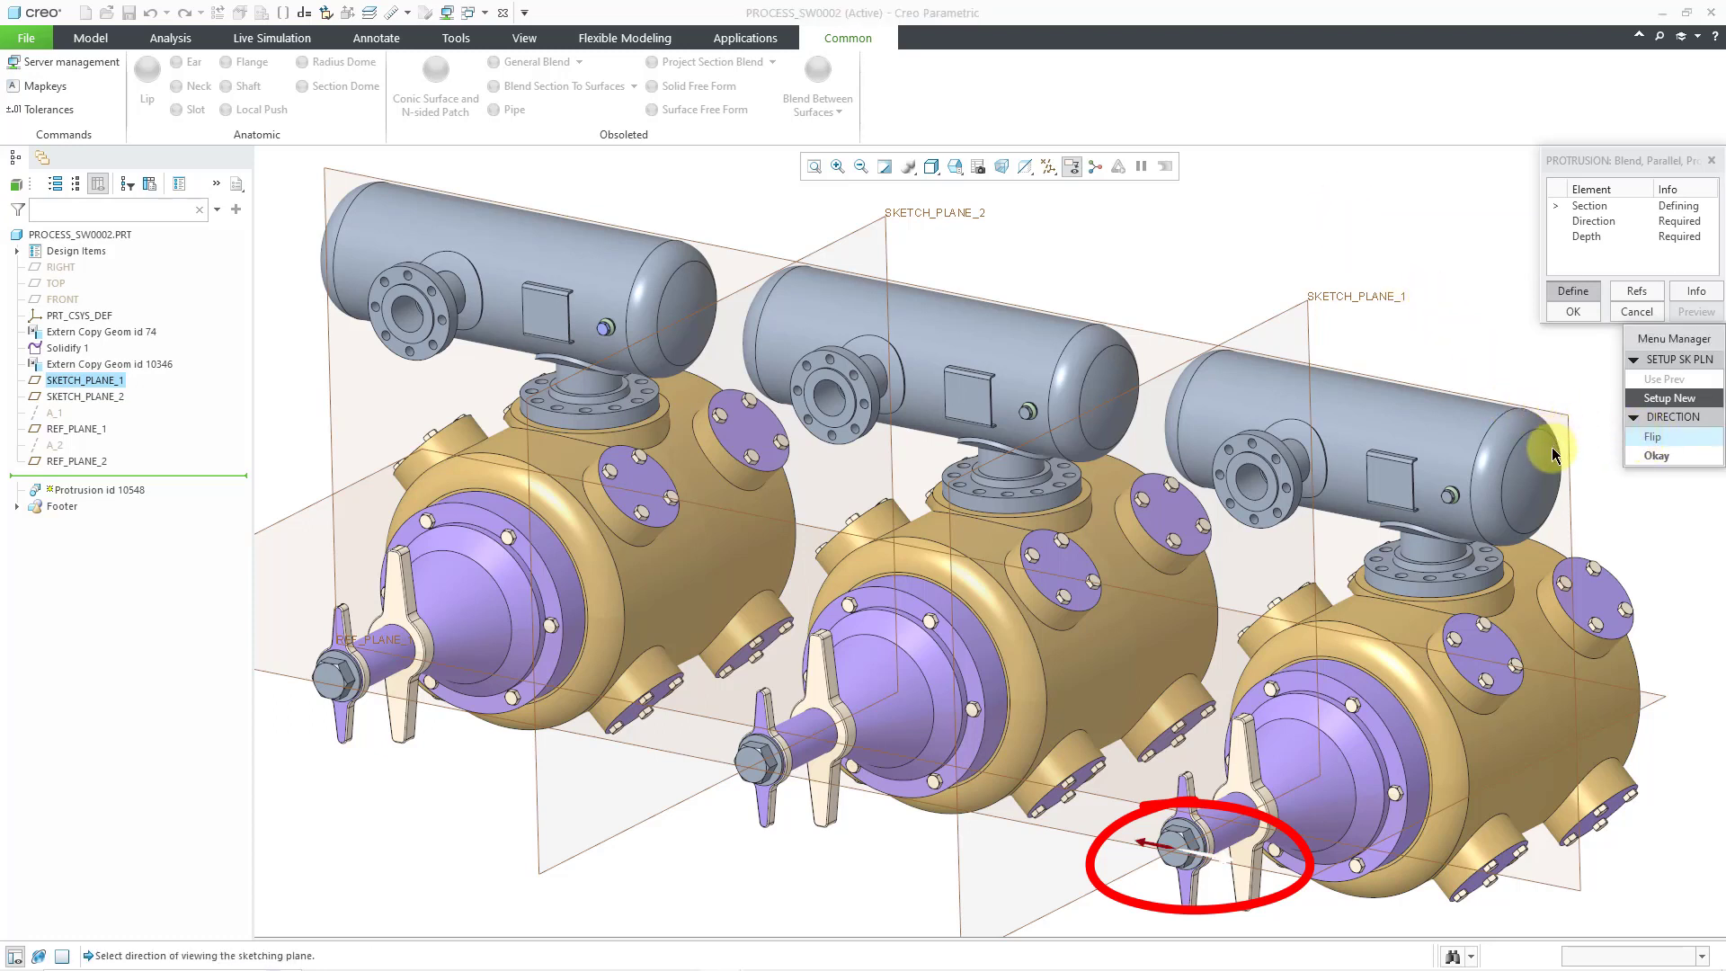
click(1664, 456)
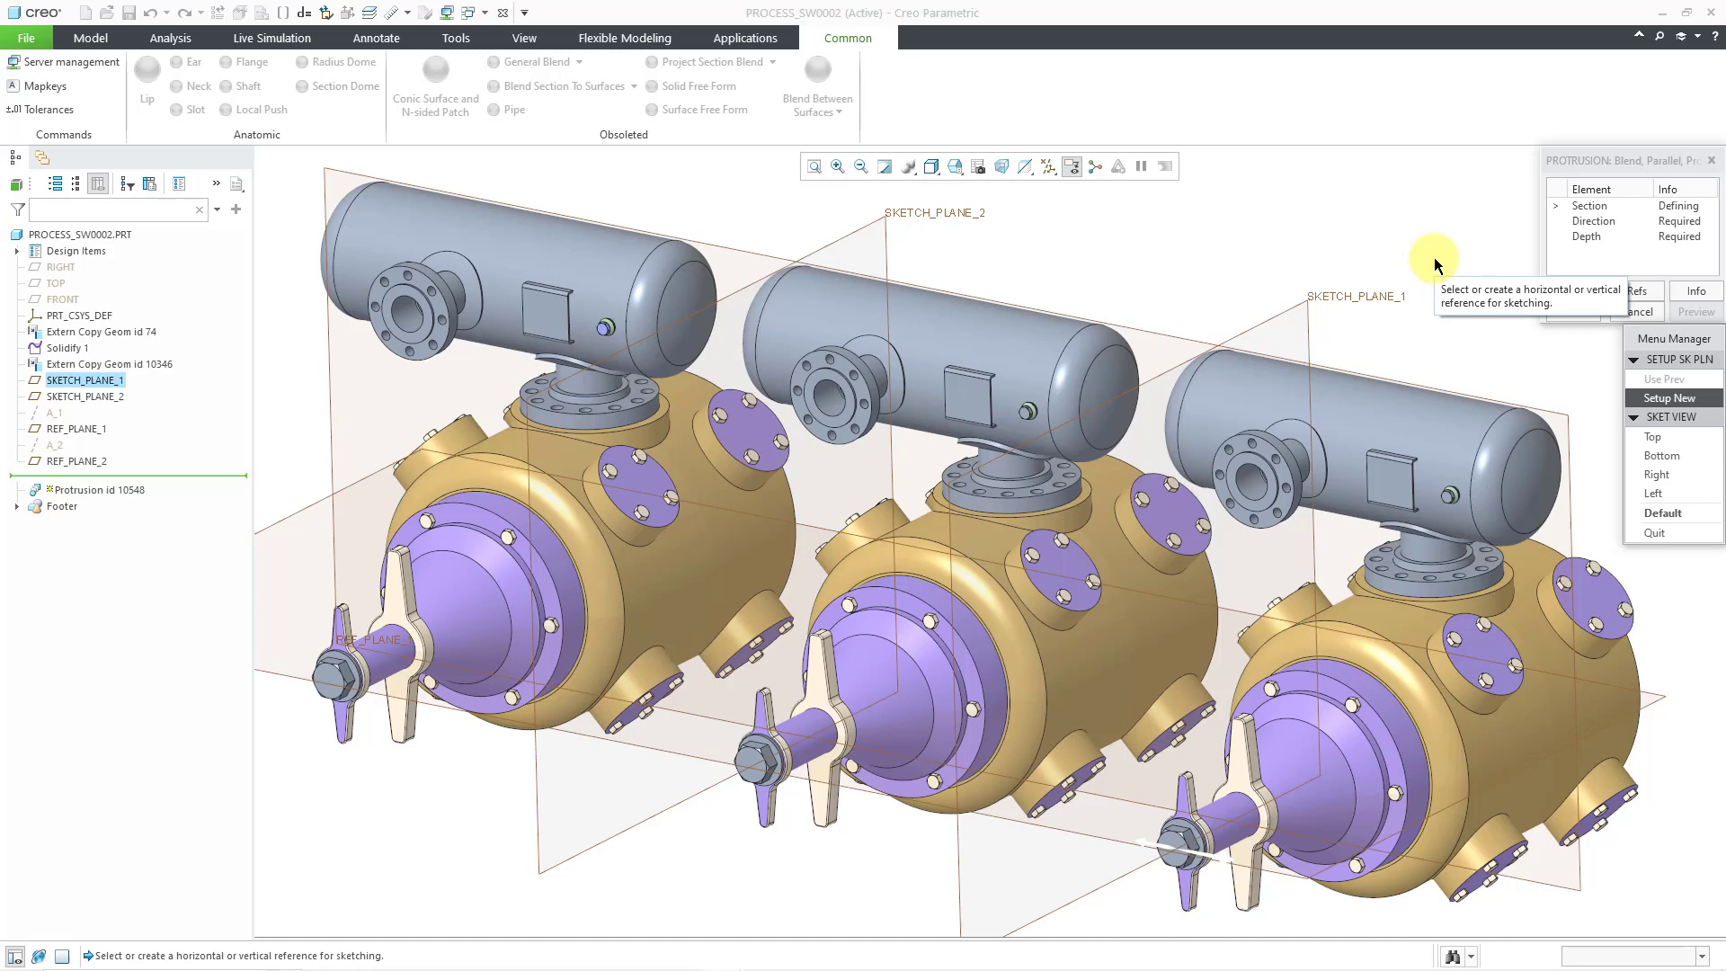
click(1655, 437)
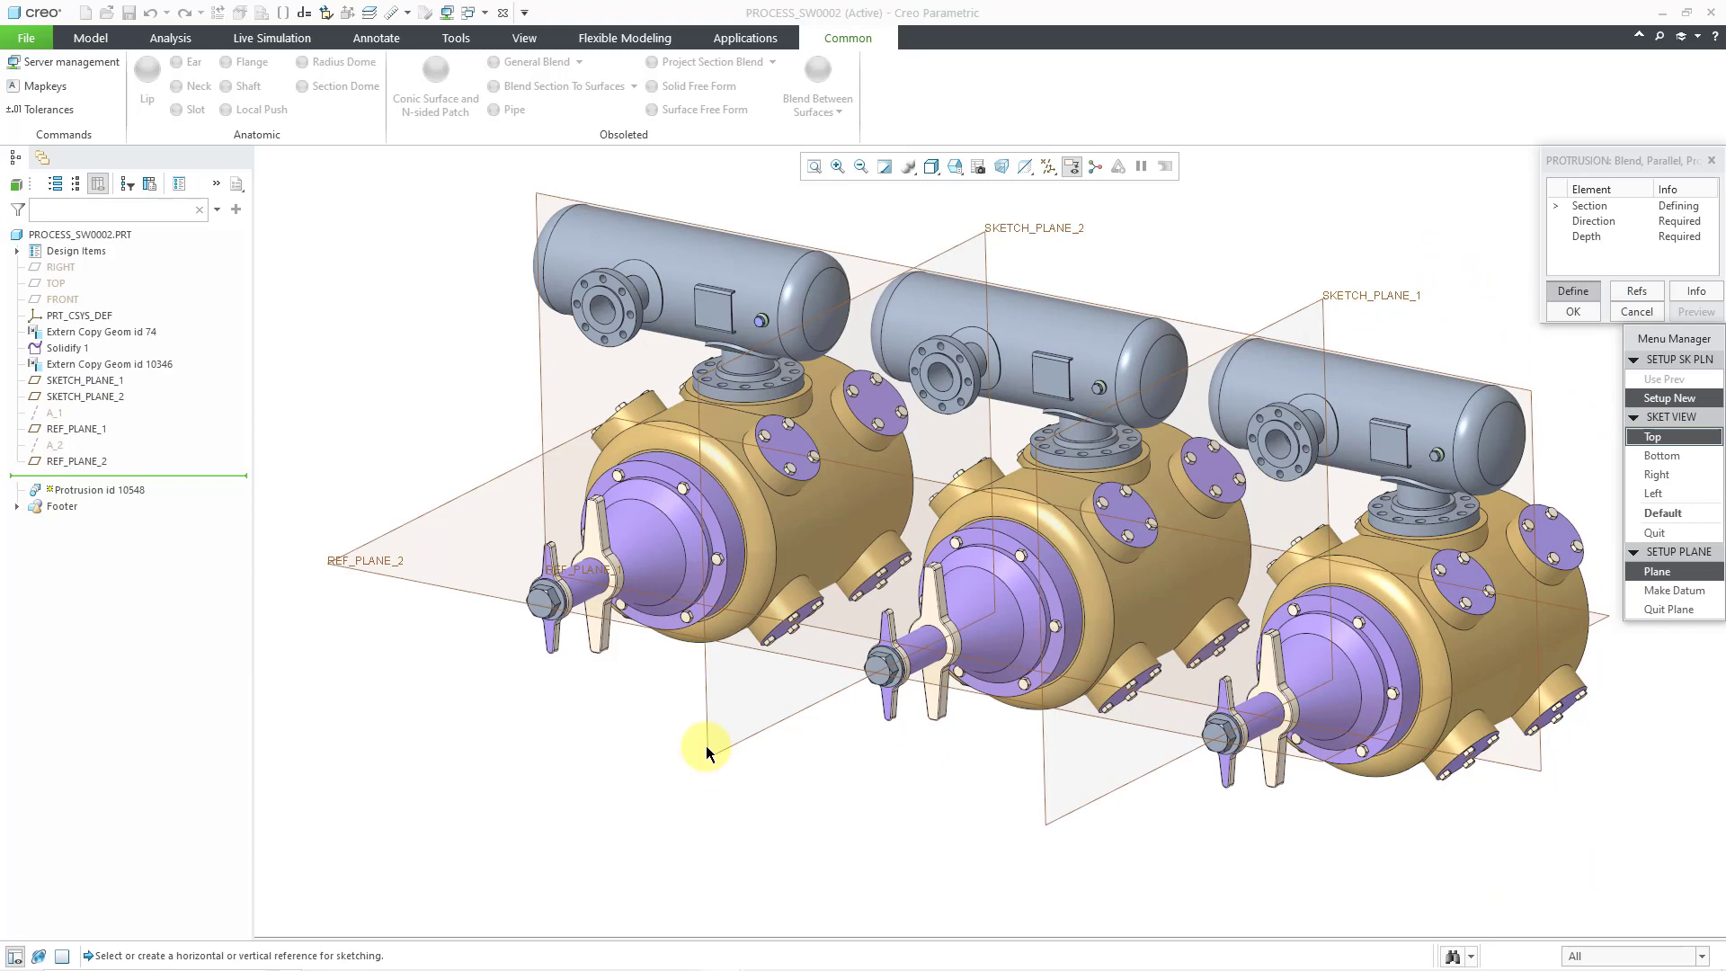
click(466, 596)
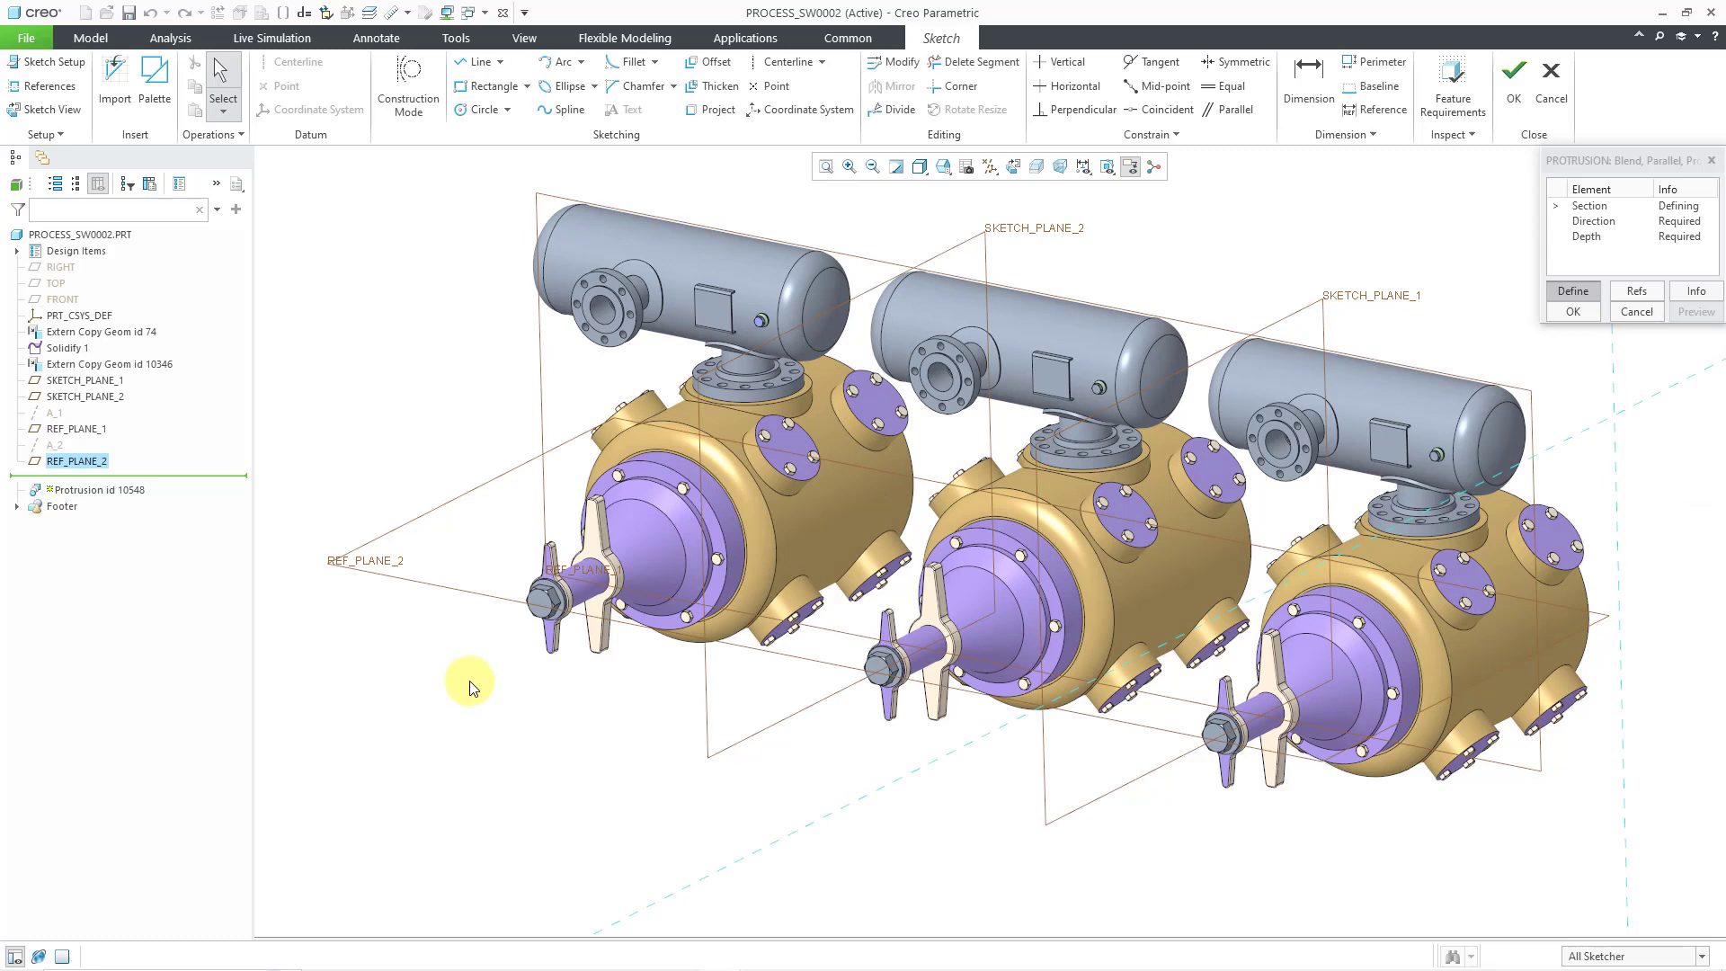
Clip the model at the sketching plane and orient the sketch parallel to the screen.
click(1039, 170)
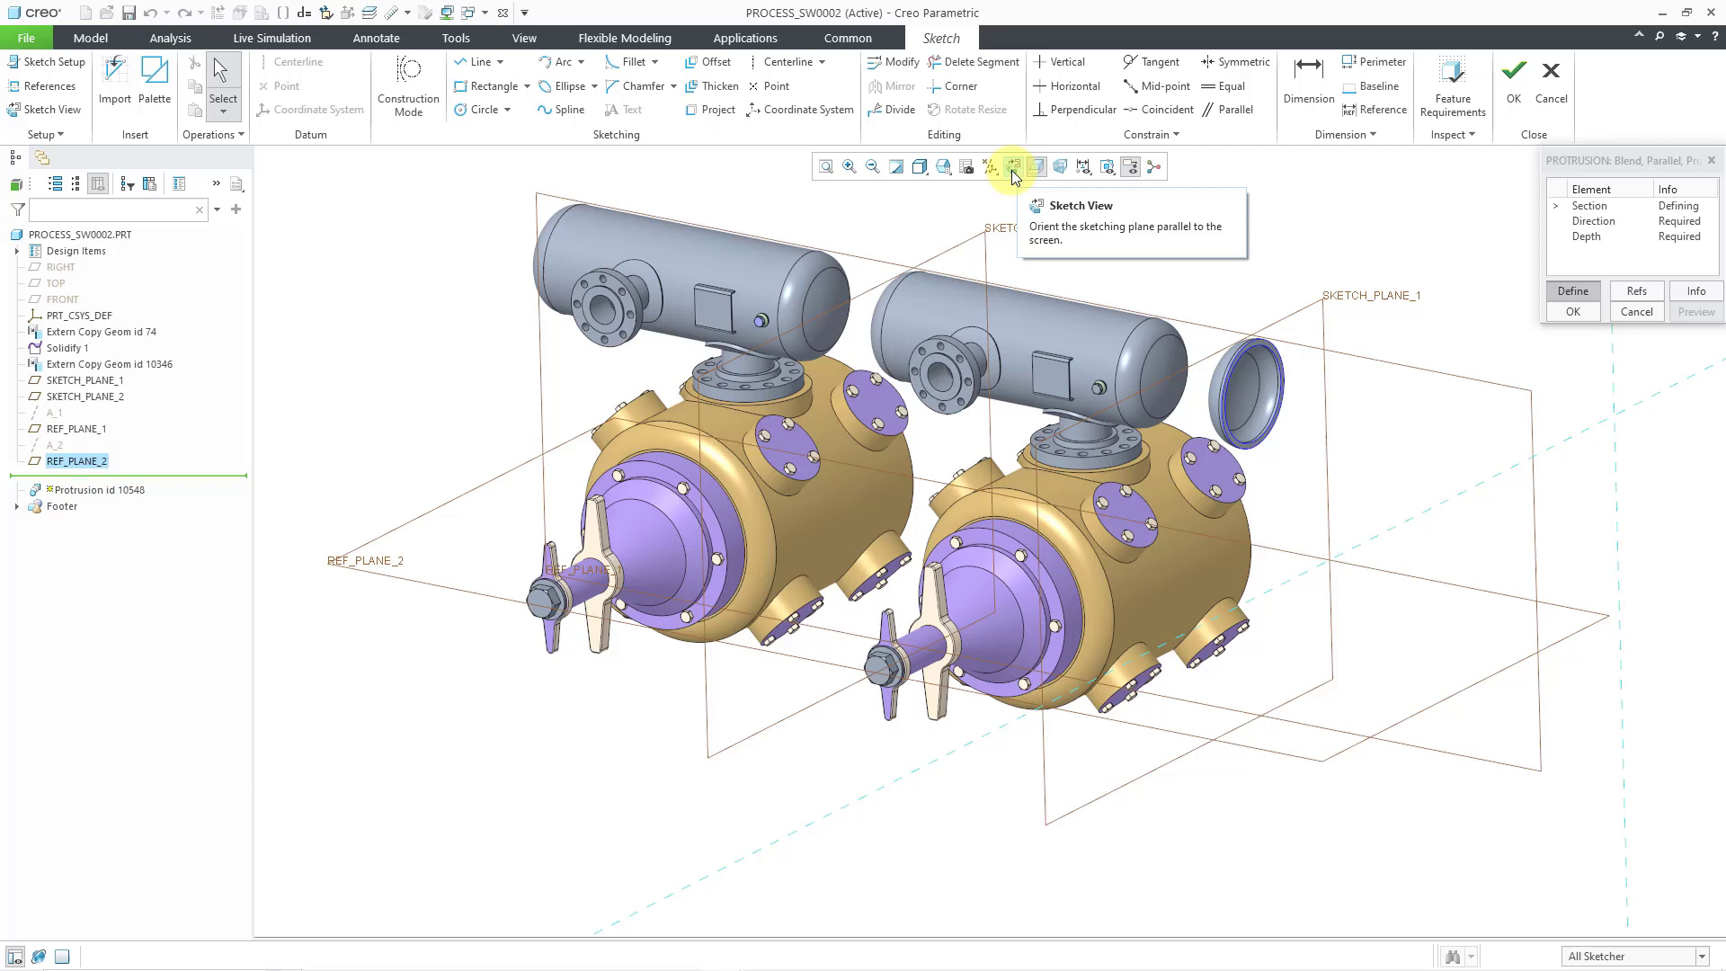
click(1012, 170)
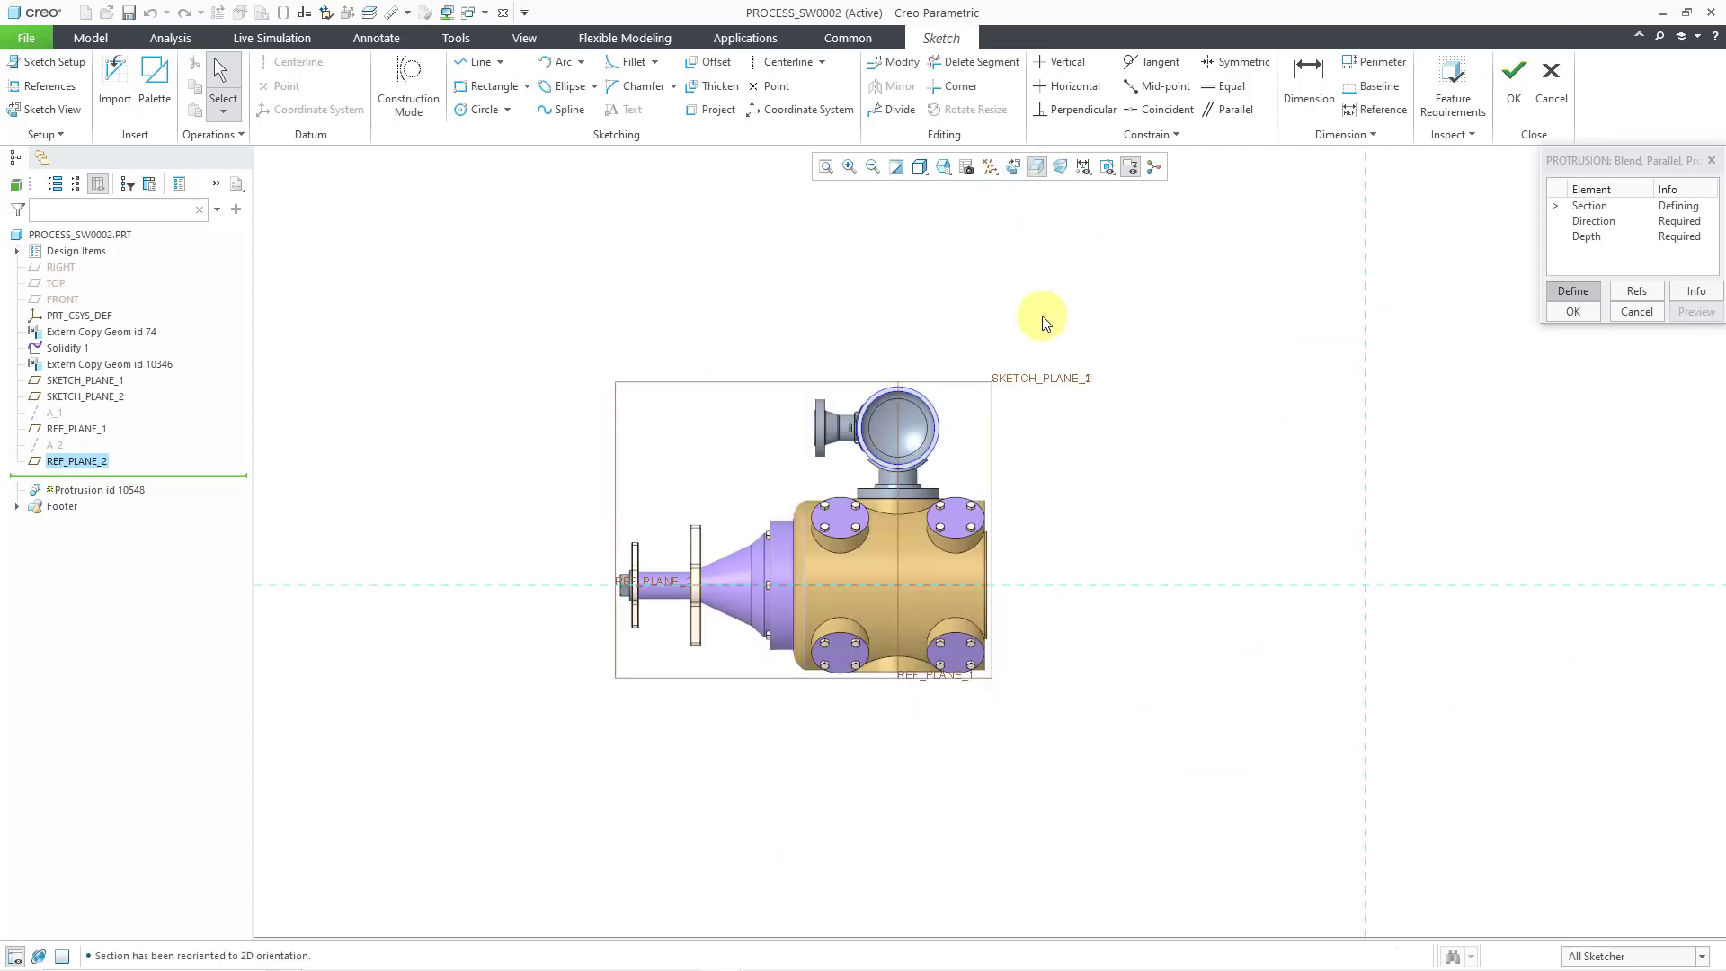
scroll(836, 697, up, 1)
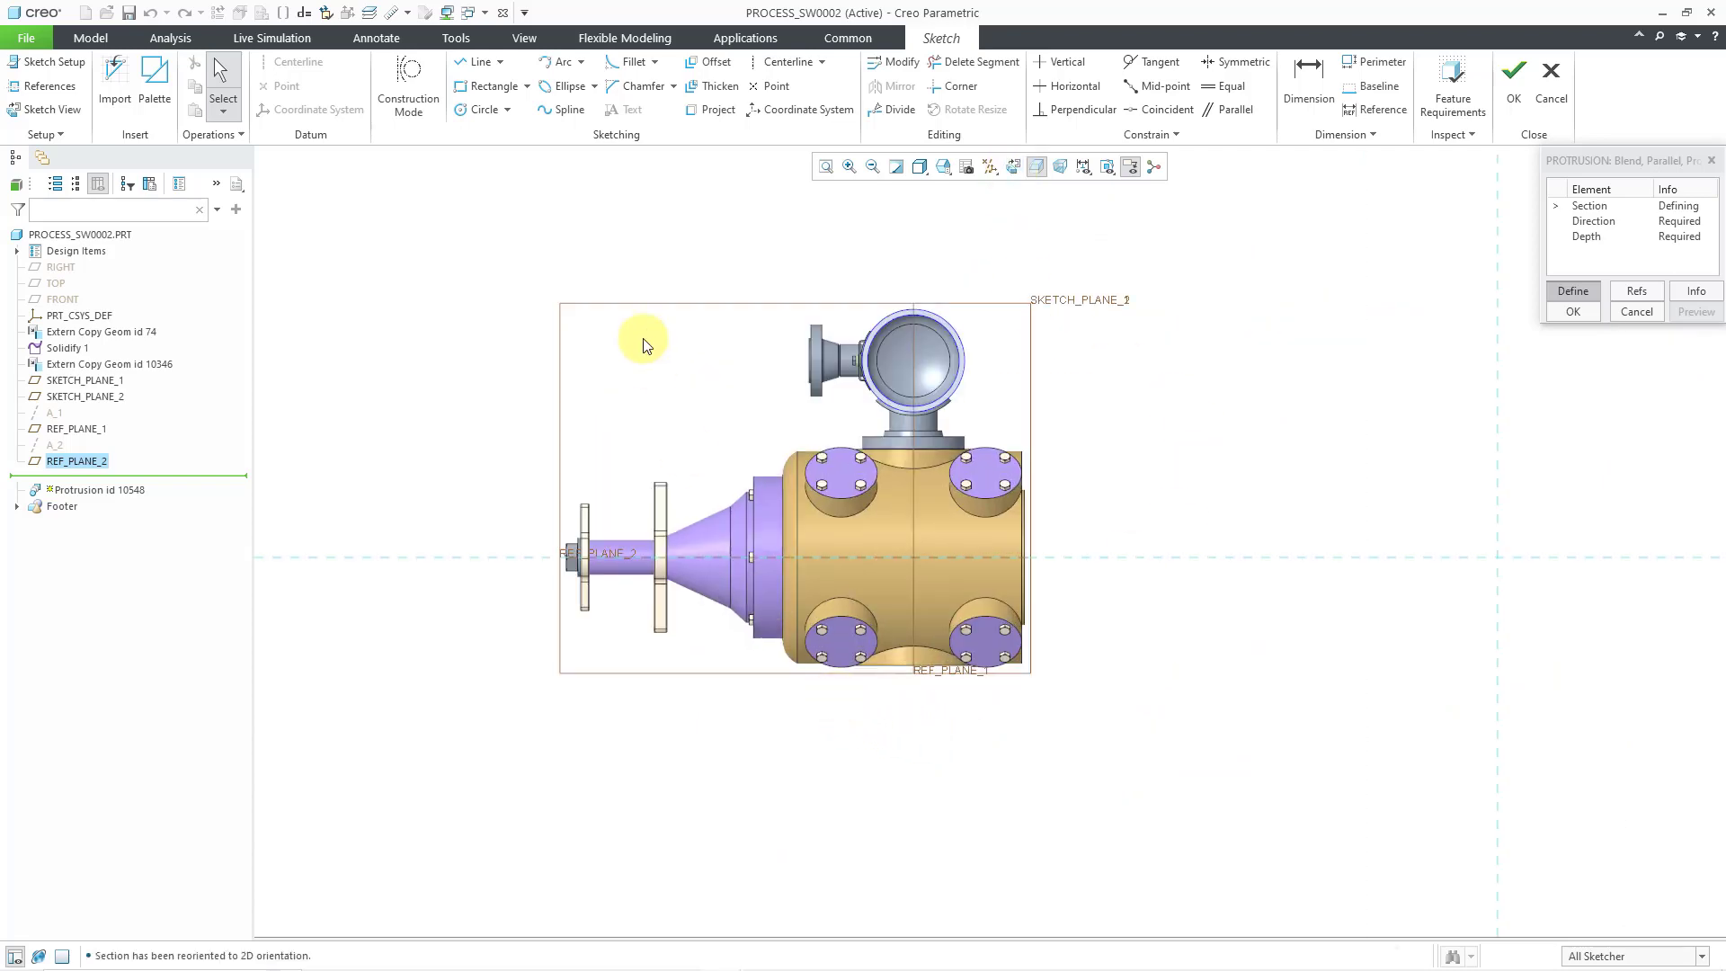
scroll(643, 344, up, 1)
Add REF_PLANE_1 as a sketch reference for the blend section.
right_click(679, 404)
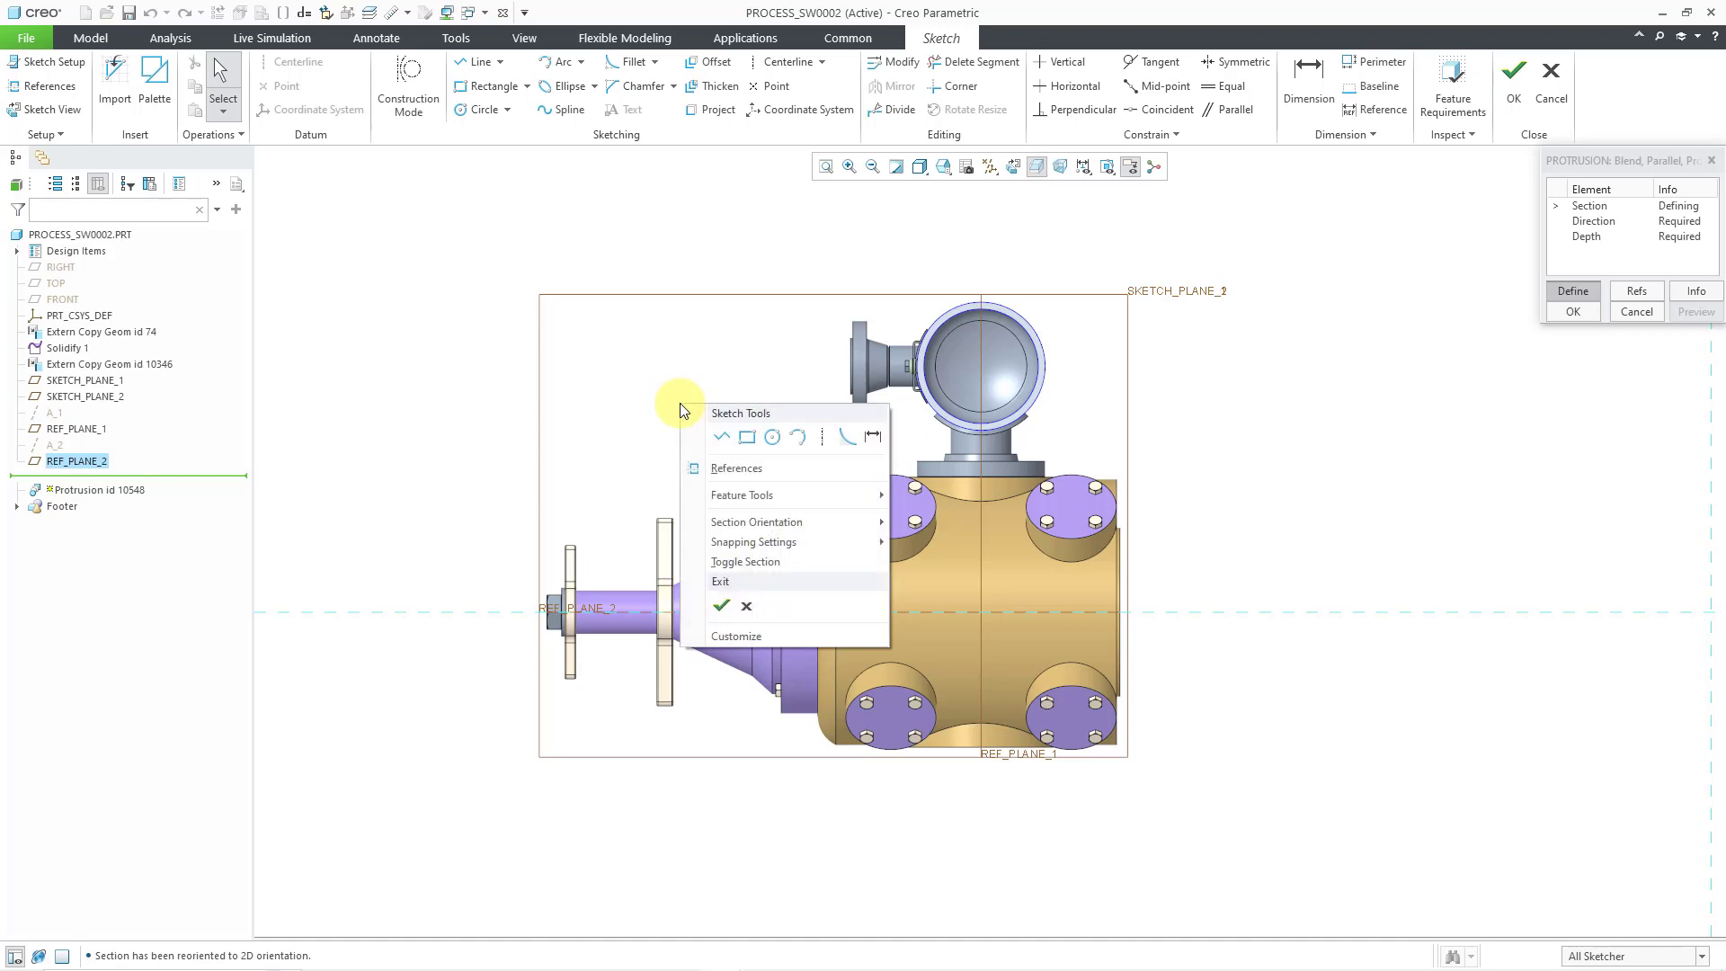
click(735, 468)
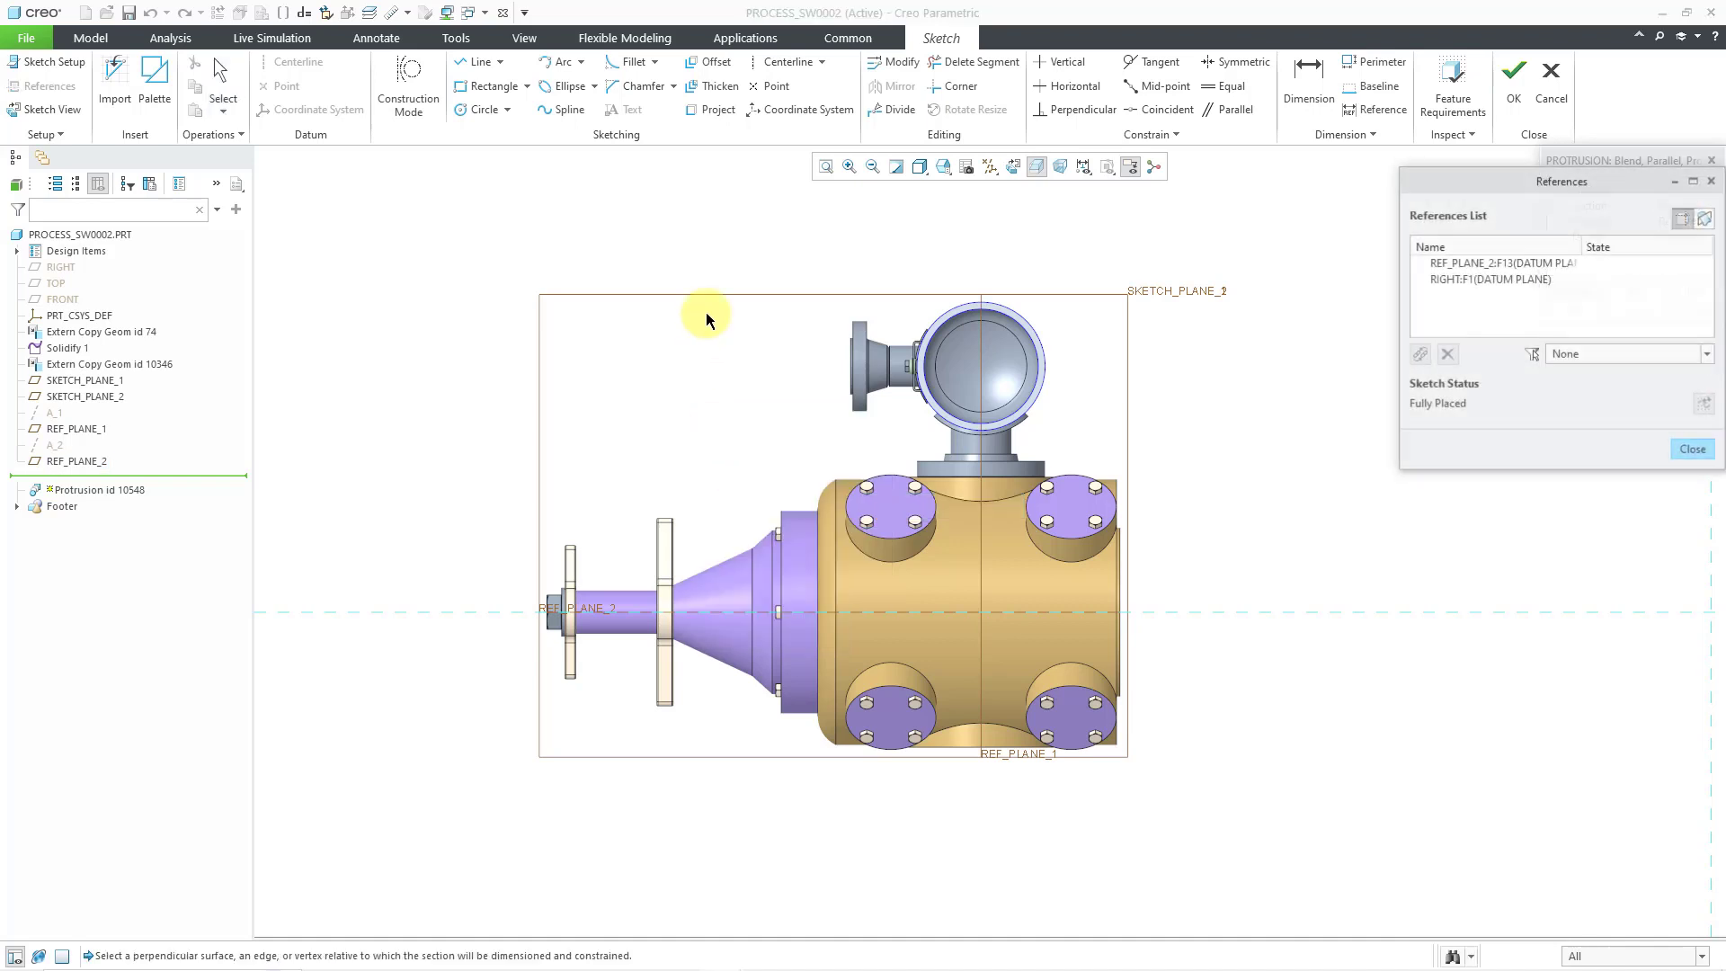
click(984, 304)
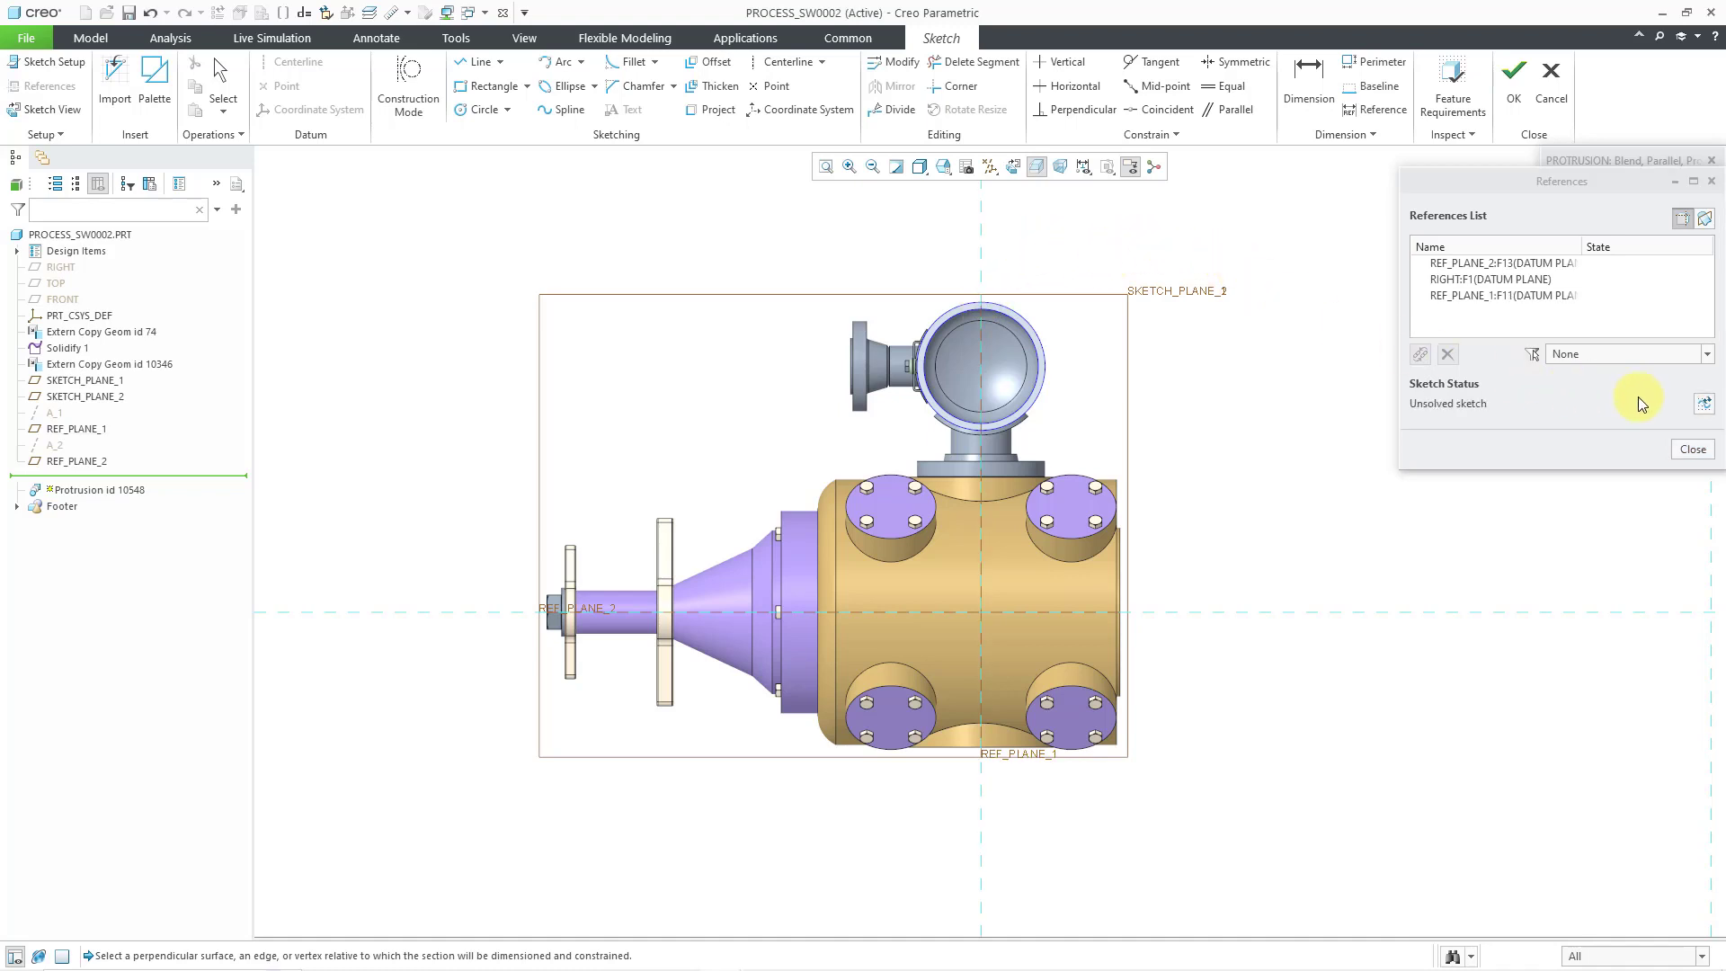
click(1691, 450)
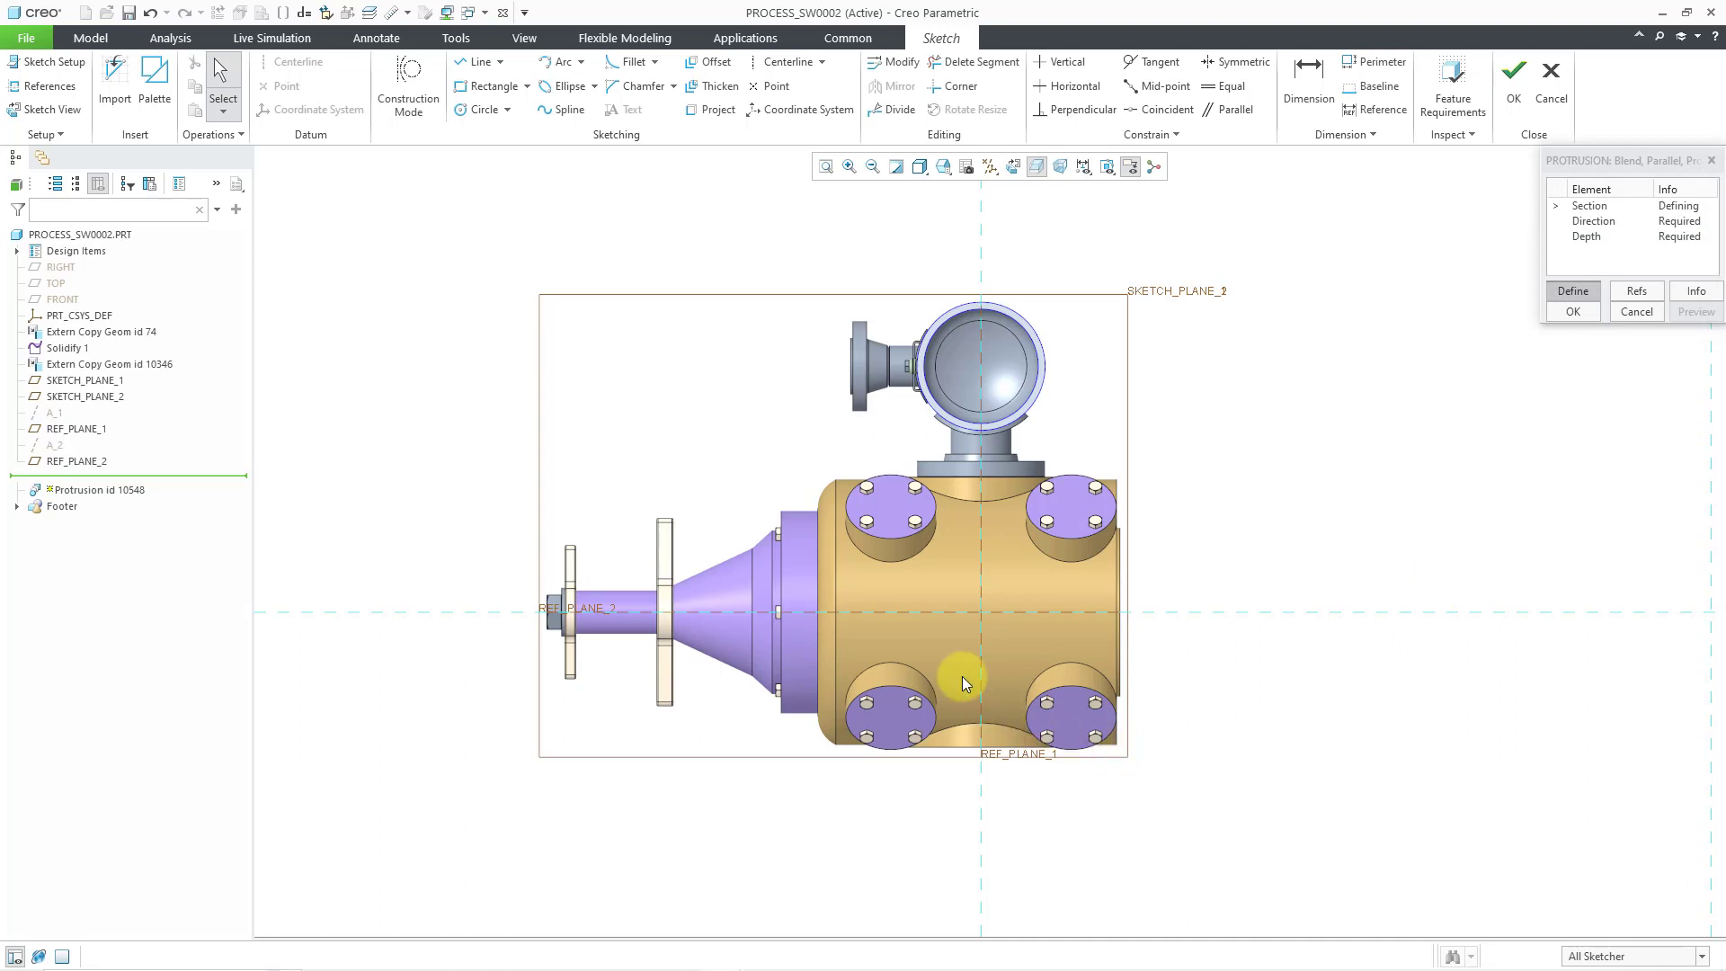
Sketch a center rectangle about 204 wide by 169 high at the intersection of the REF_PLANE_1 and REF_PLANE_2 references.
scroll(1000, 650, down, 6)
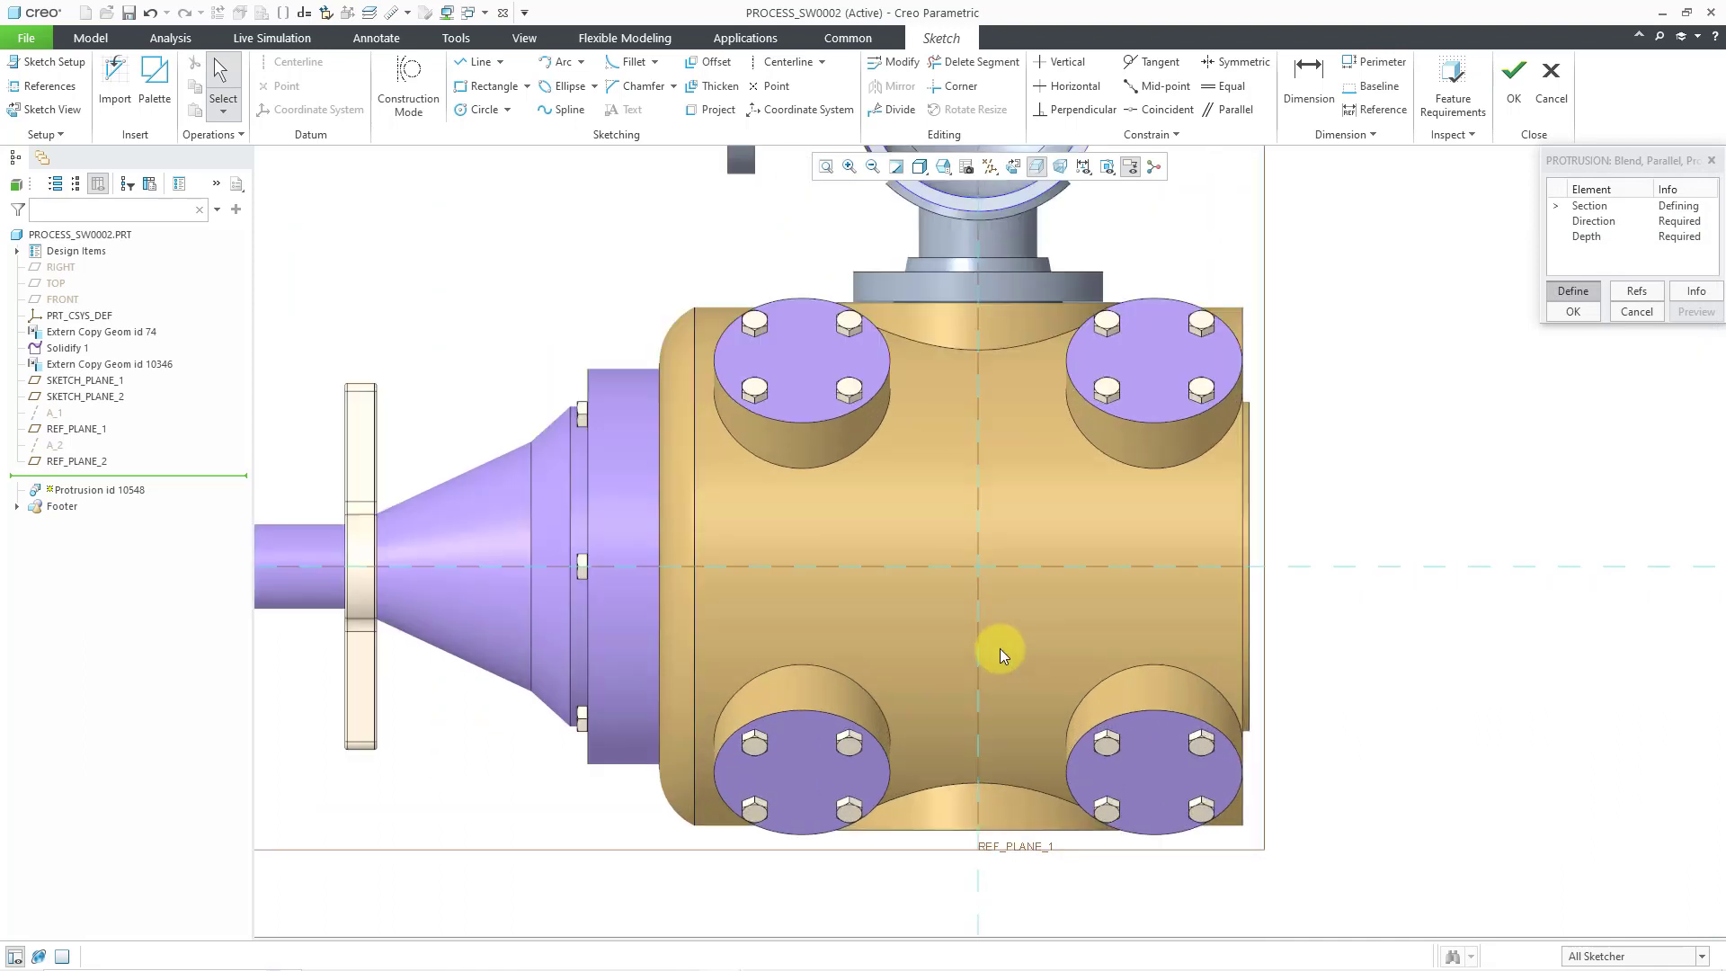
click(528, 86)
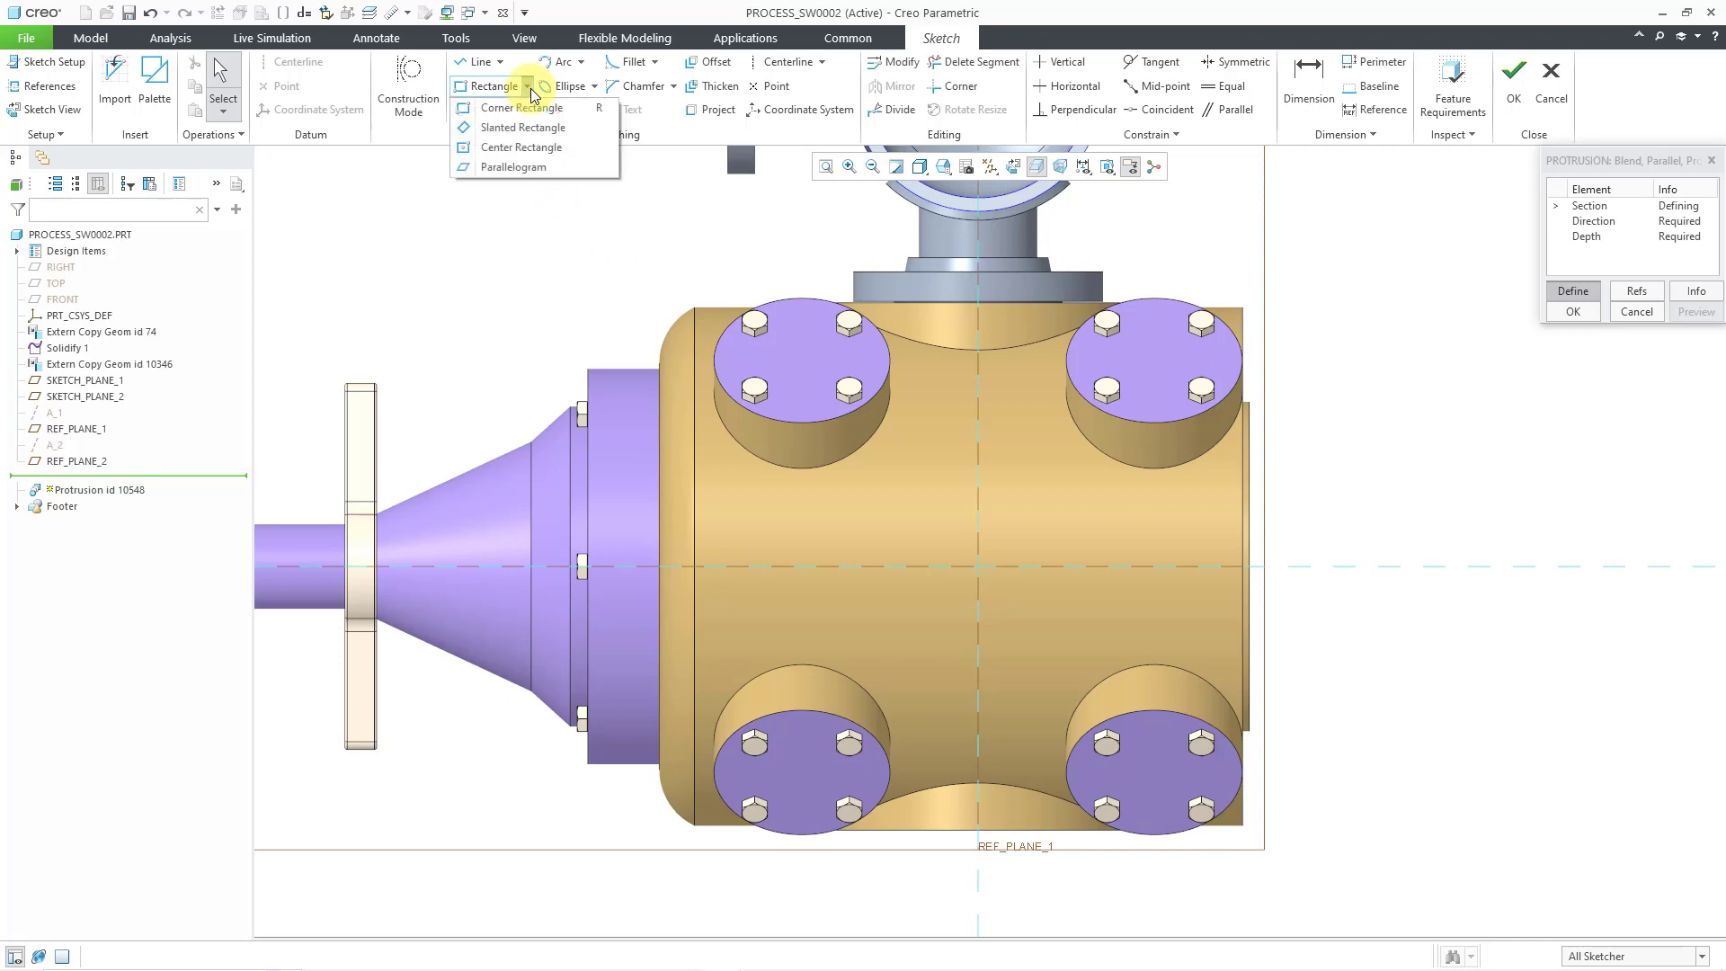
click(520, 146)
click(979, 566)
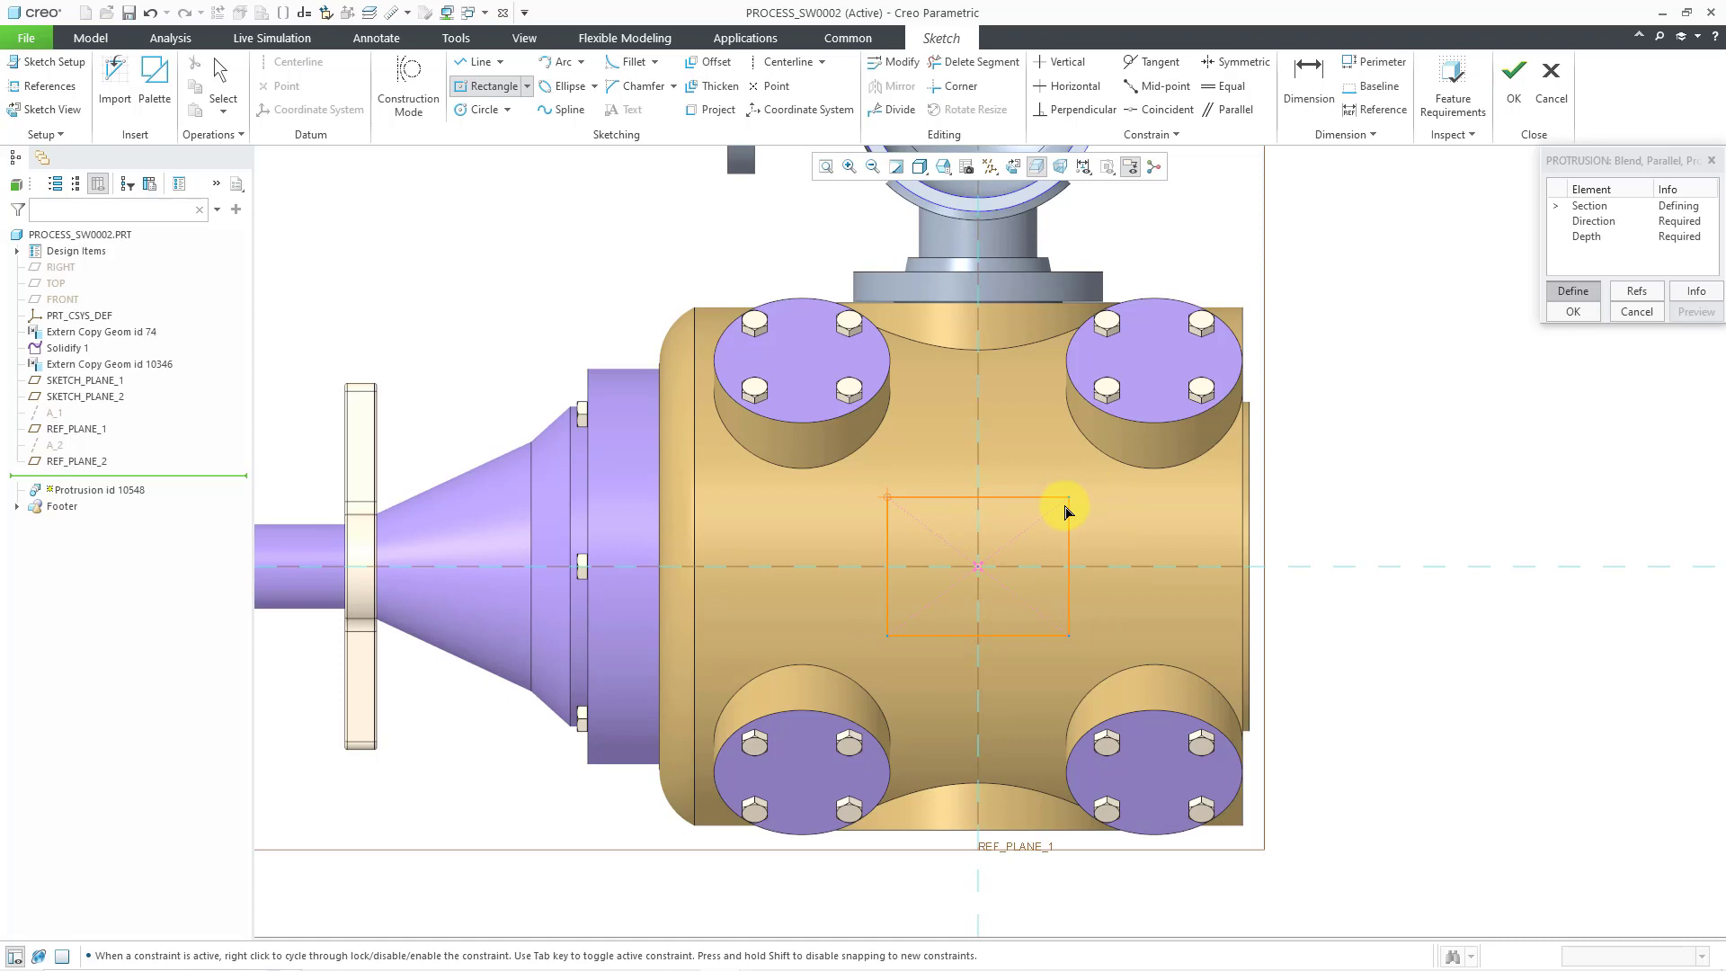
click(1054, 513)
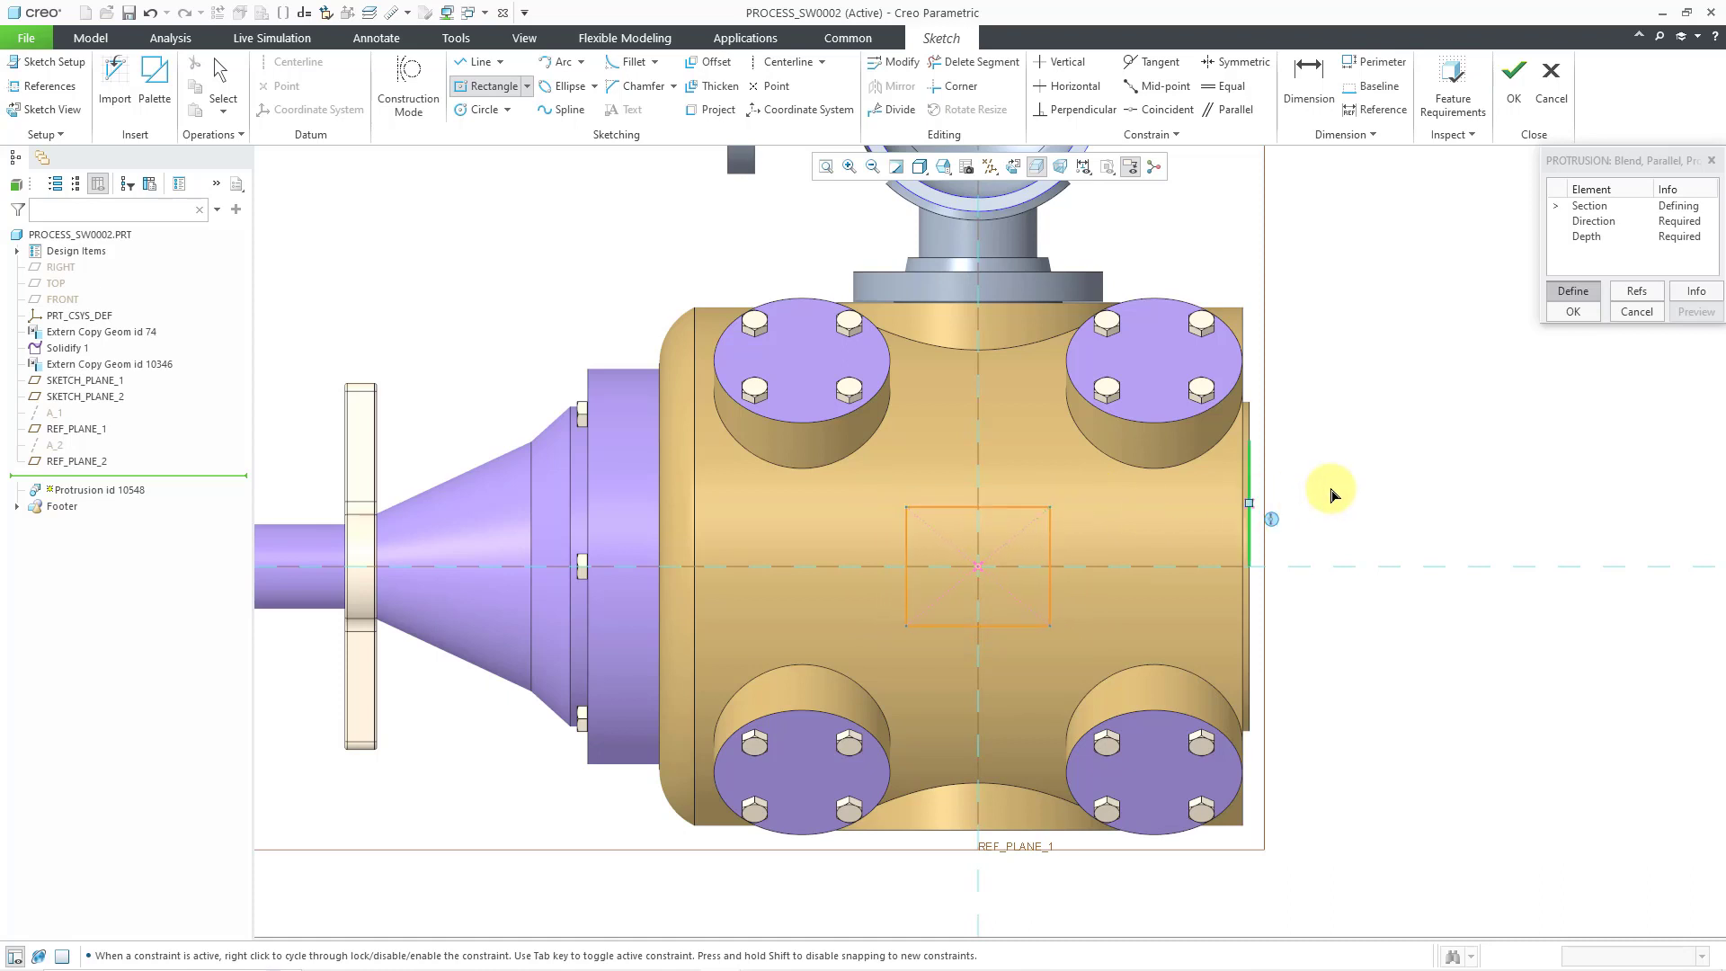
middle_click(1408, 470)
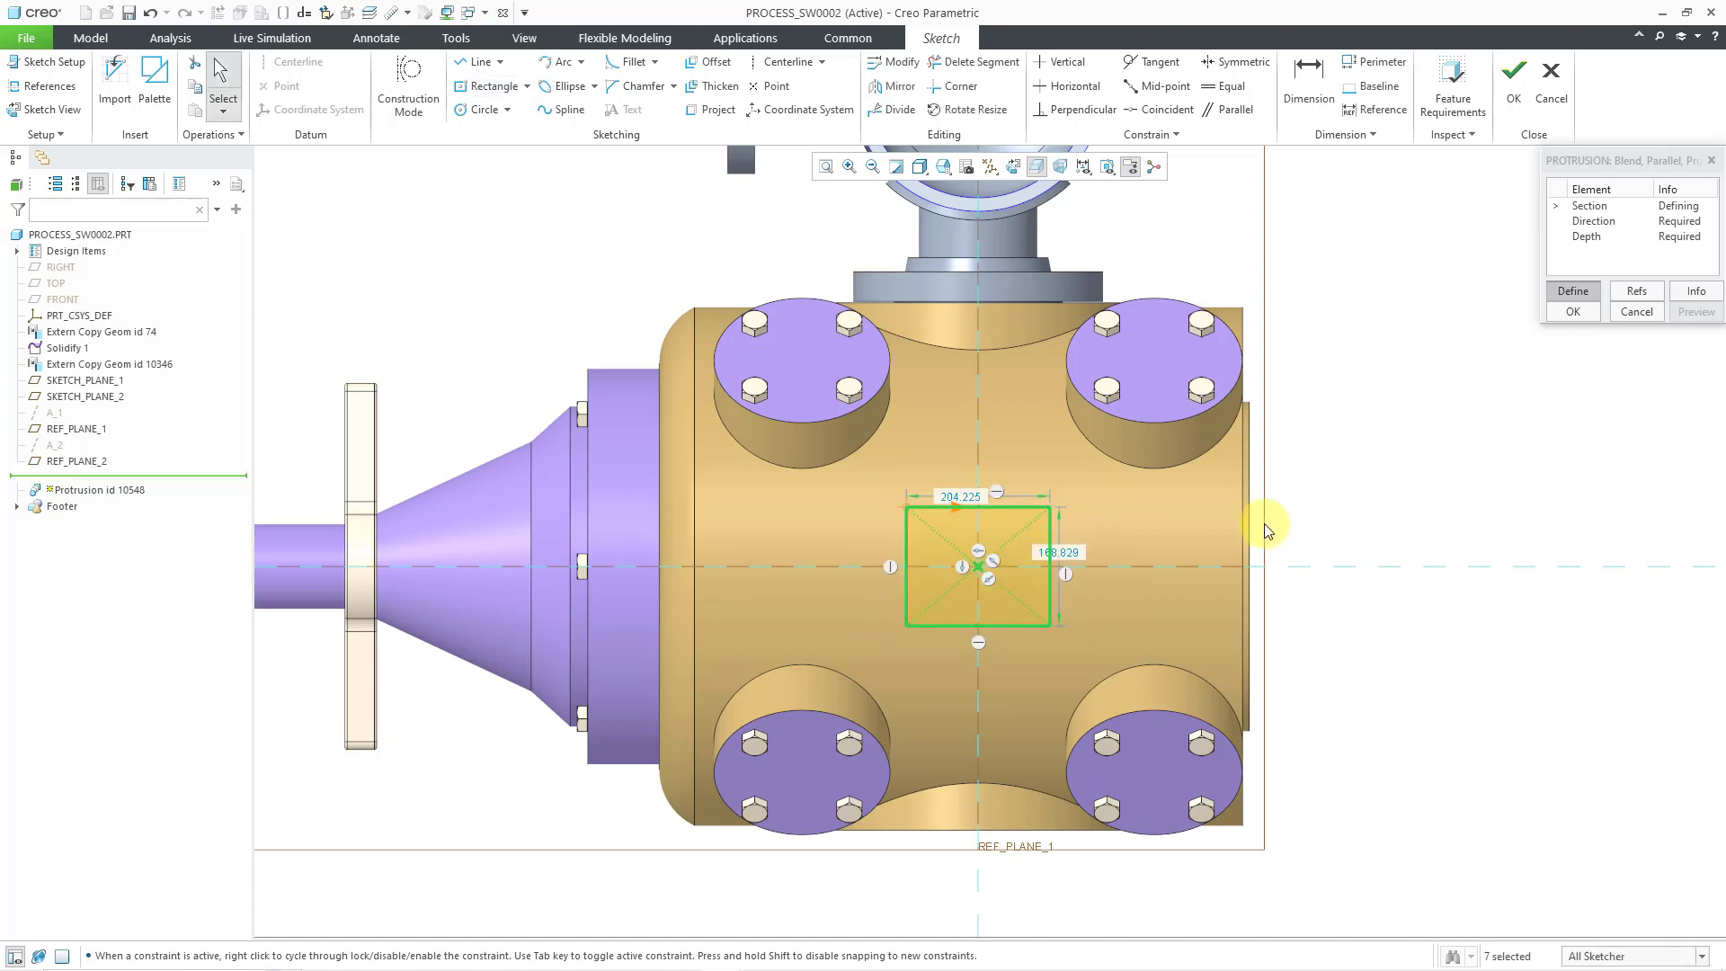
Set the first section rectangle's height to 120 and its width to 200.
double_click(1064, 554)
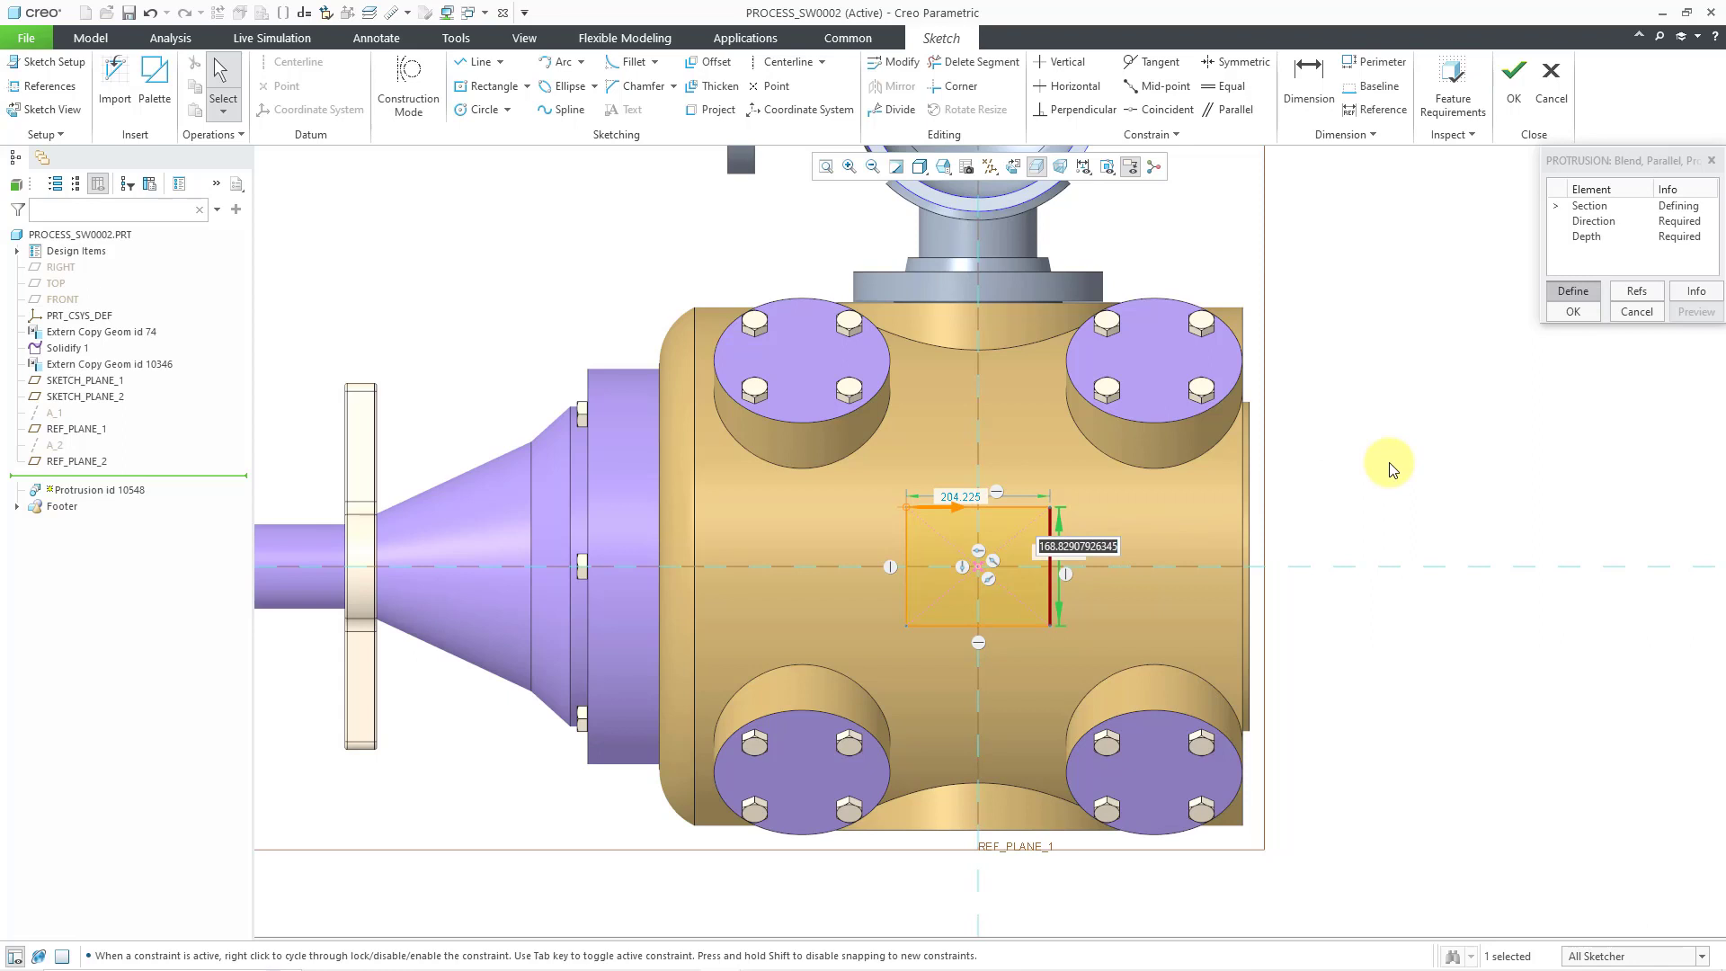
text(120)
key(Return)
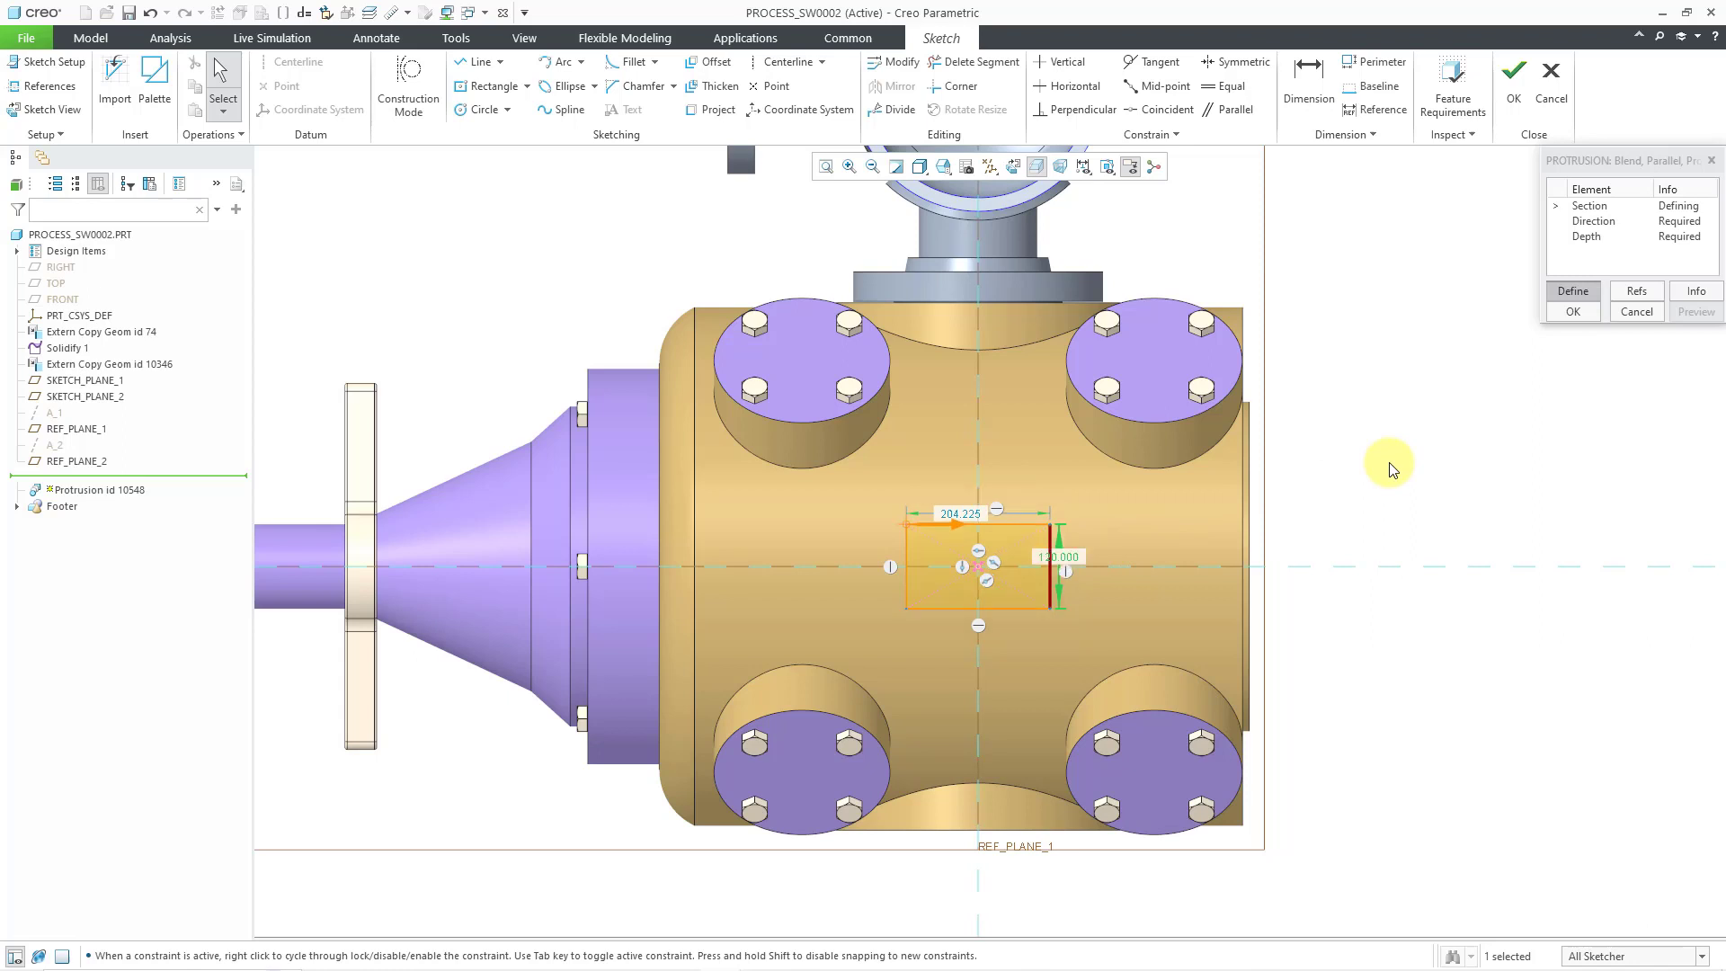
double_click(976, 513)
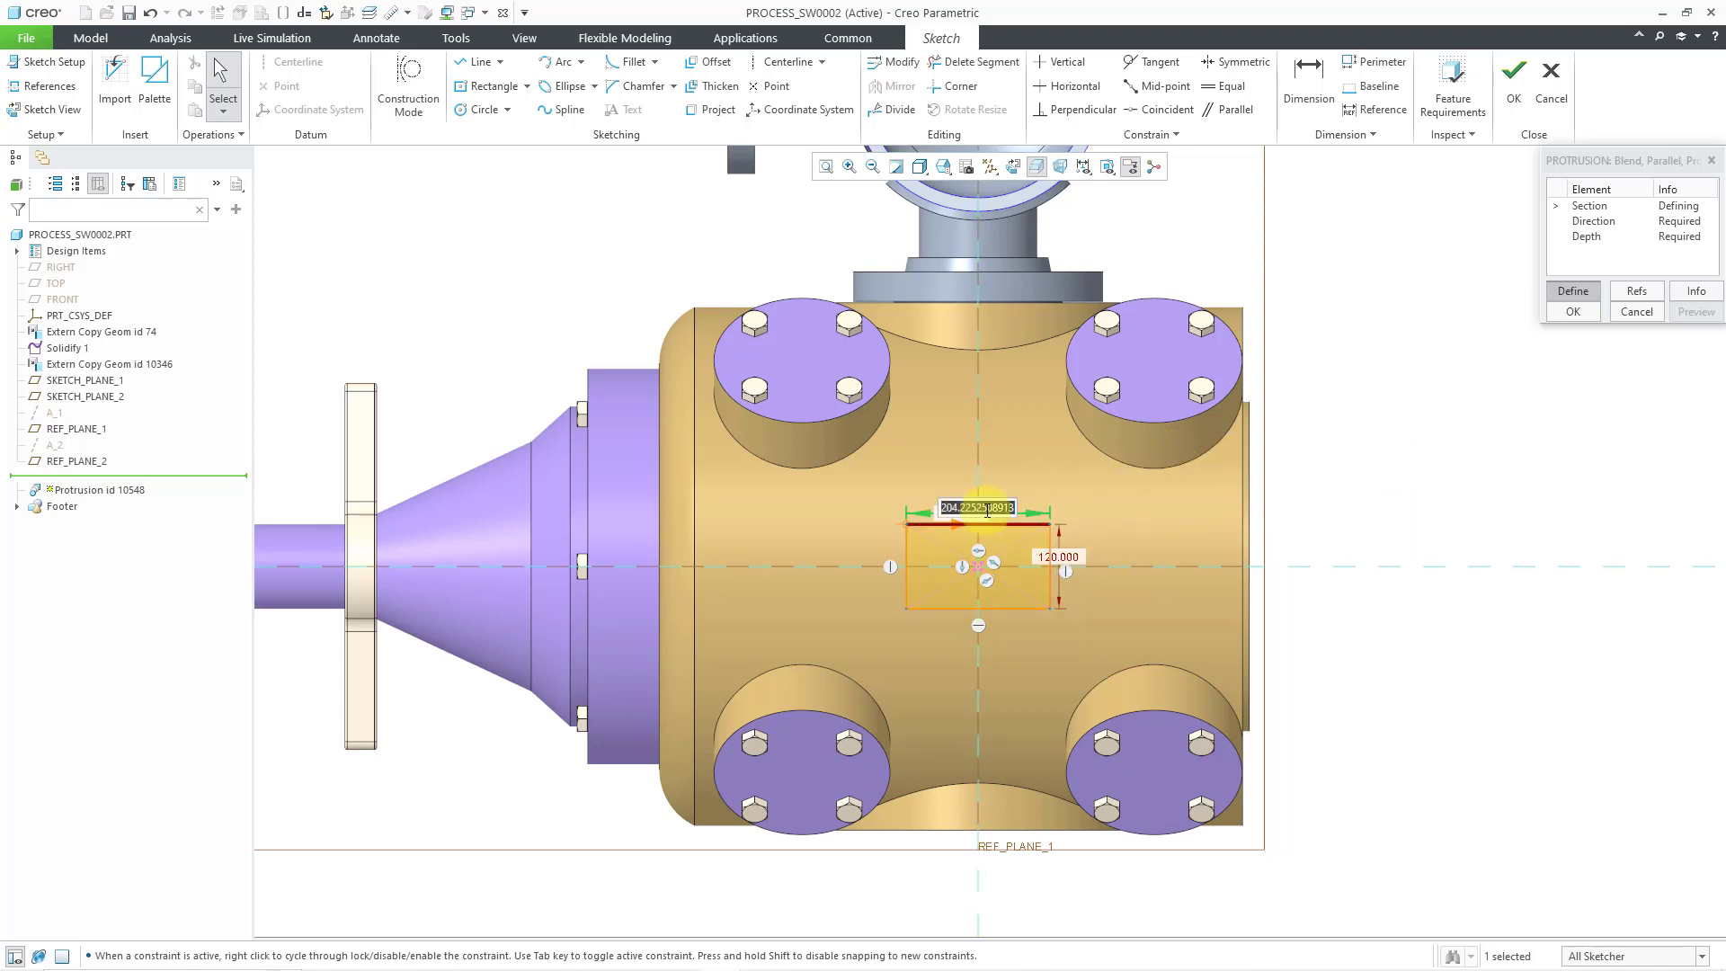
text(200)
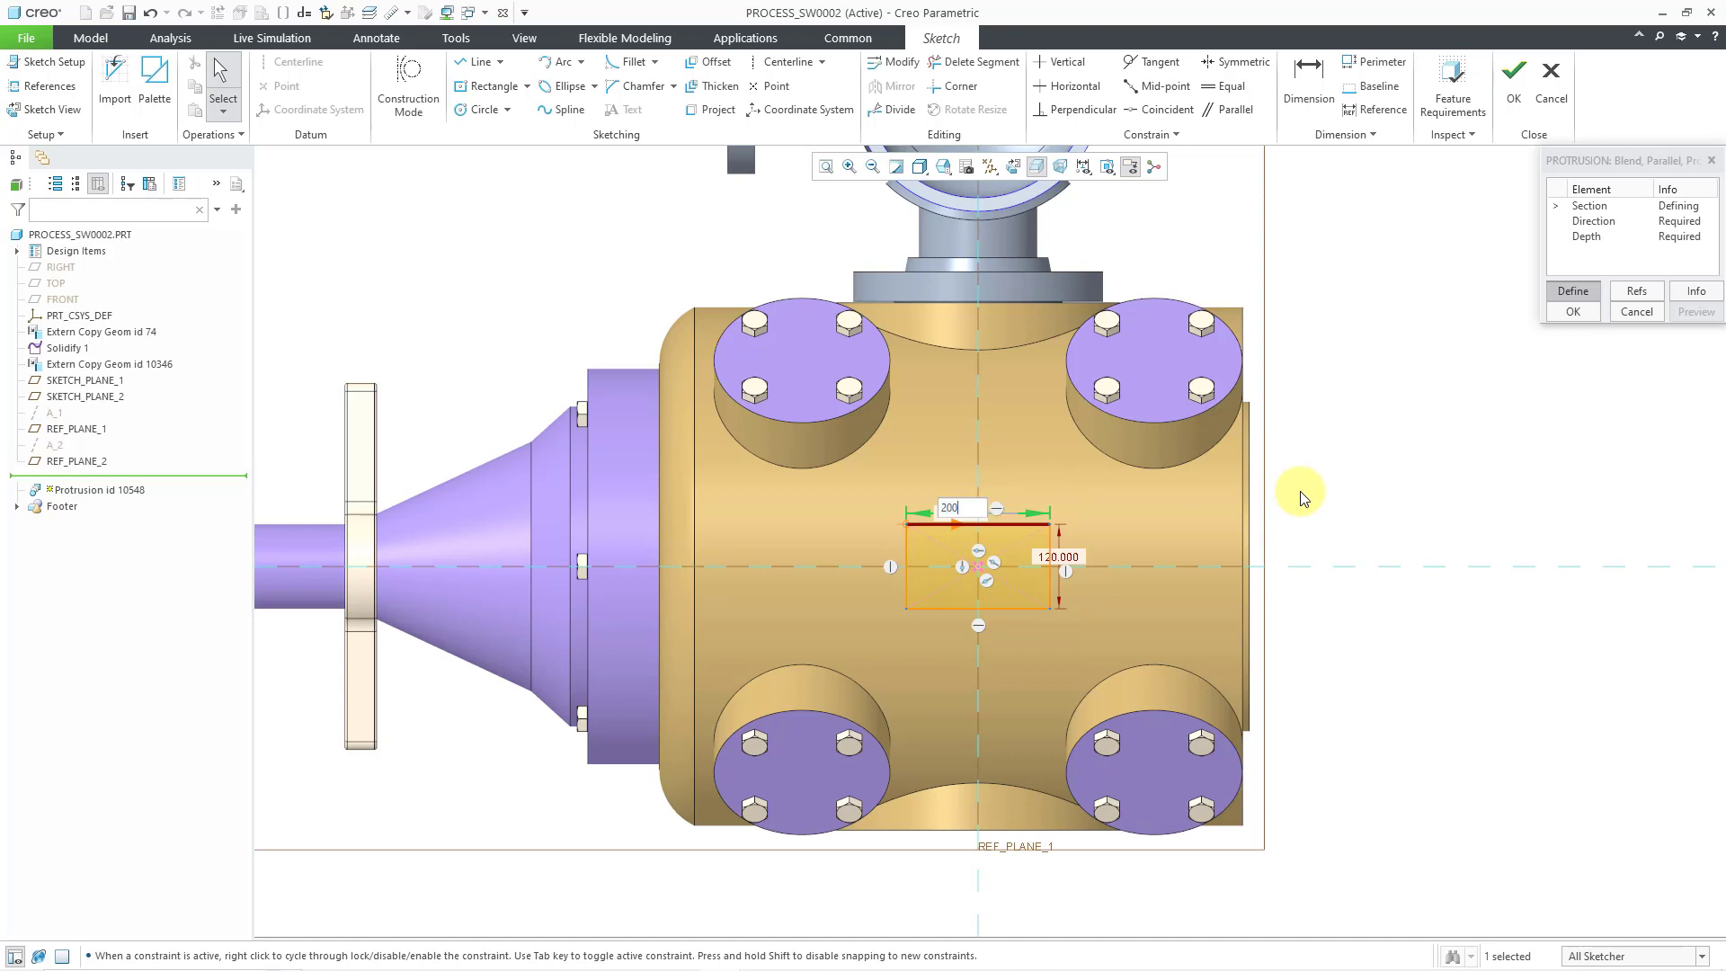
key(Return)
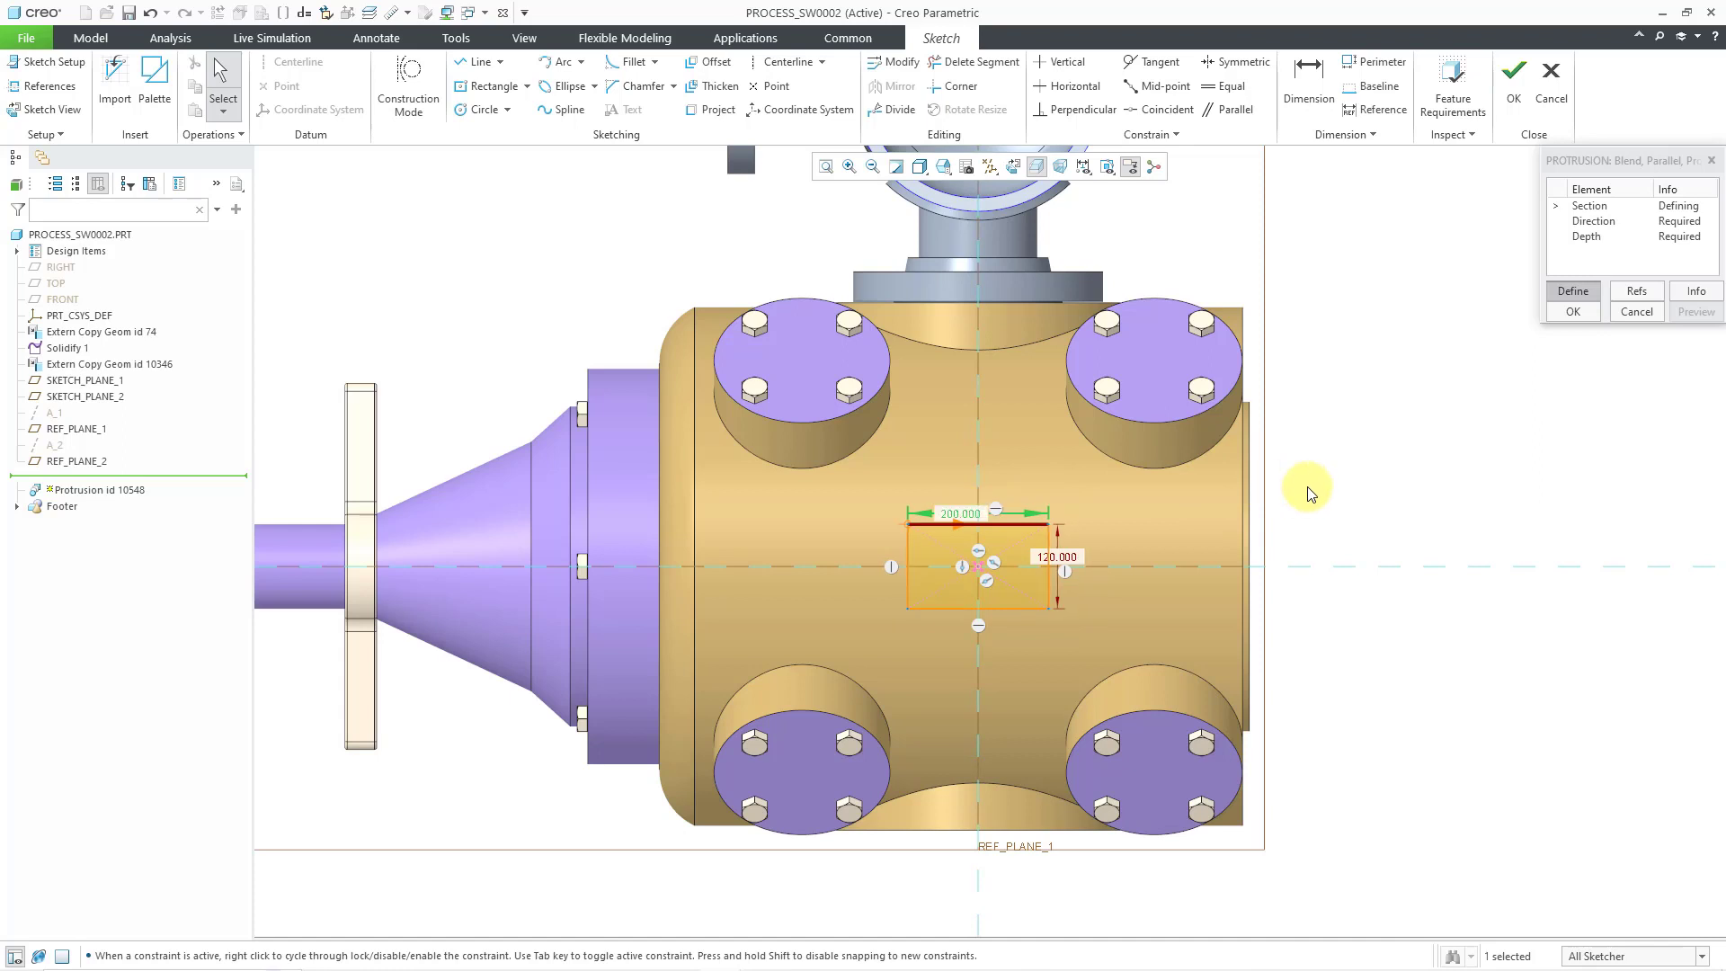
click(1346, 489)
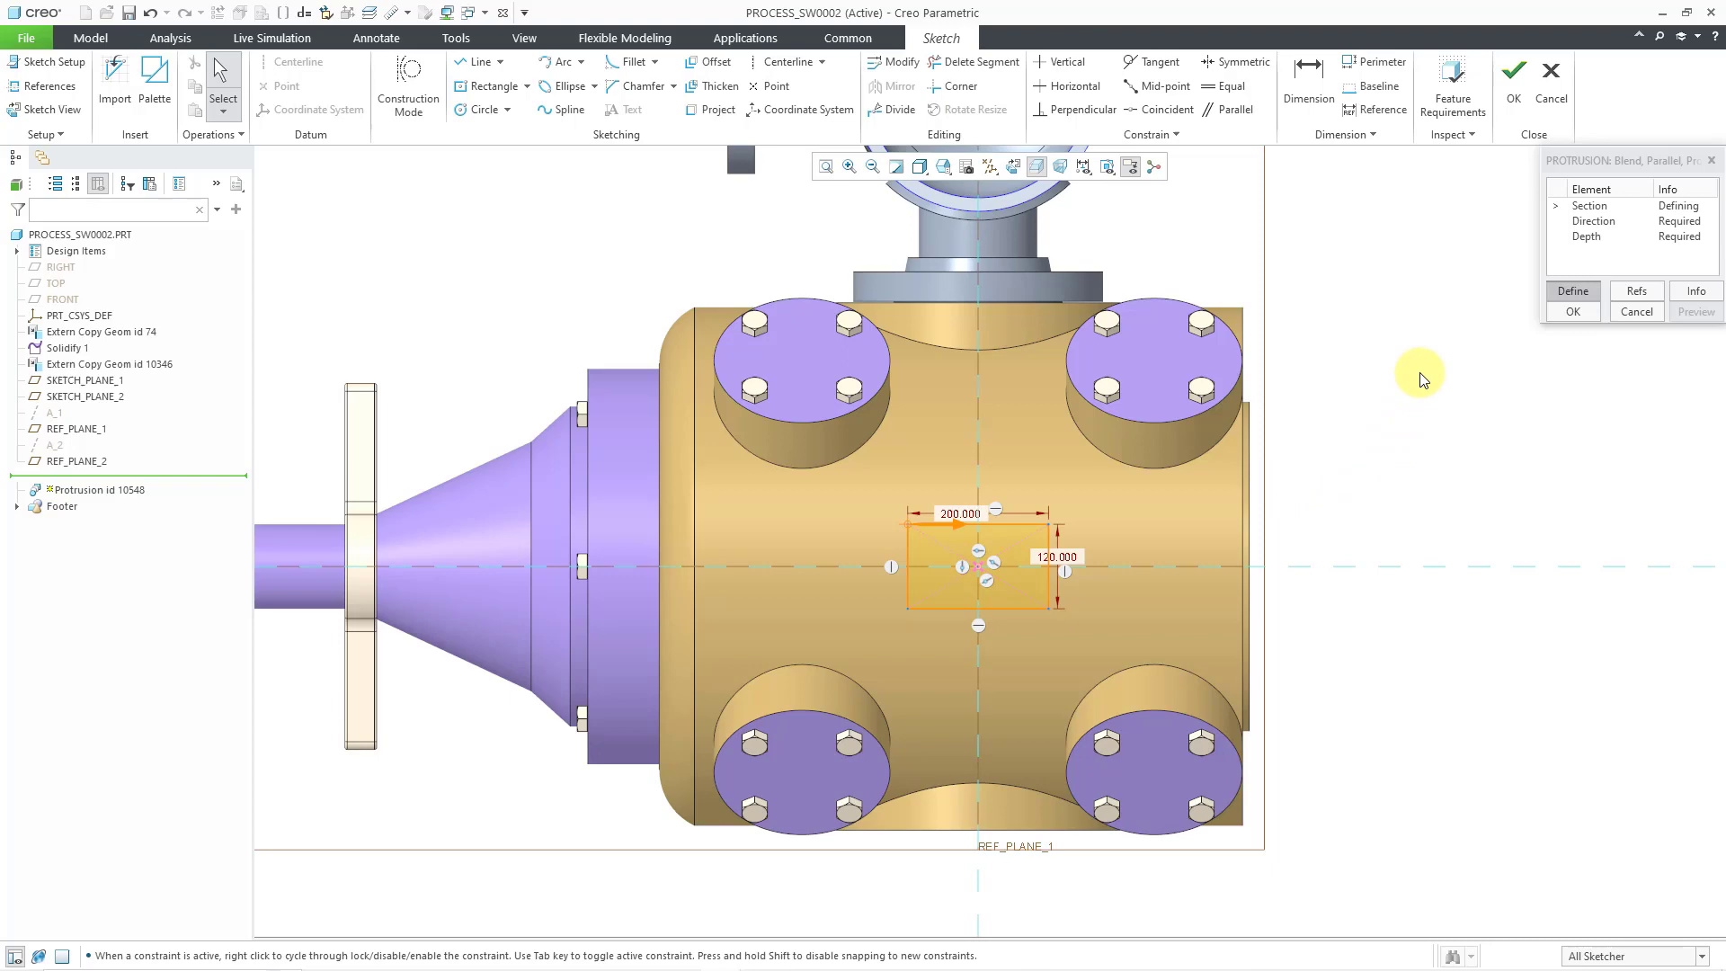
Switch the model display to No Hidden and toggle to the second blend section.
click(927, 174)
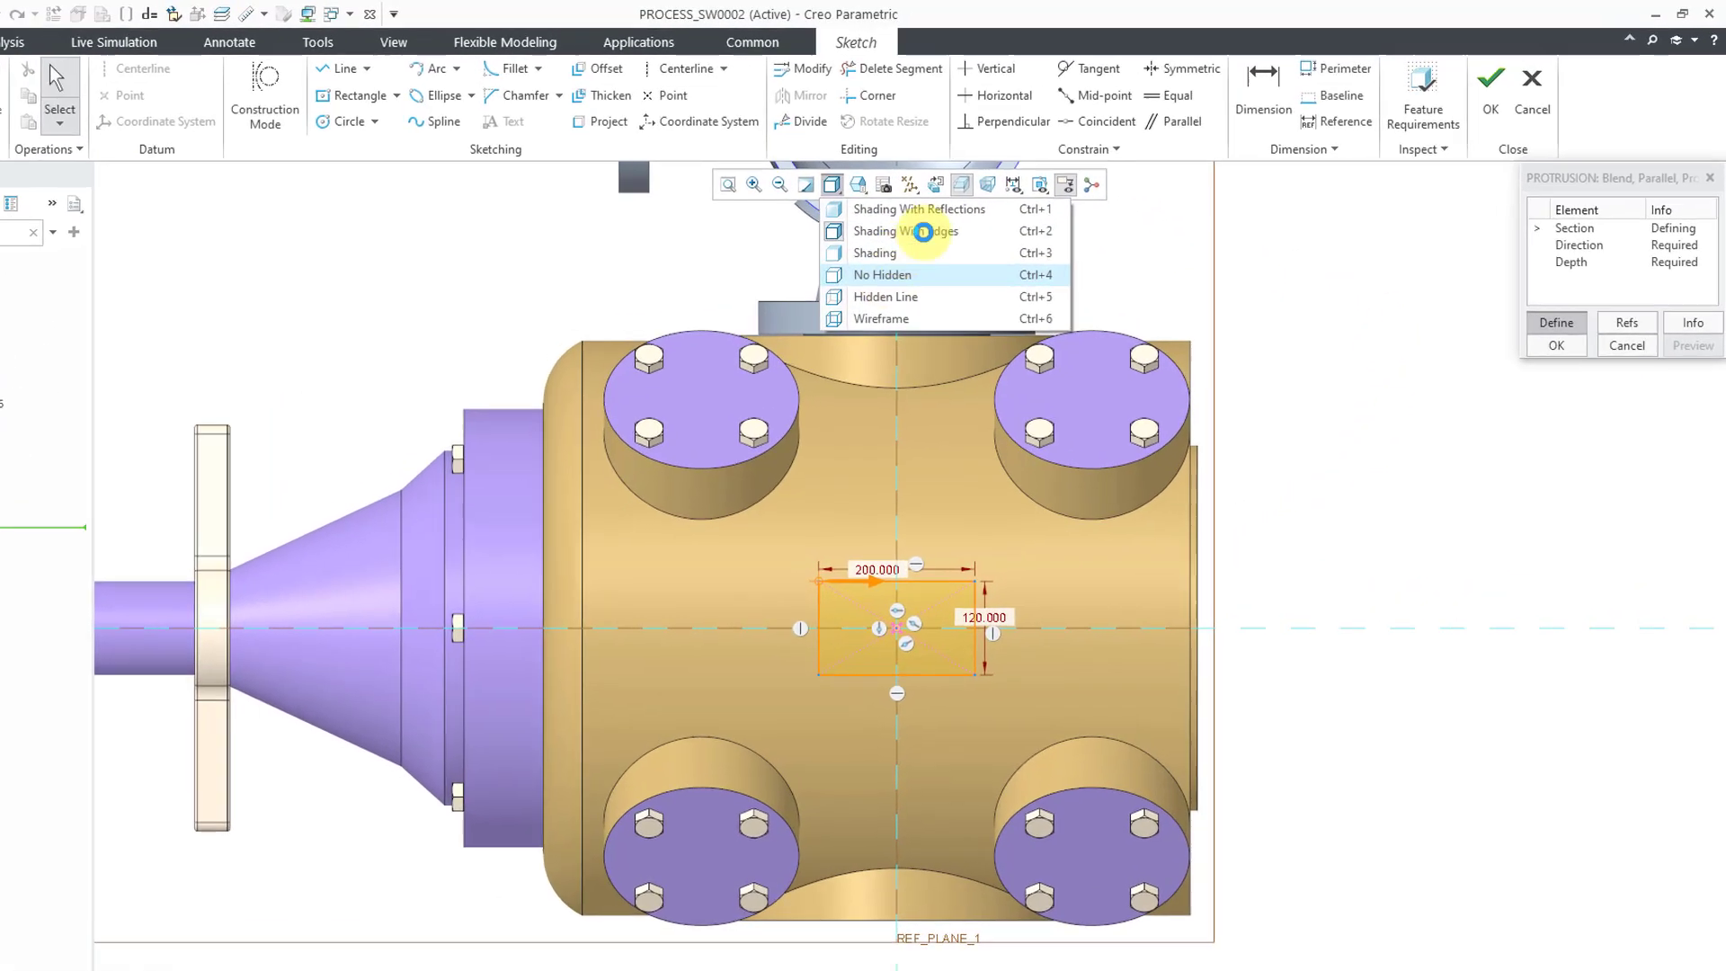
click(965, 247)
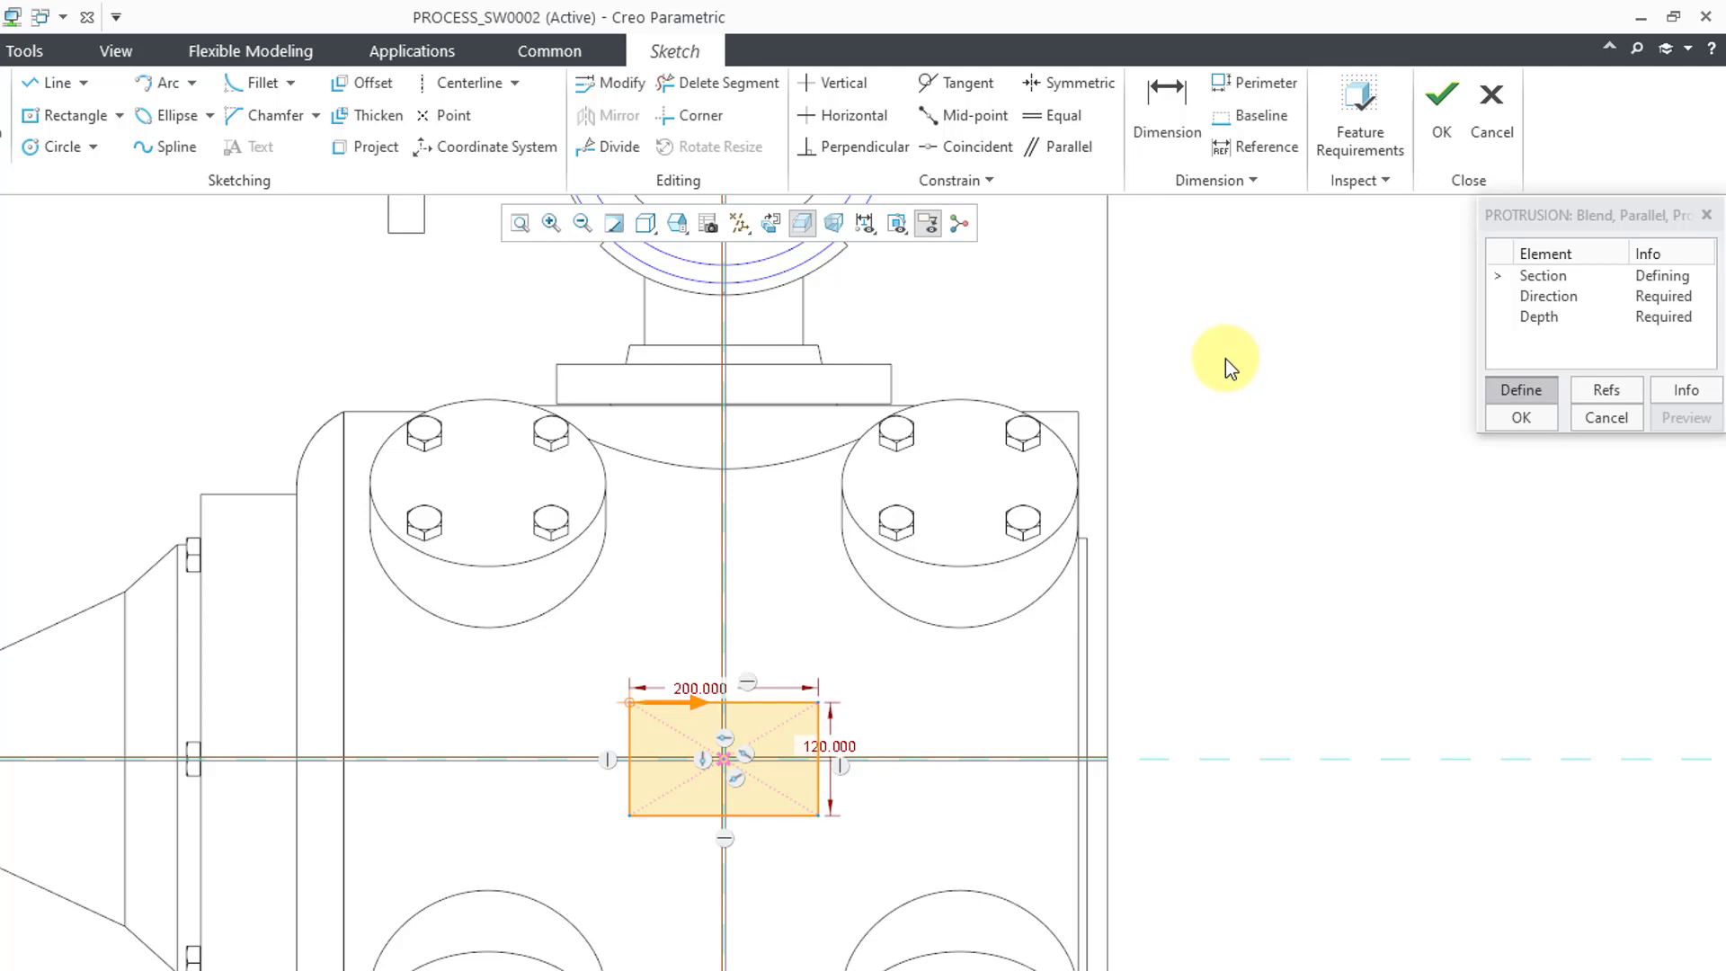
right_click(1227, 358)
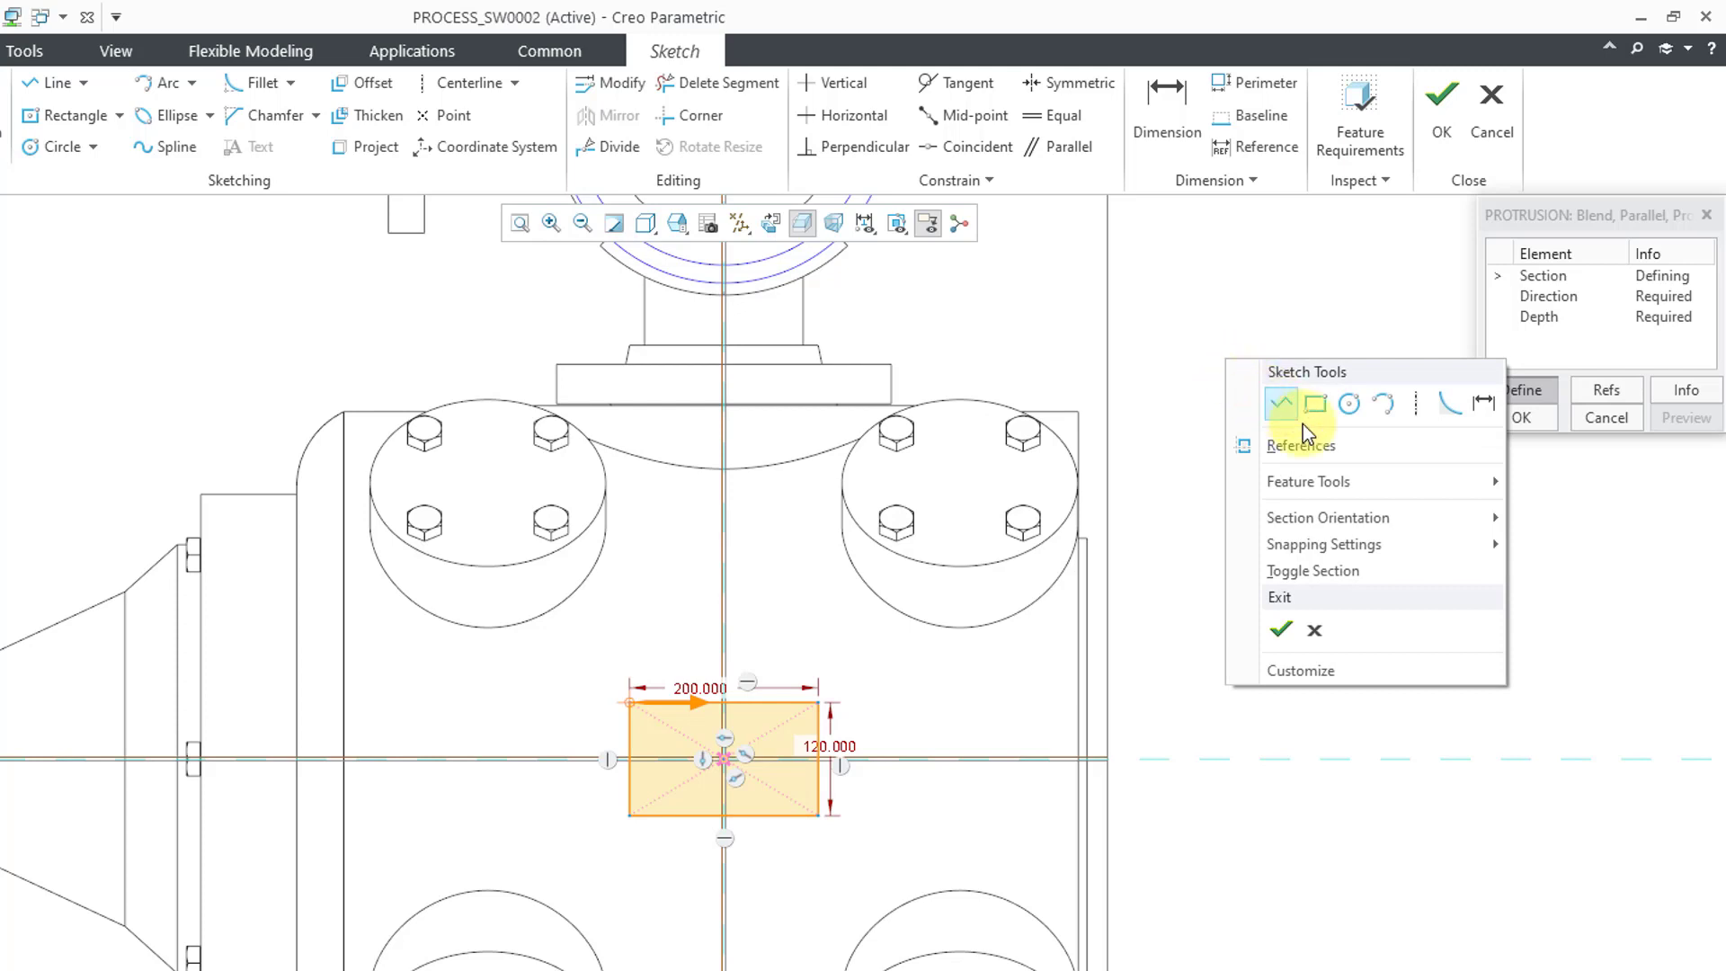
click(1361, 573)
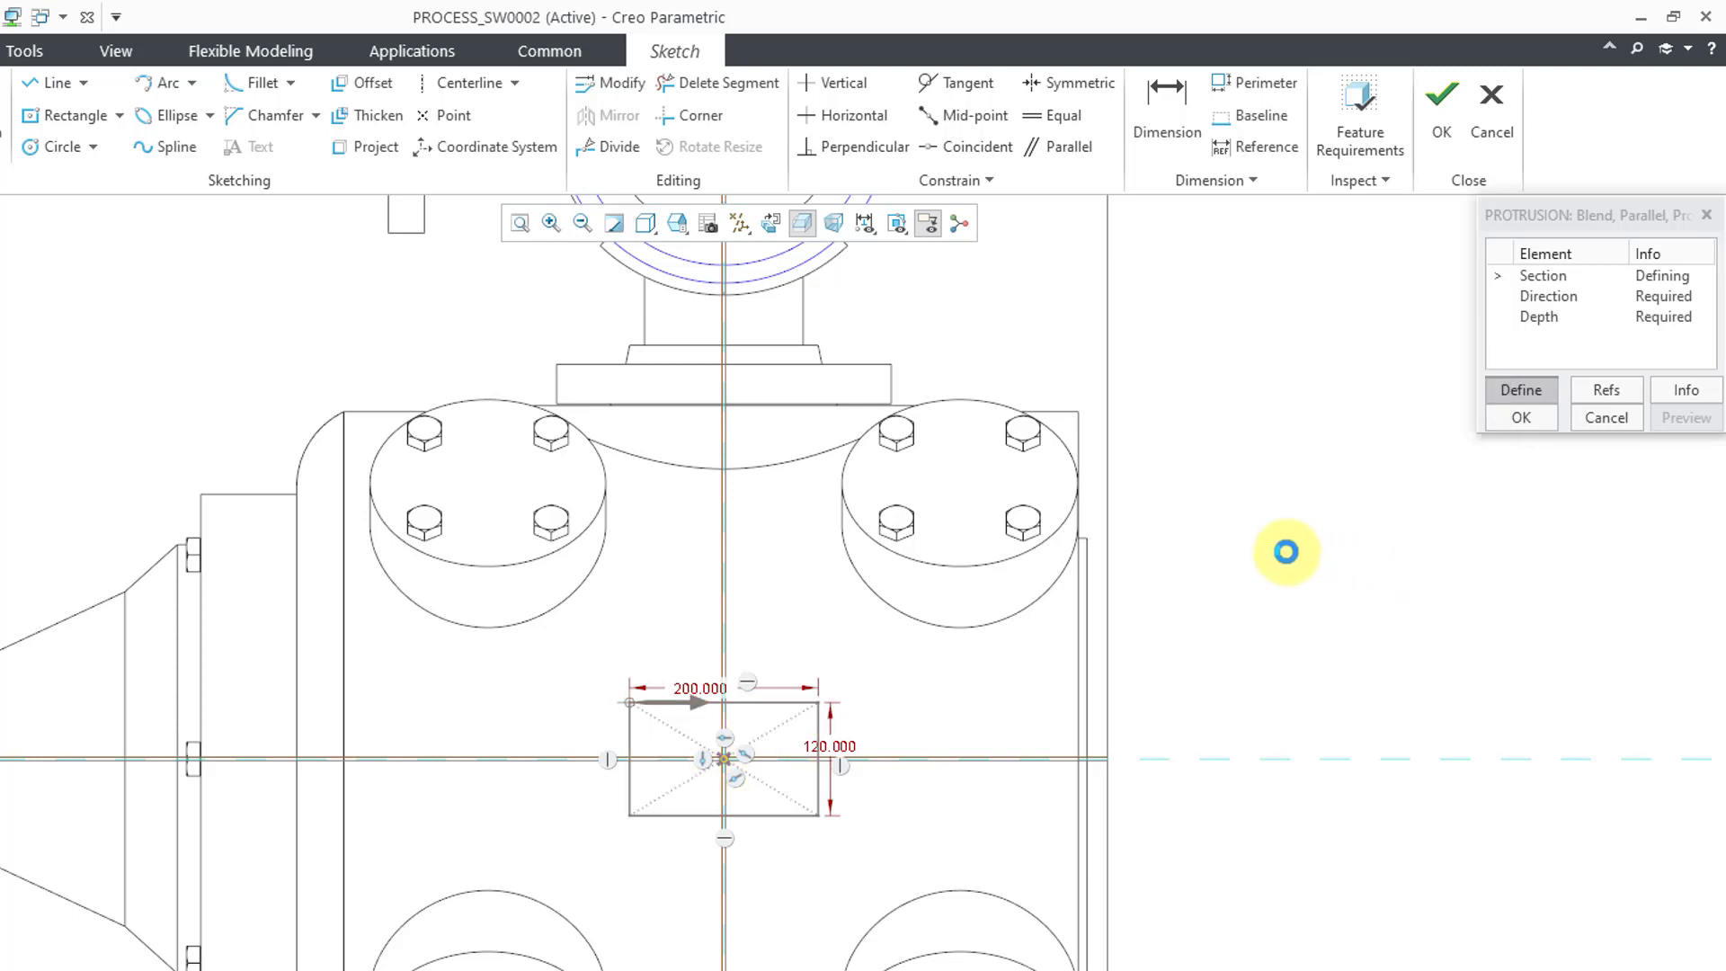
Sketch a larger center rectangle at the reference intersection, its diagonal aligned with the first rectangle's, and set its height to 240.
click(63, 116)
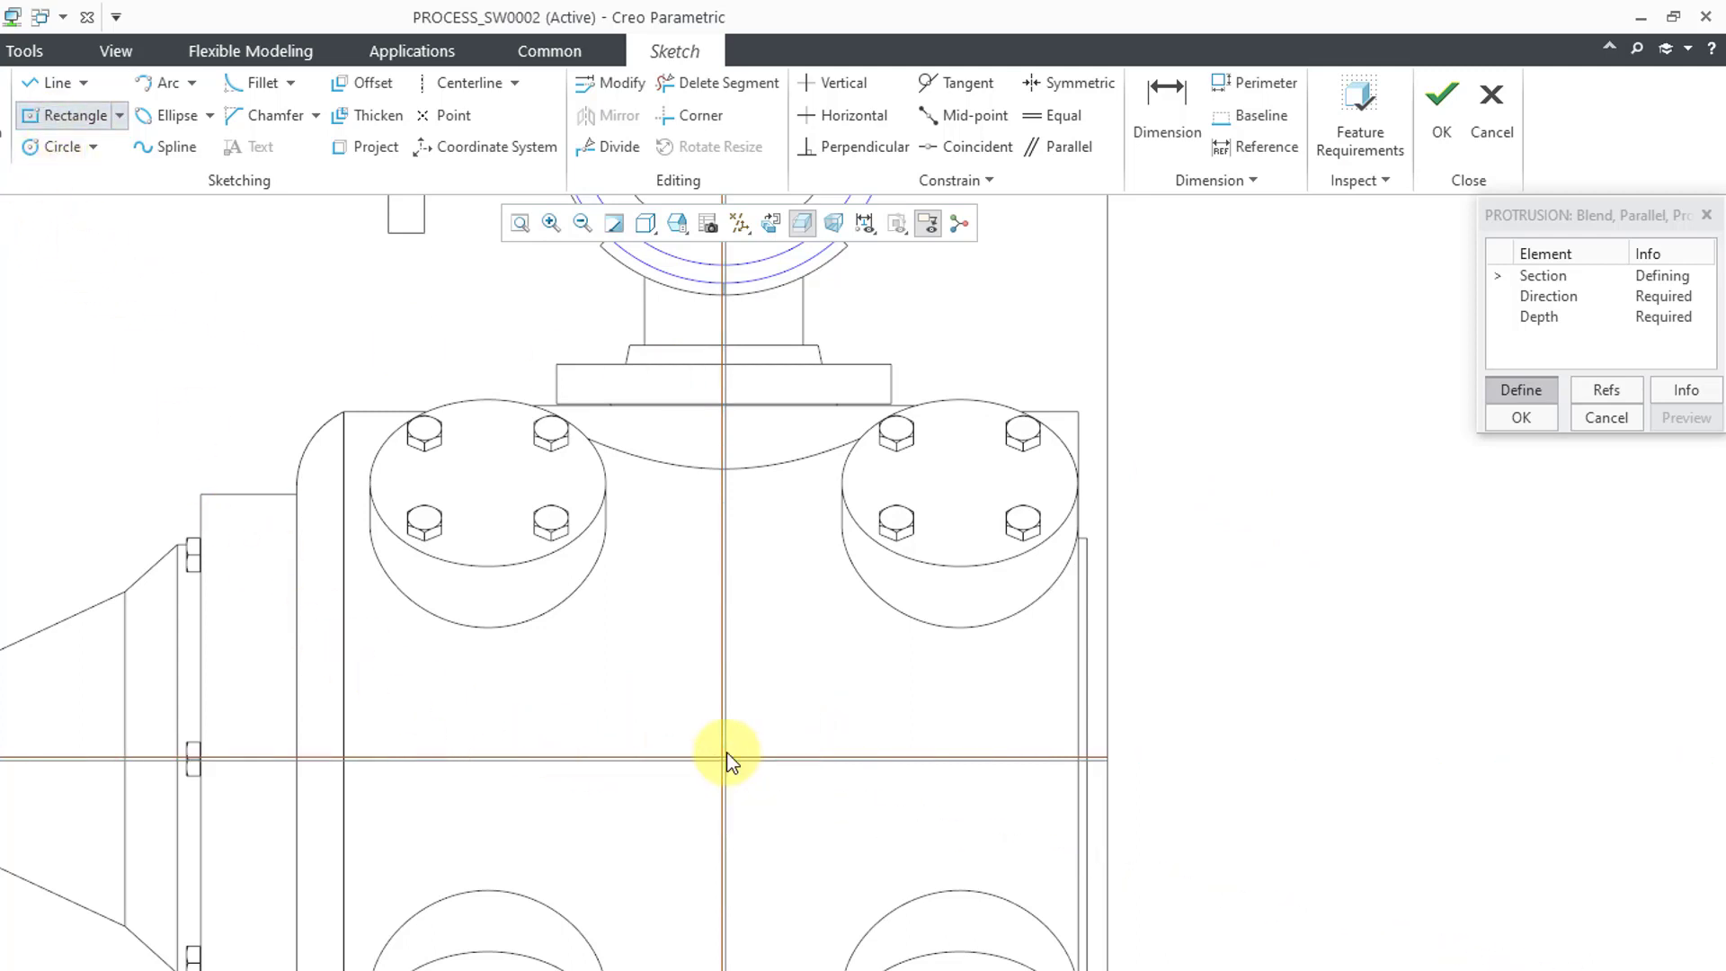
click(725, 760)
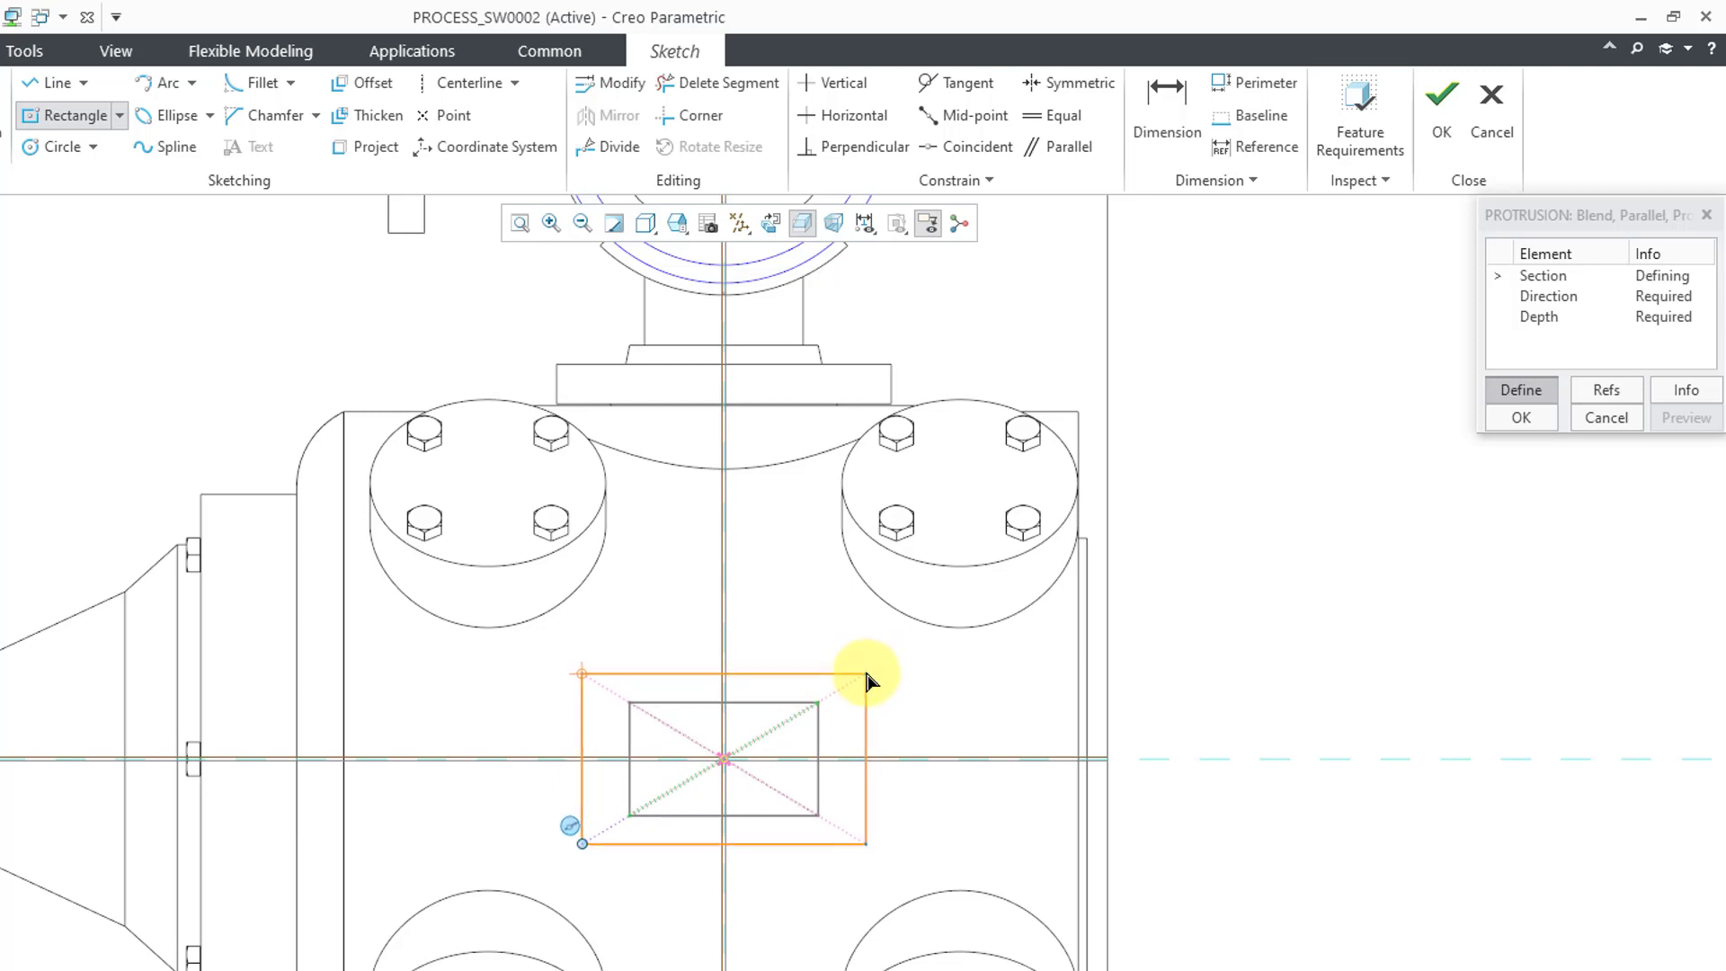
click(865, 675)
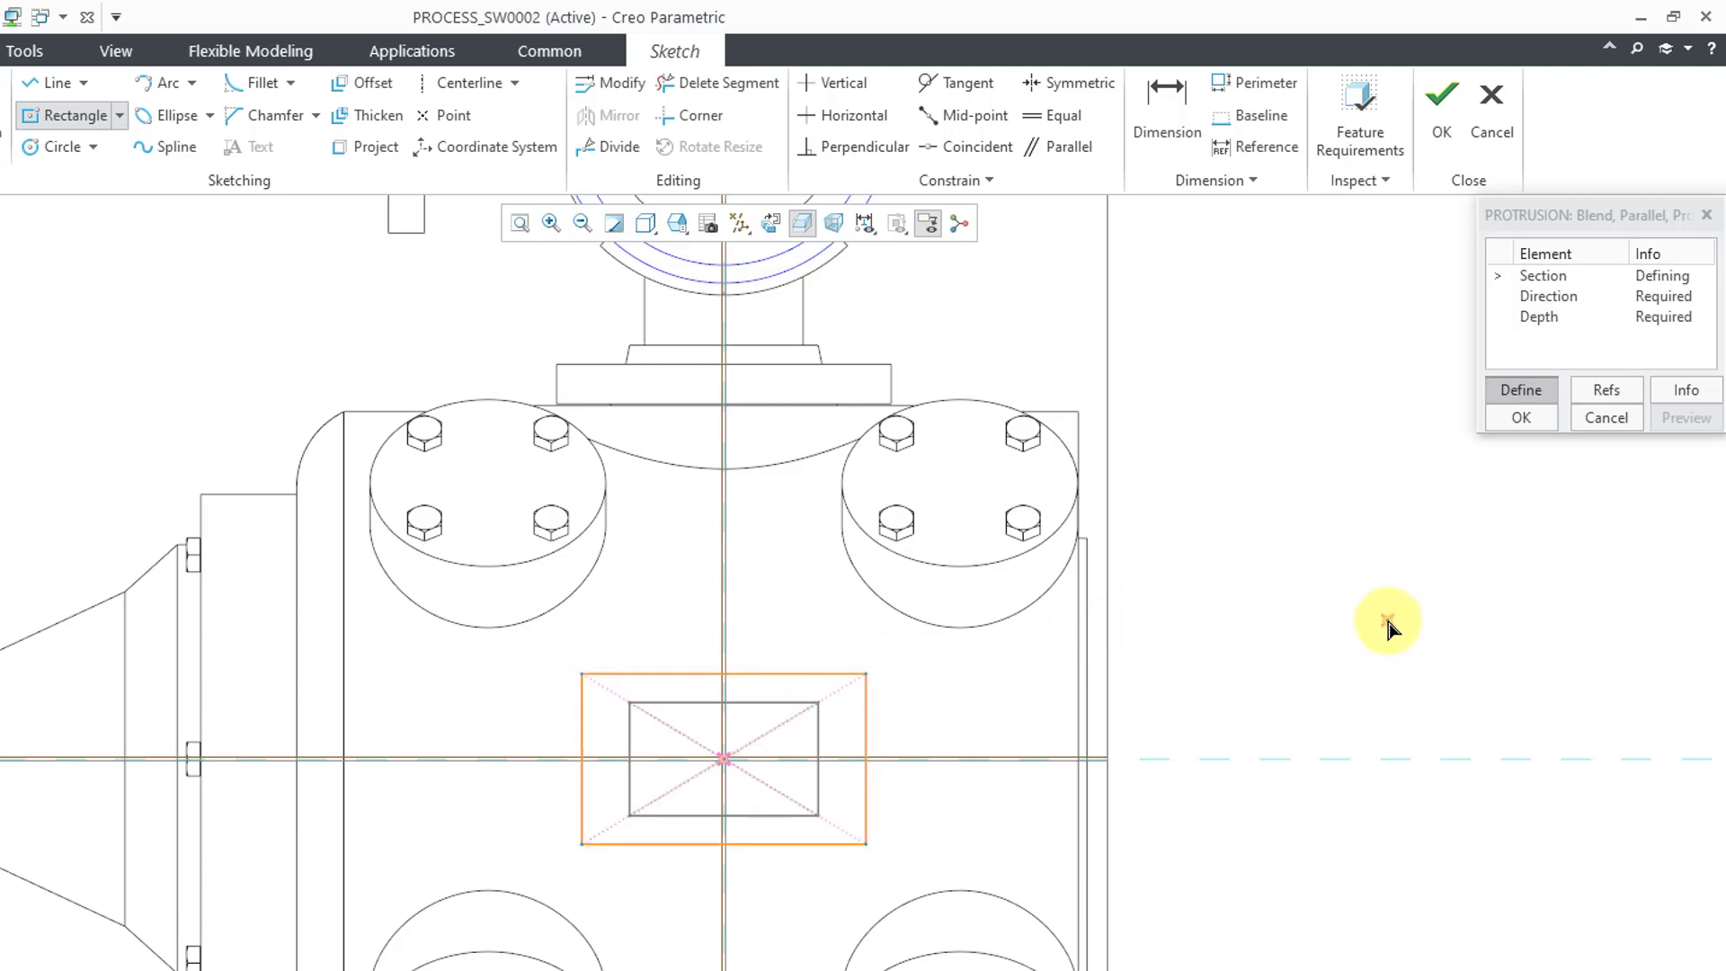
middle_click(1218, 704)
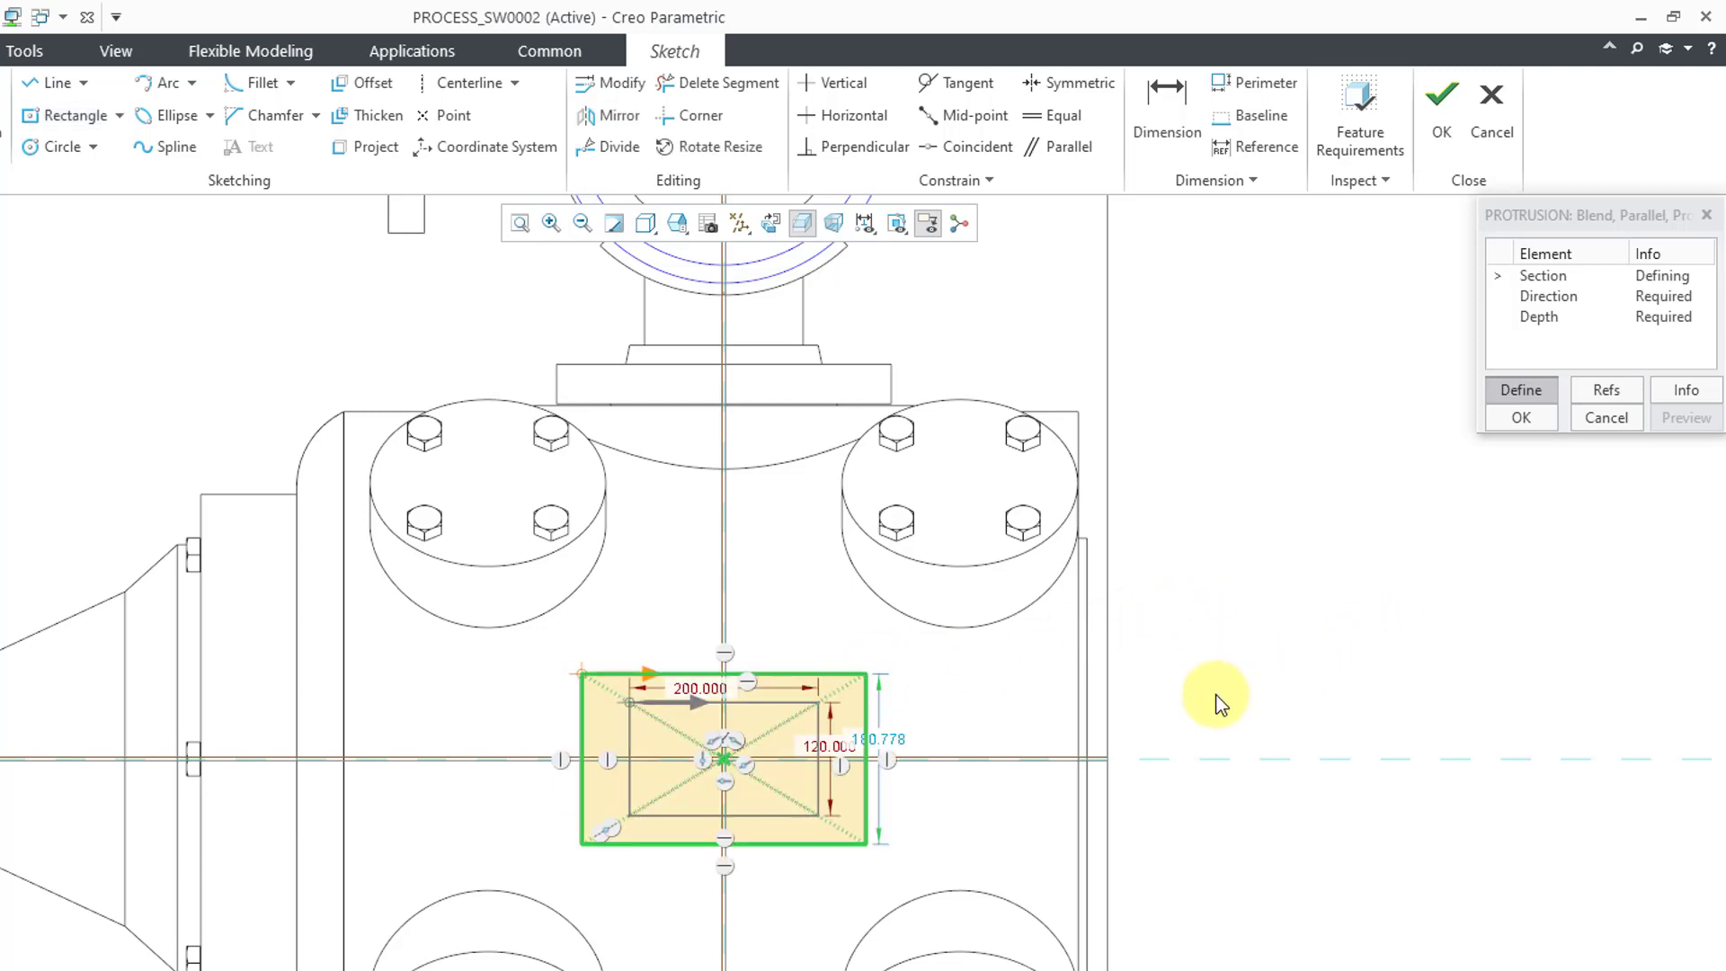
double_click(902, 743)
text(240)
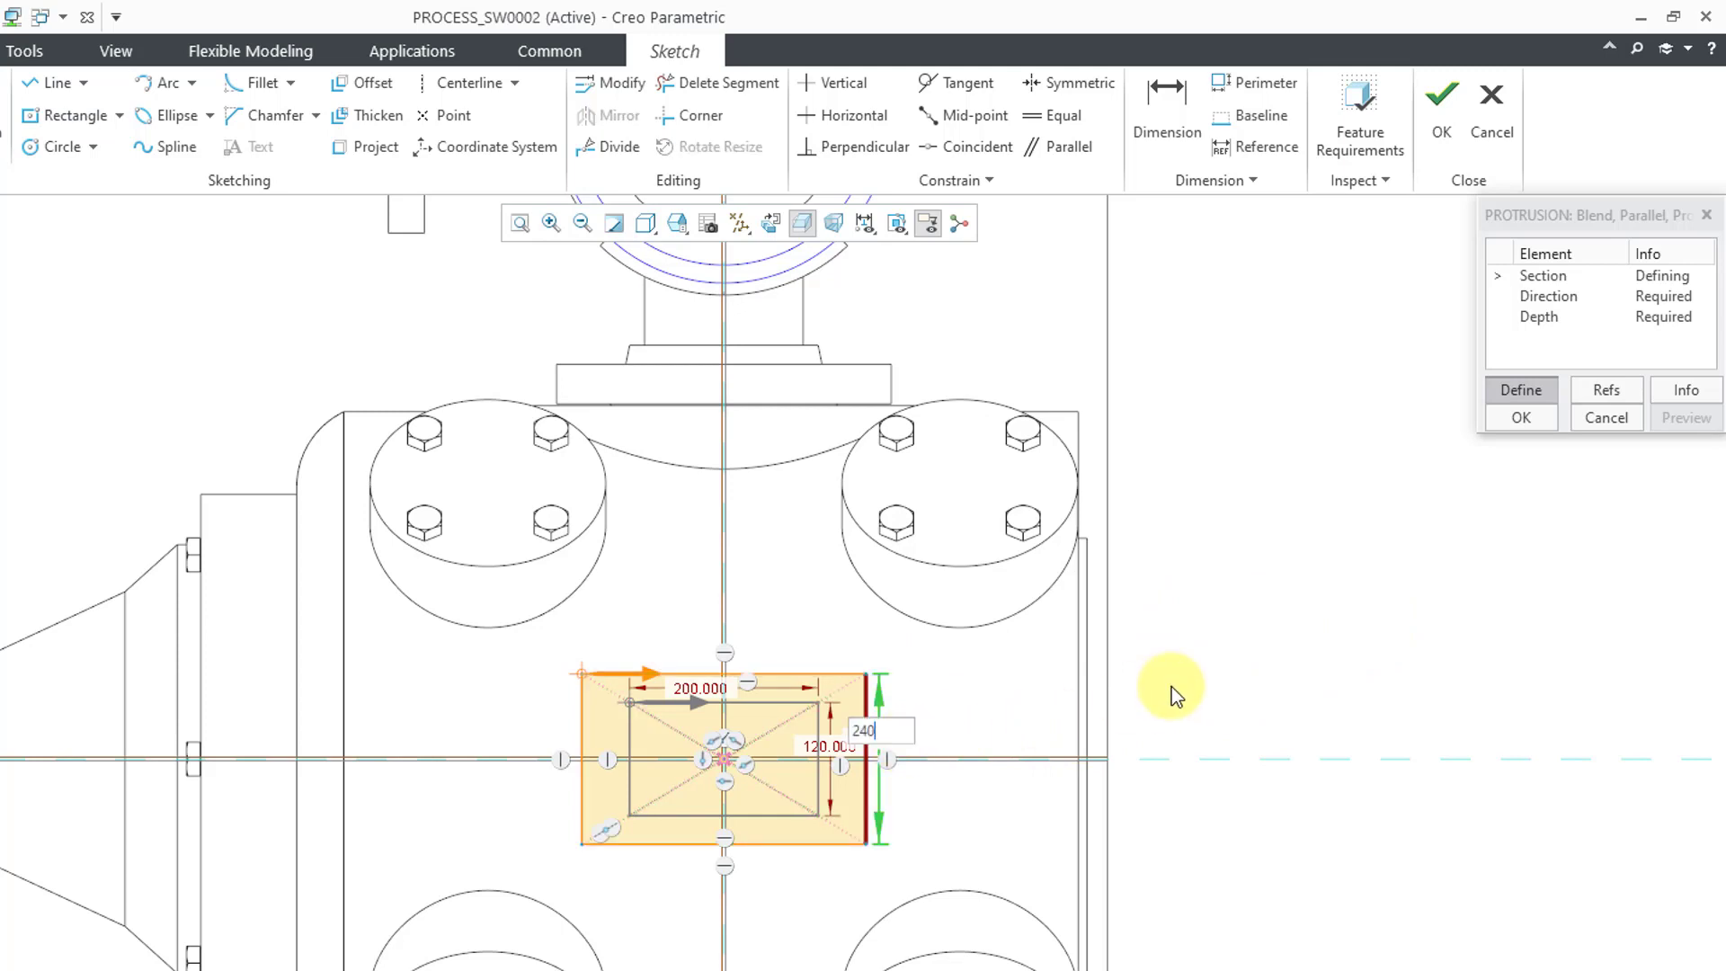
key(Return)
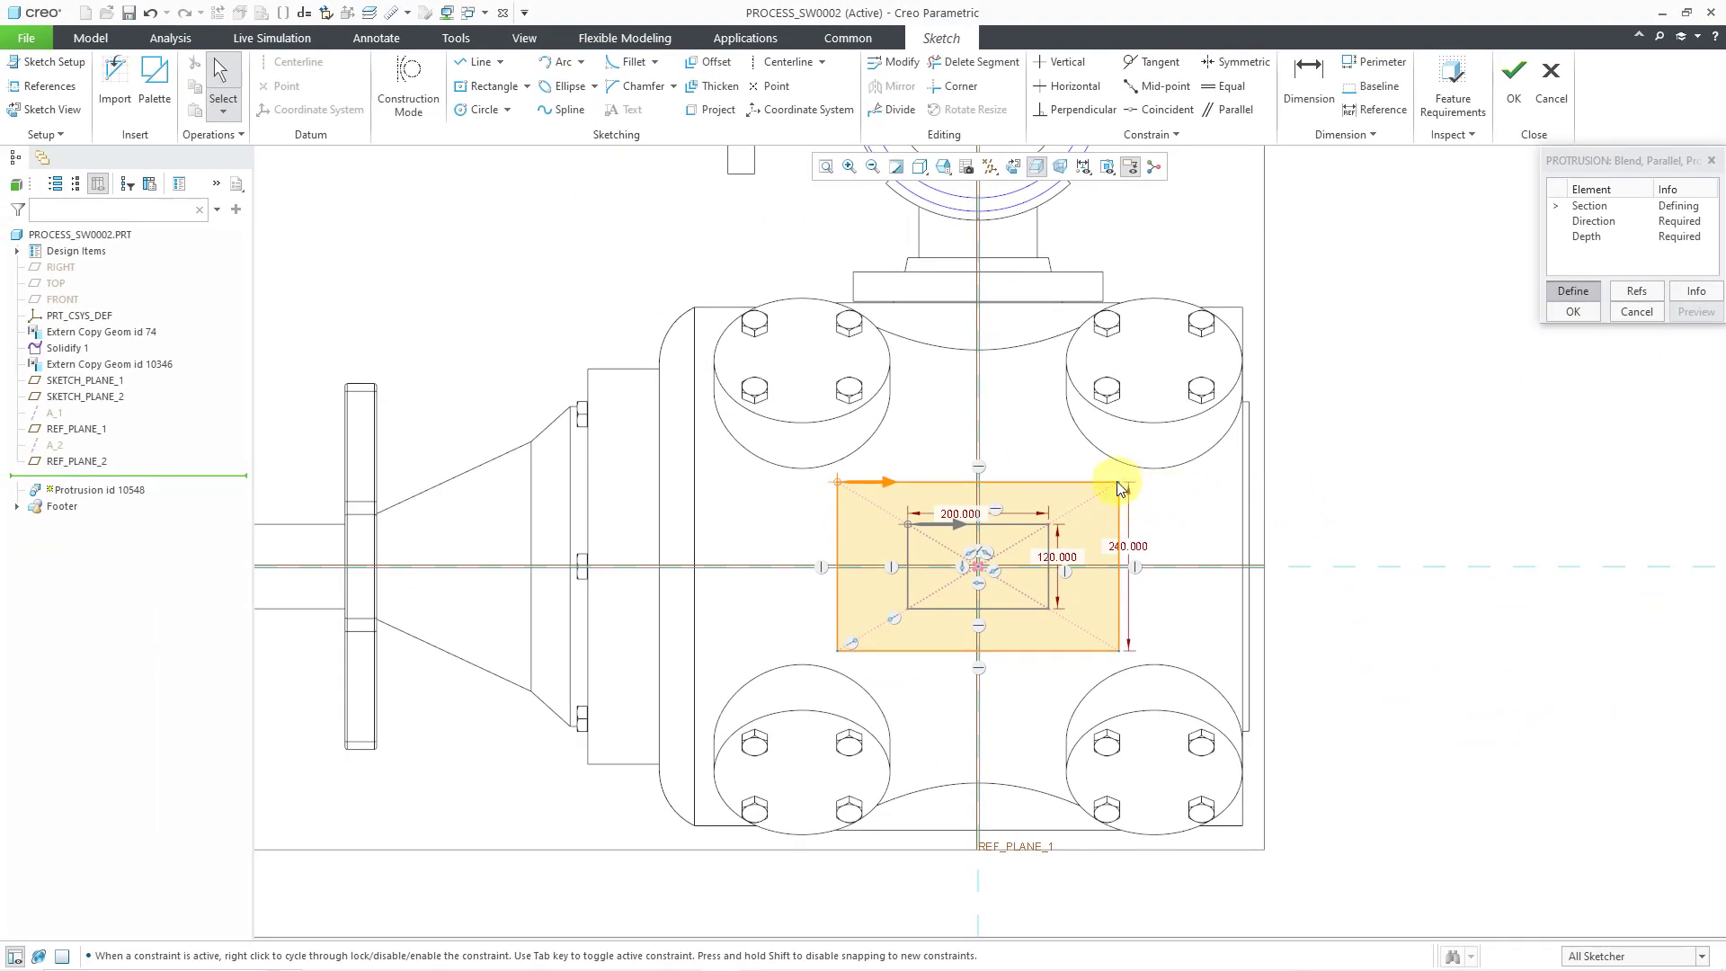
click(1123, 488)
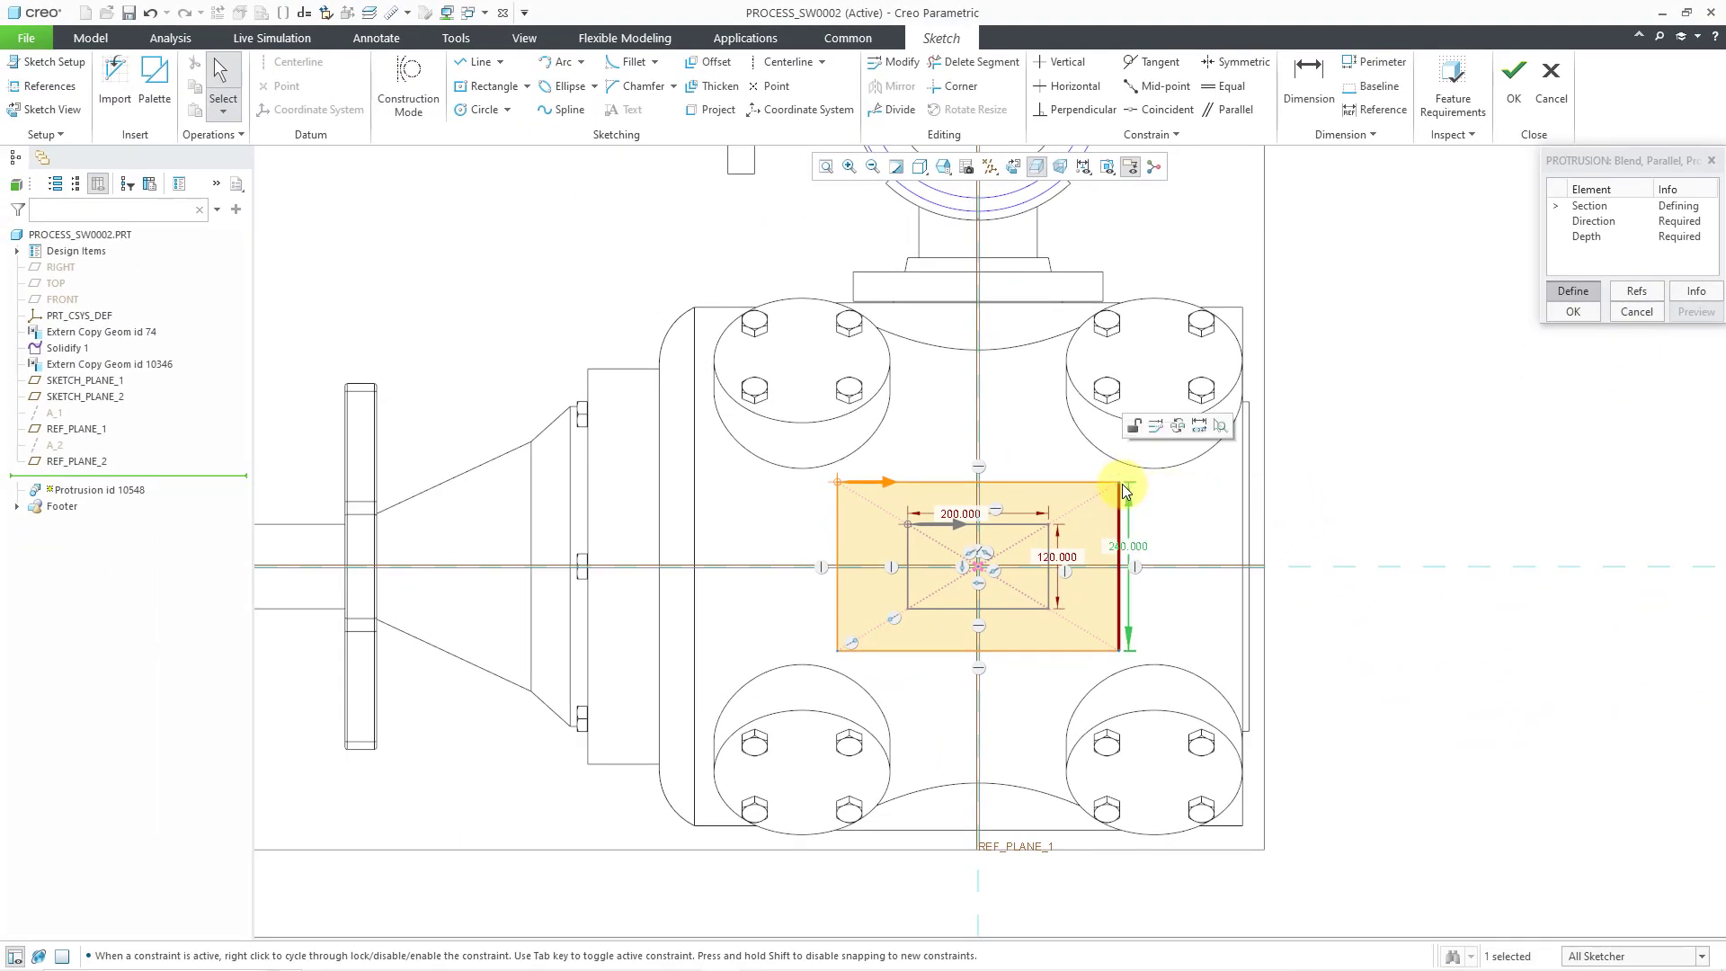
right_click(1126, 491)
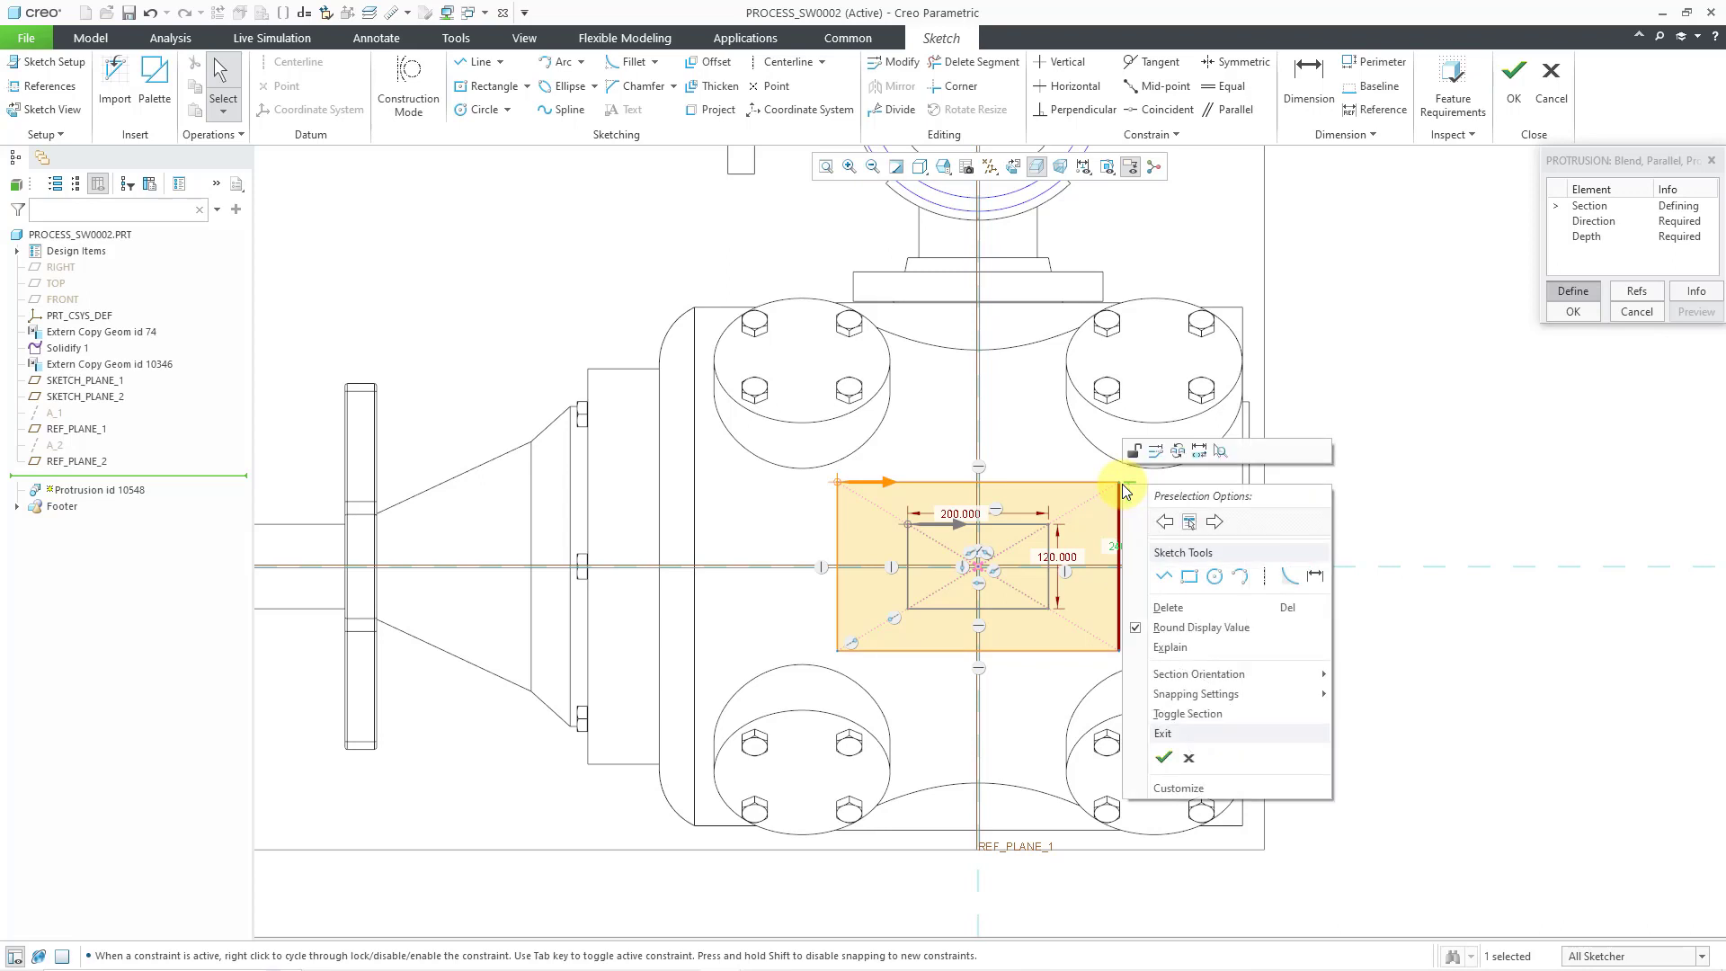
click(1497, 462)
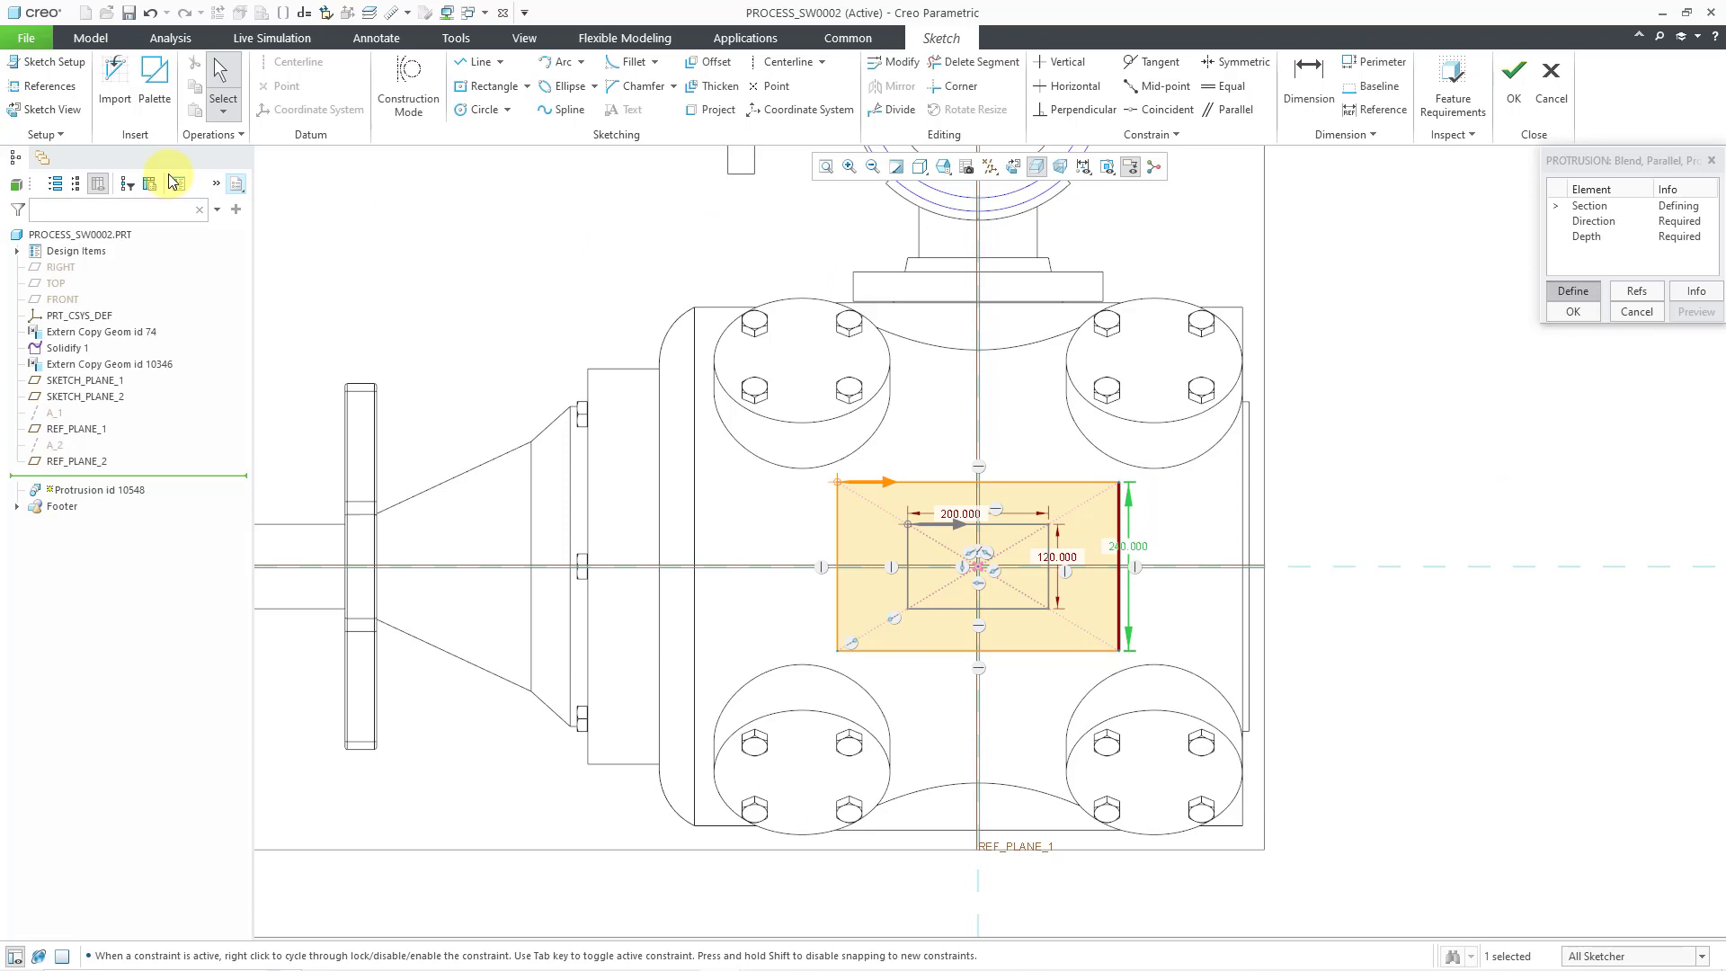
click(58, 135)
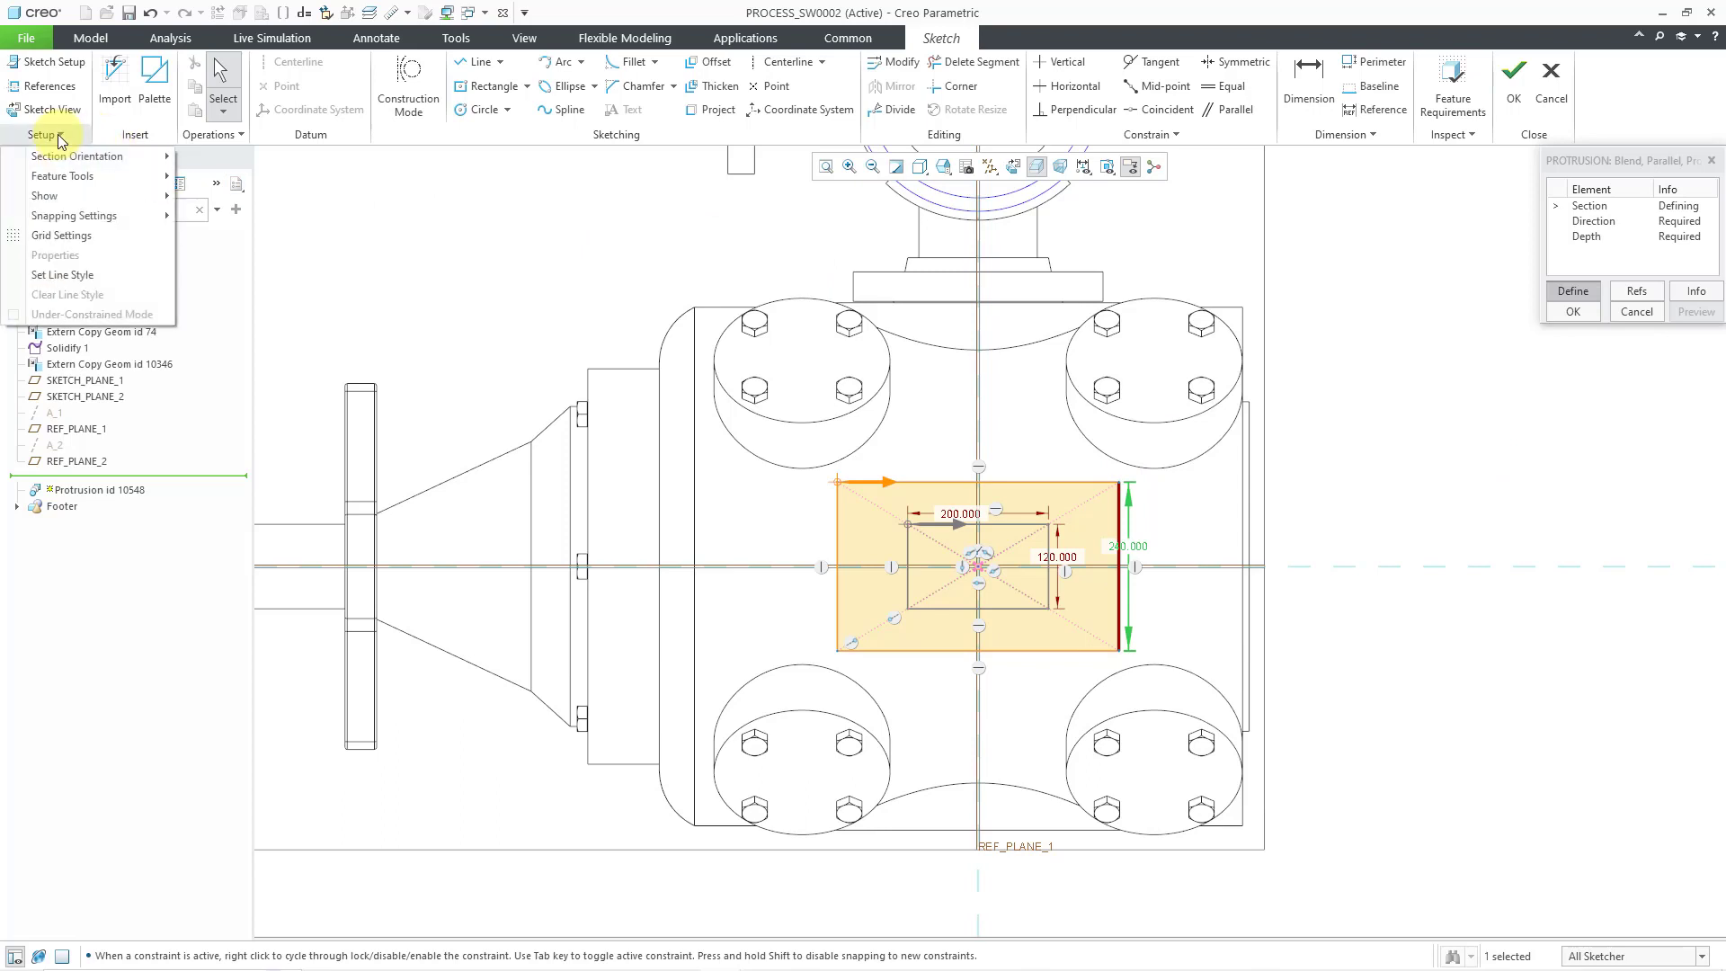
mouse_move(72, 177)
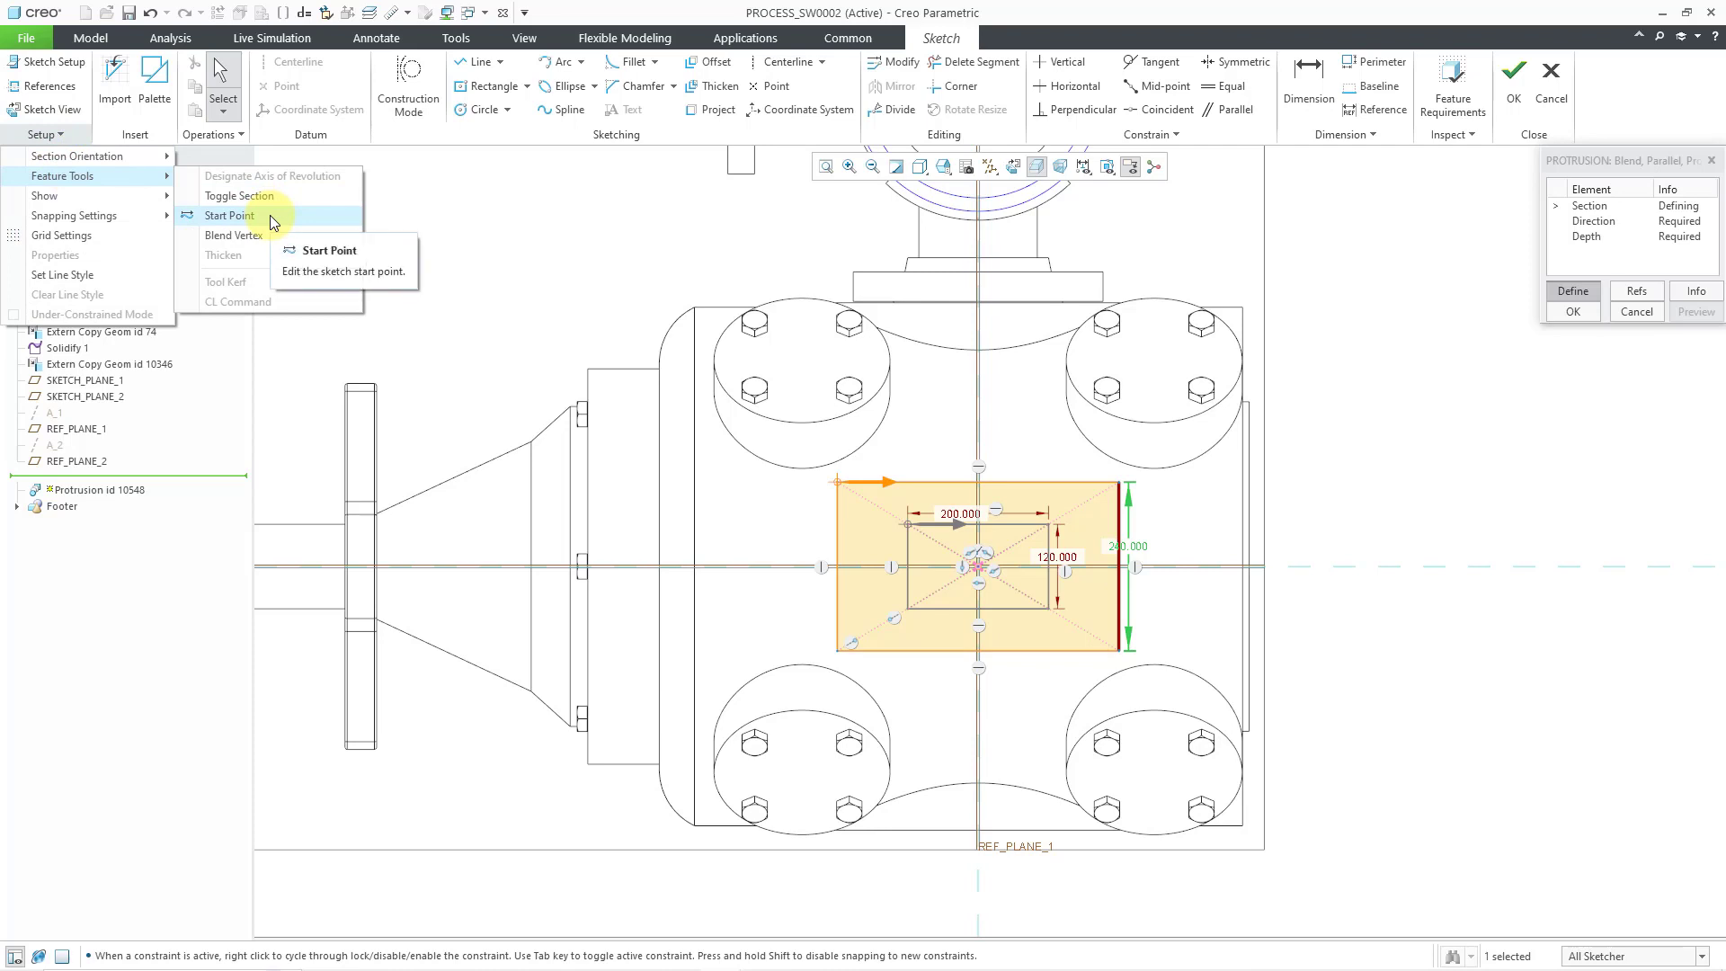
click(1421, 263)
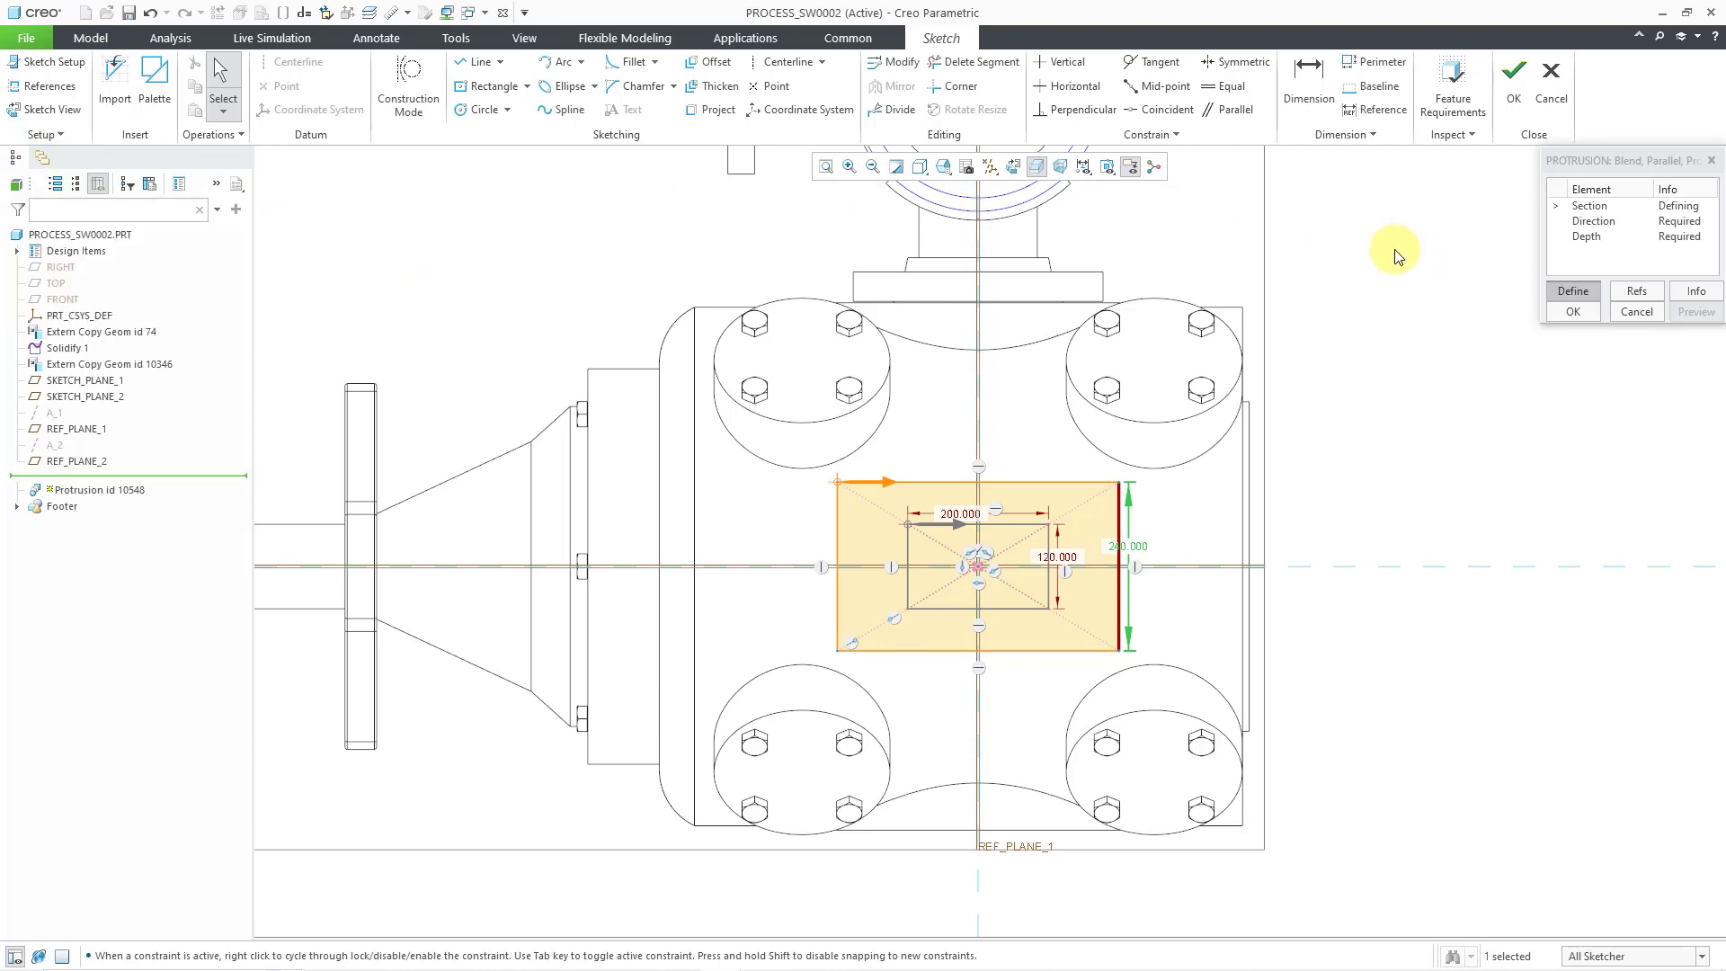
Accept the sketch containing both blend sections.
right_click(1368, 258)
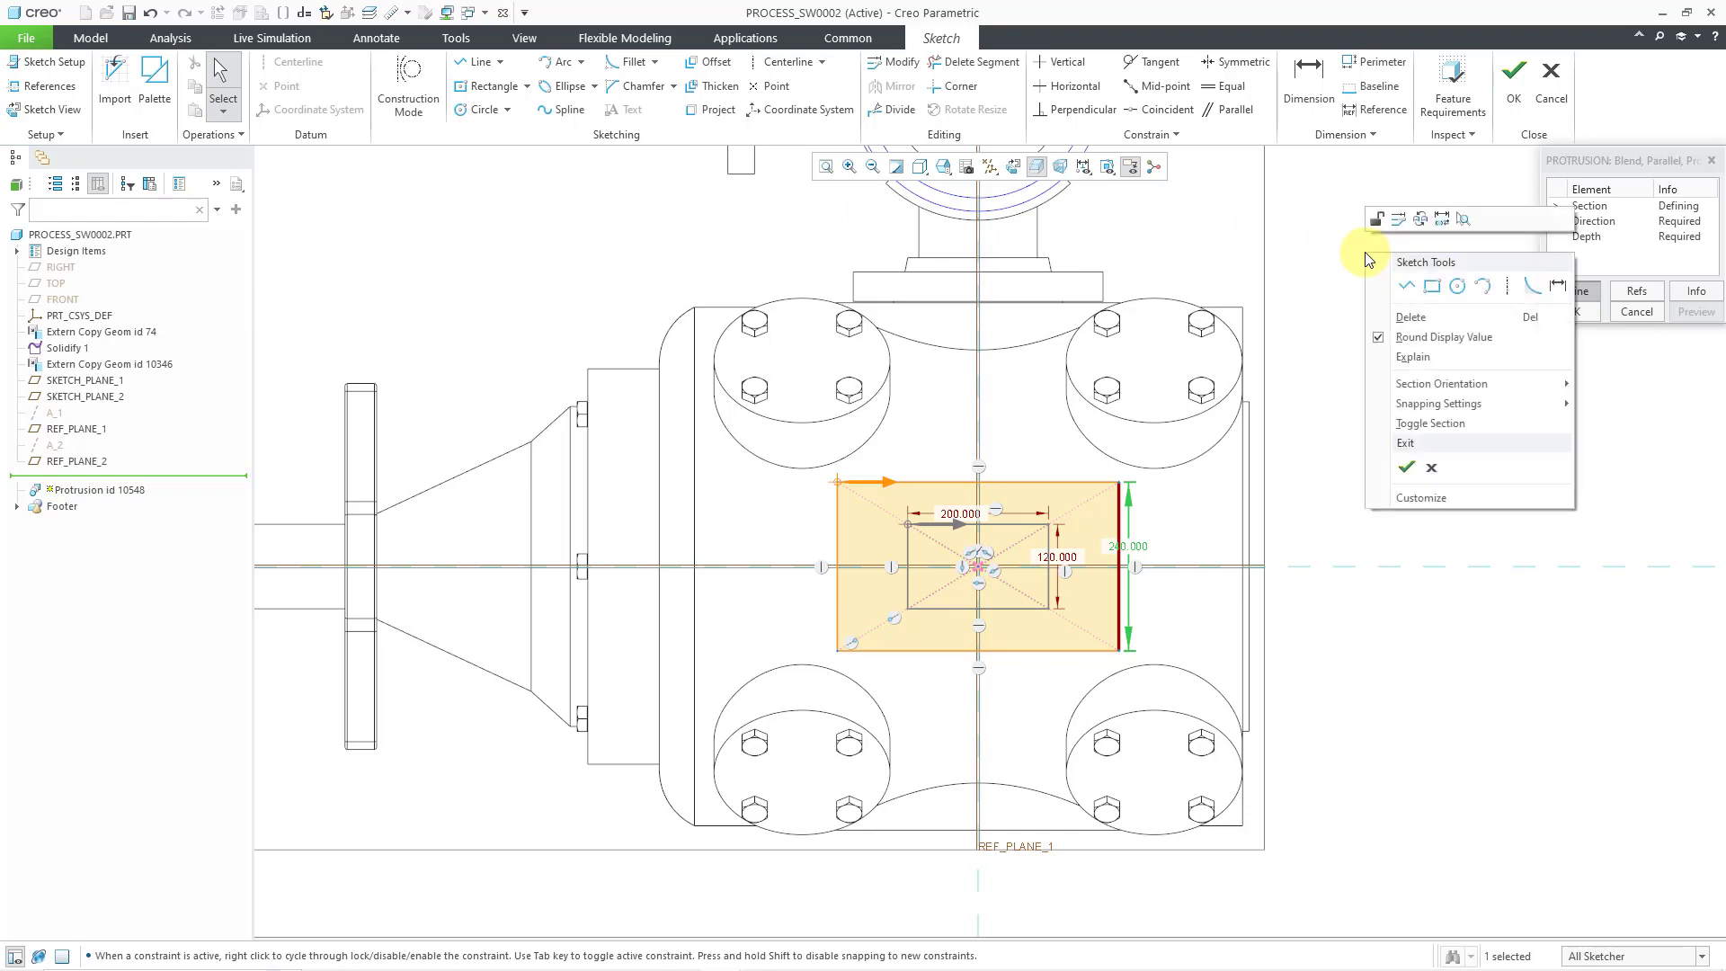
click(1407, 467)
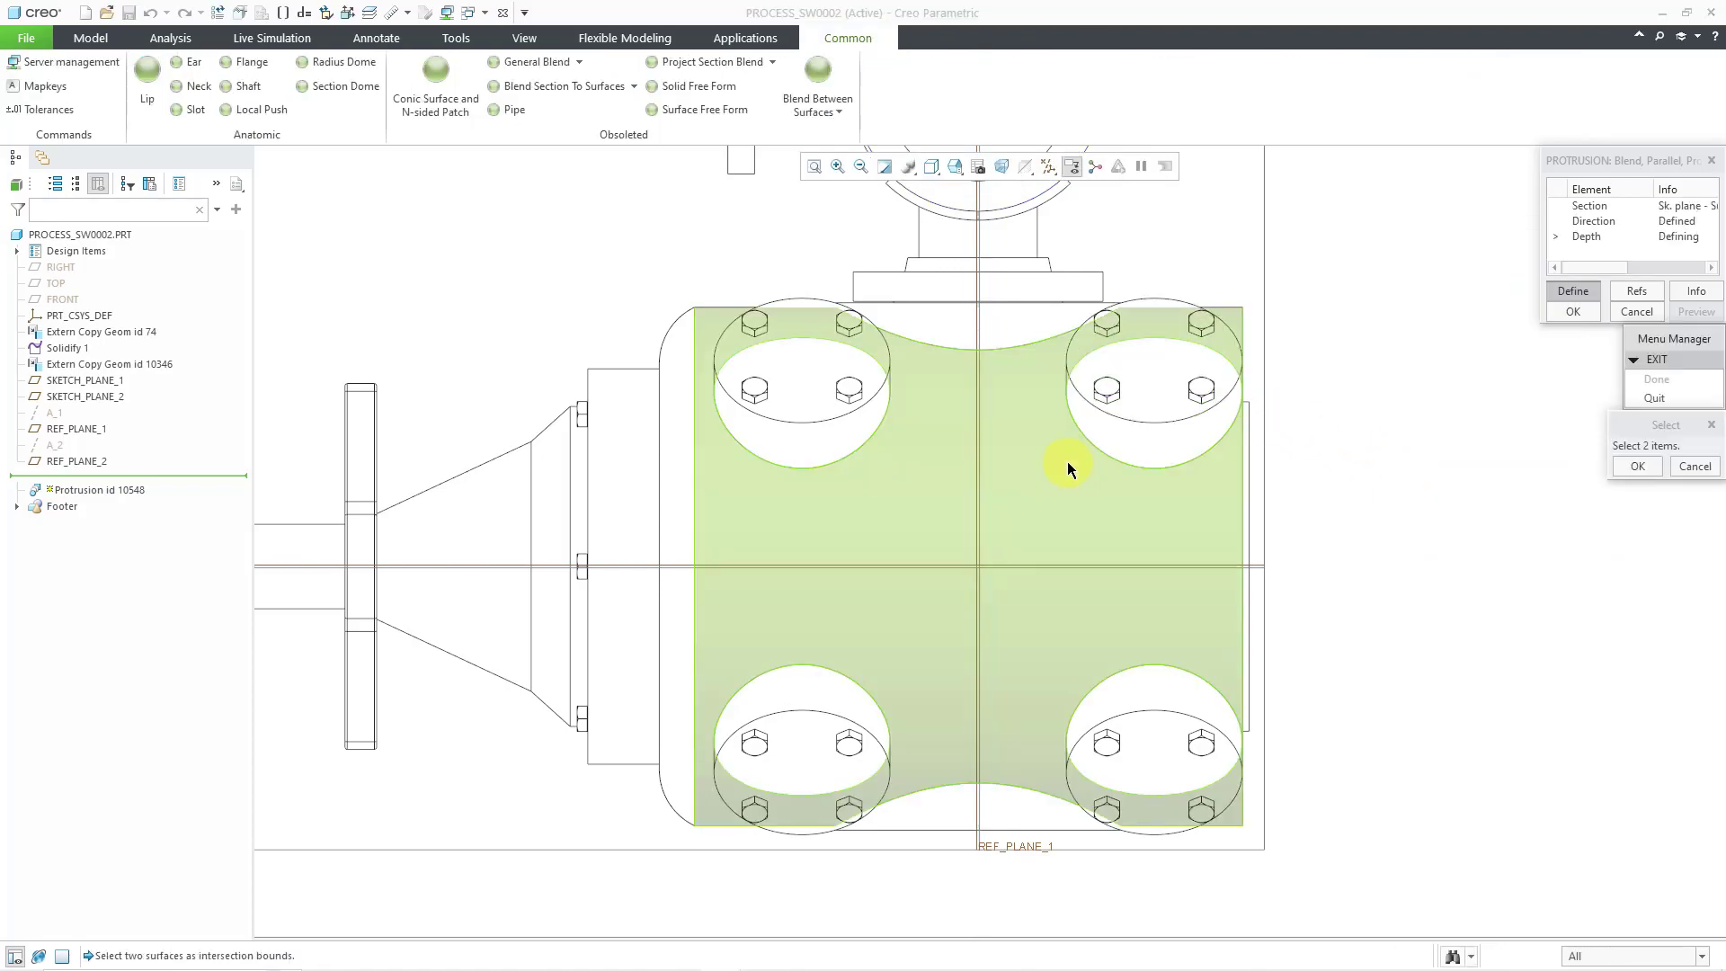
Hide the datum planes and display the model as Shading With Edges.
middle_drag(1052, 455, 1358, 539)
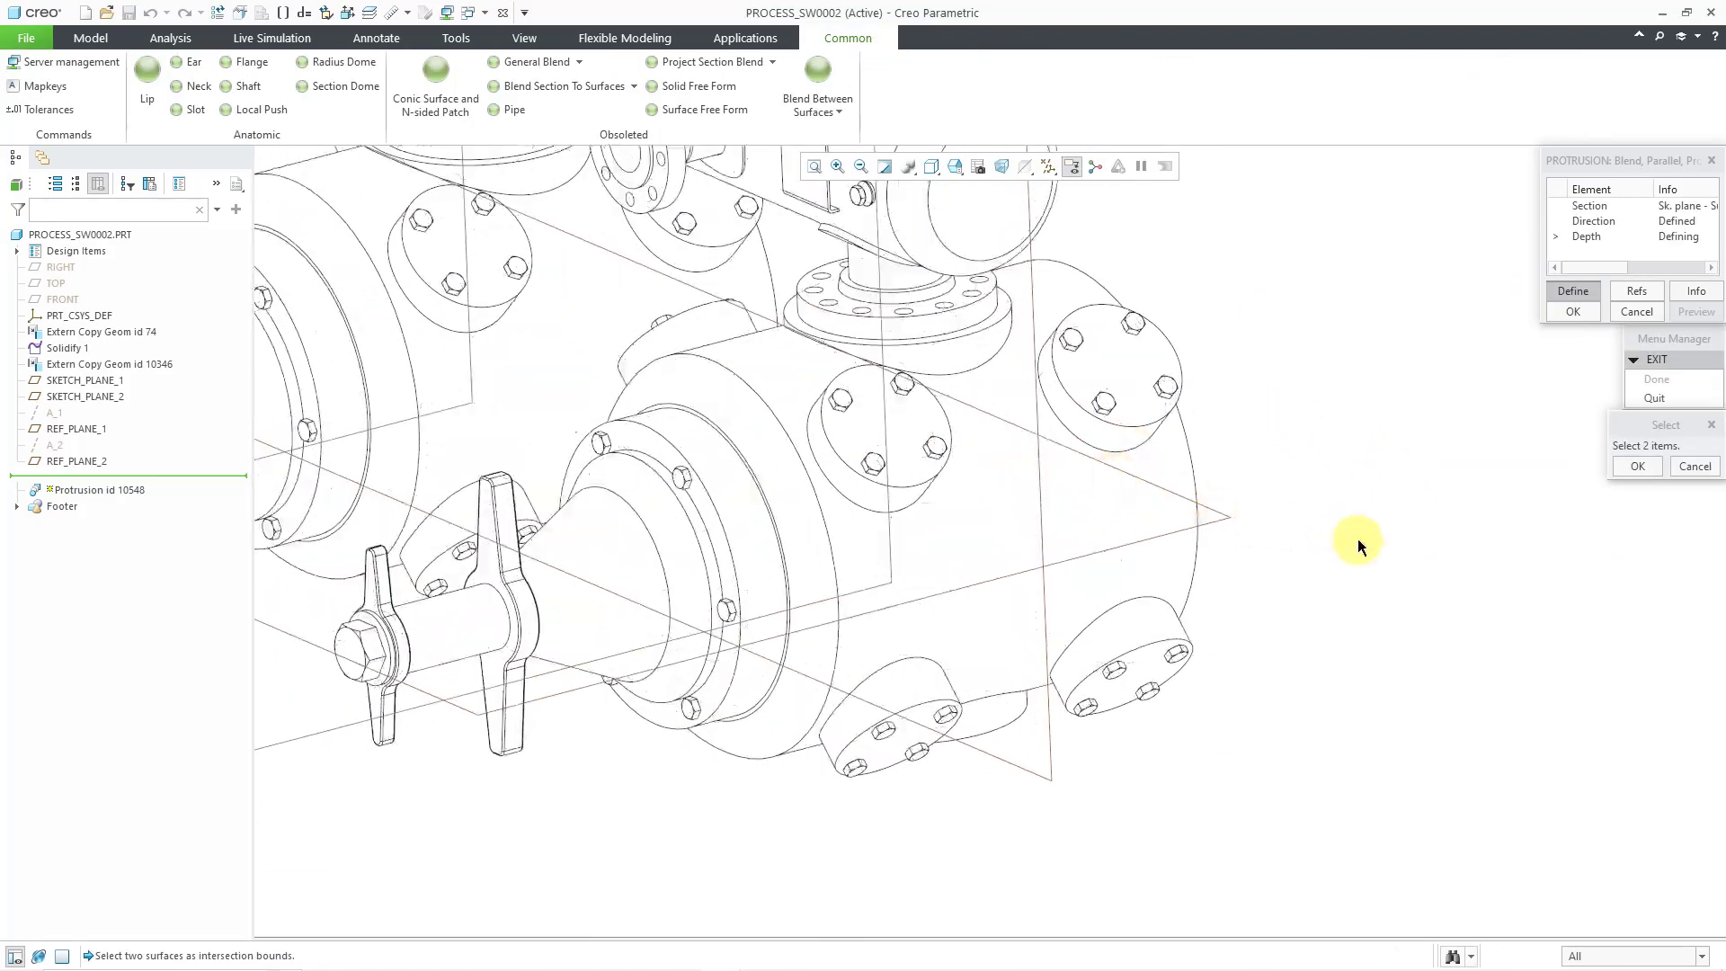
scroll(1360, 539, up, 3)
click(1049, 167)
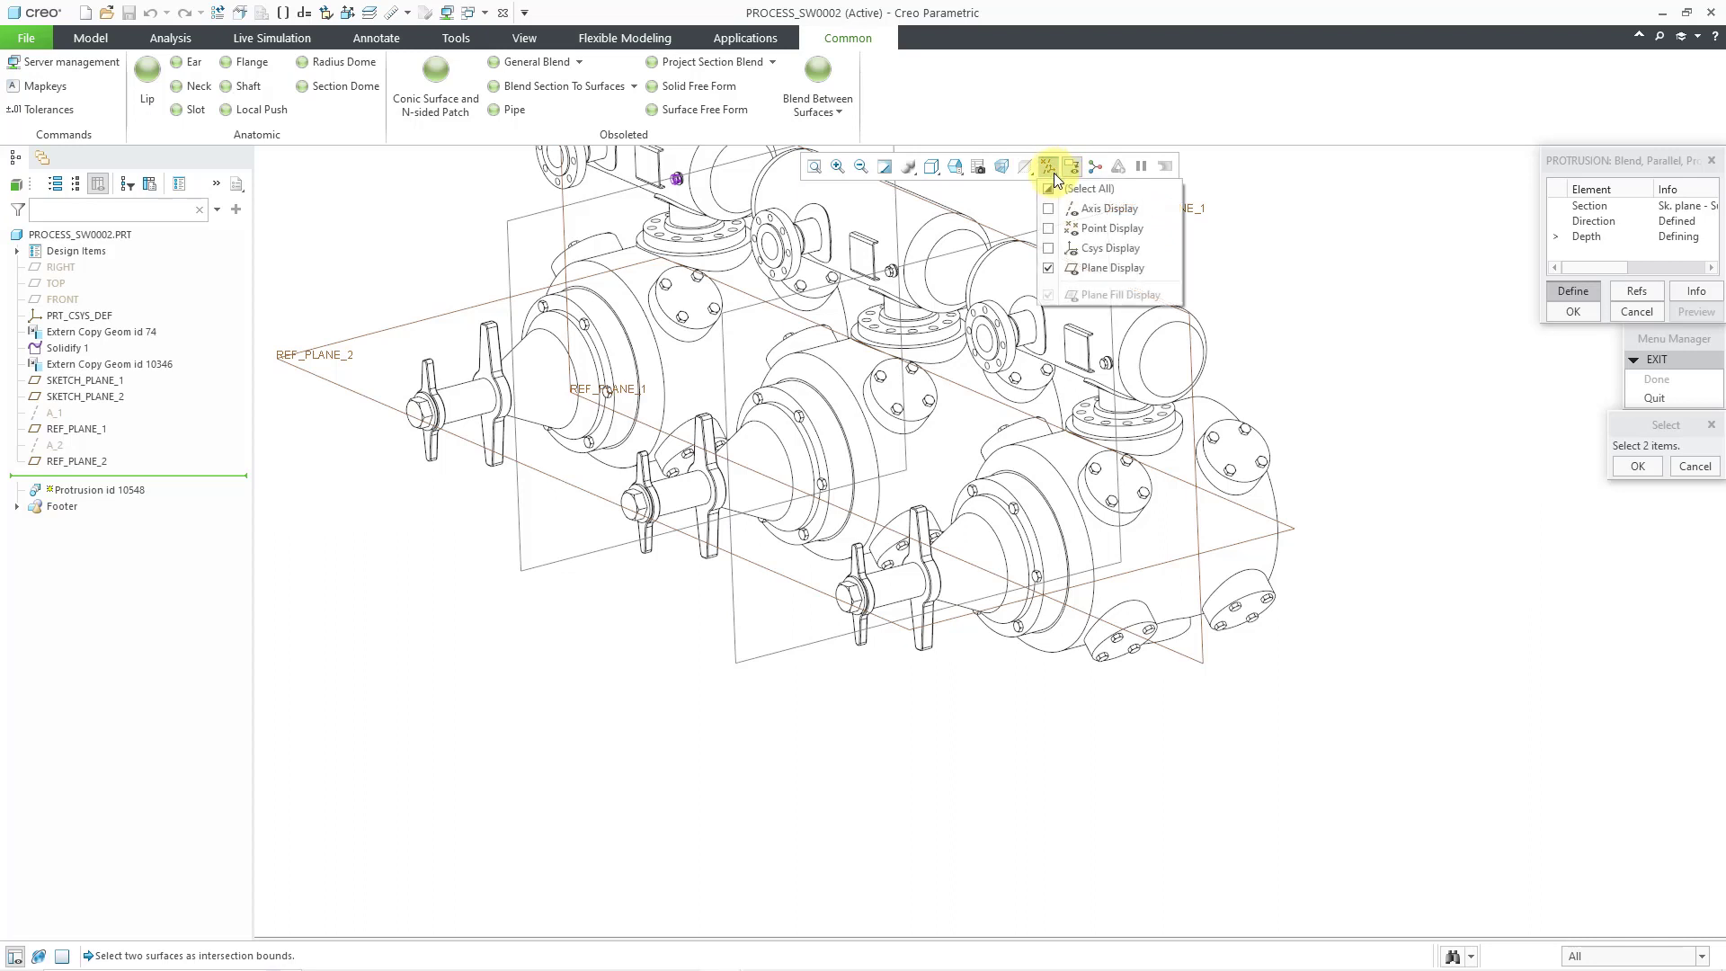
click(1099, 267)
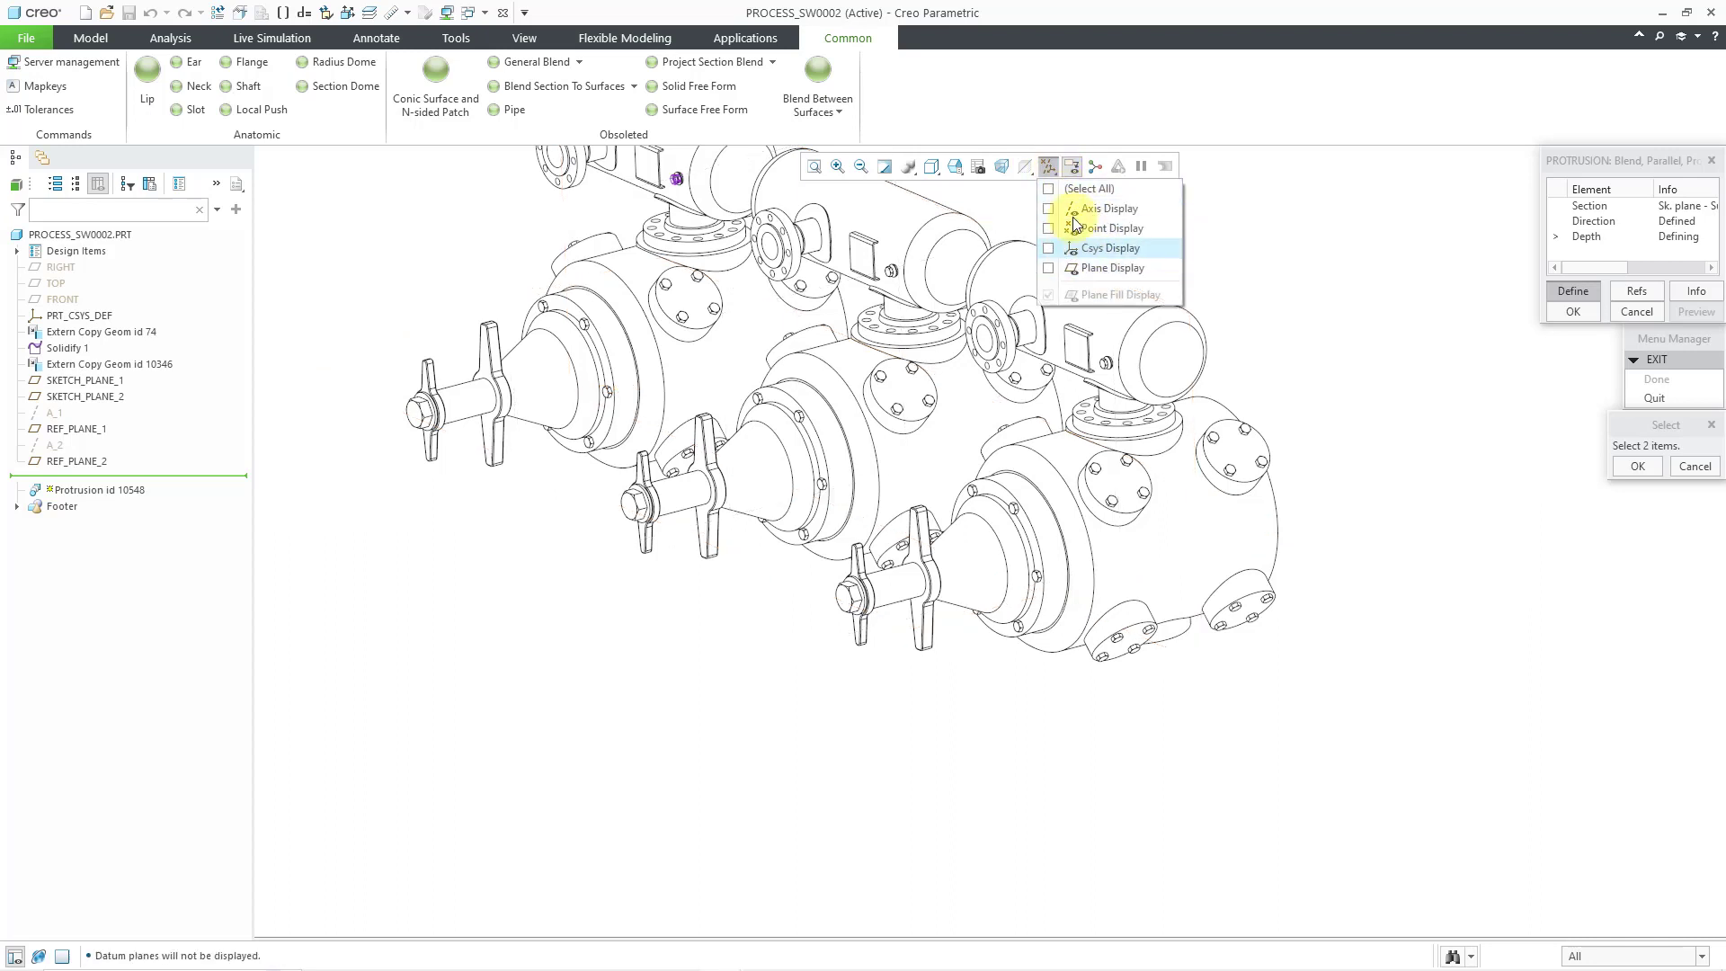
click(931, 170)
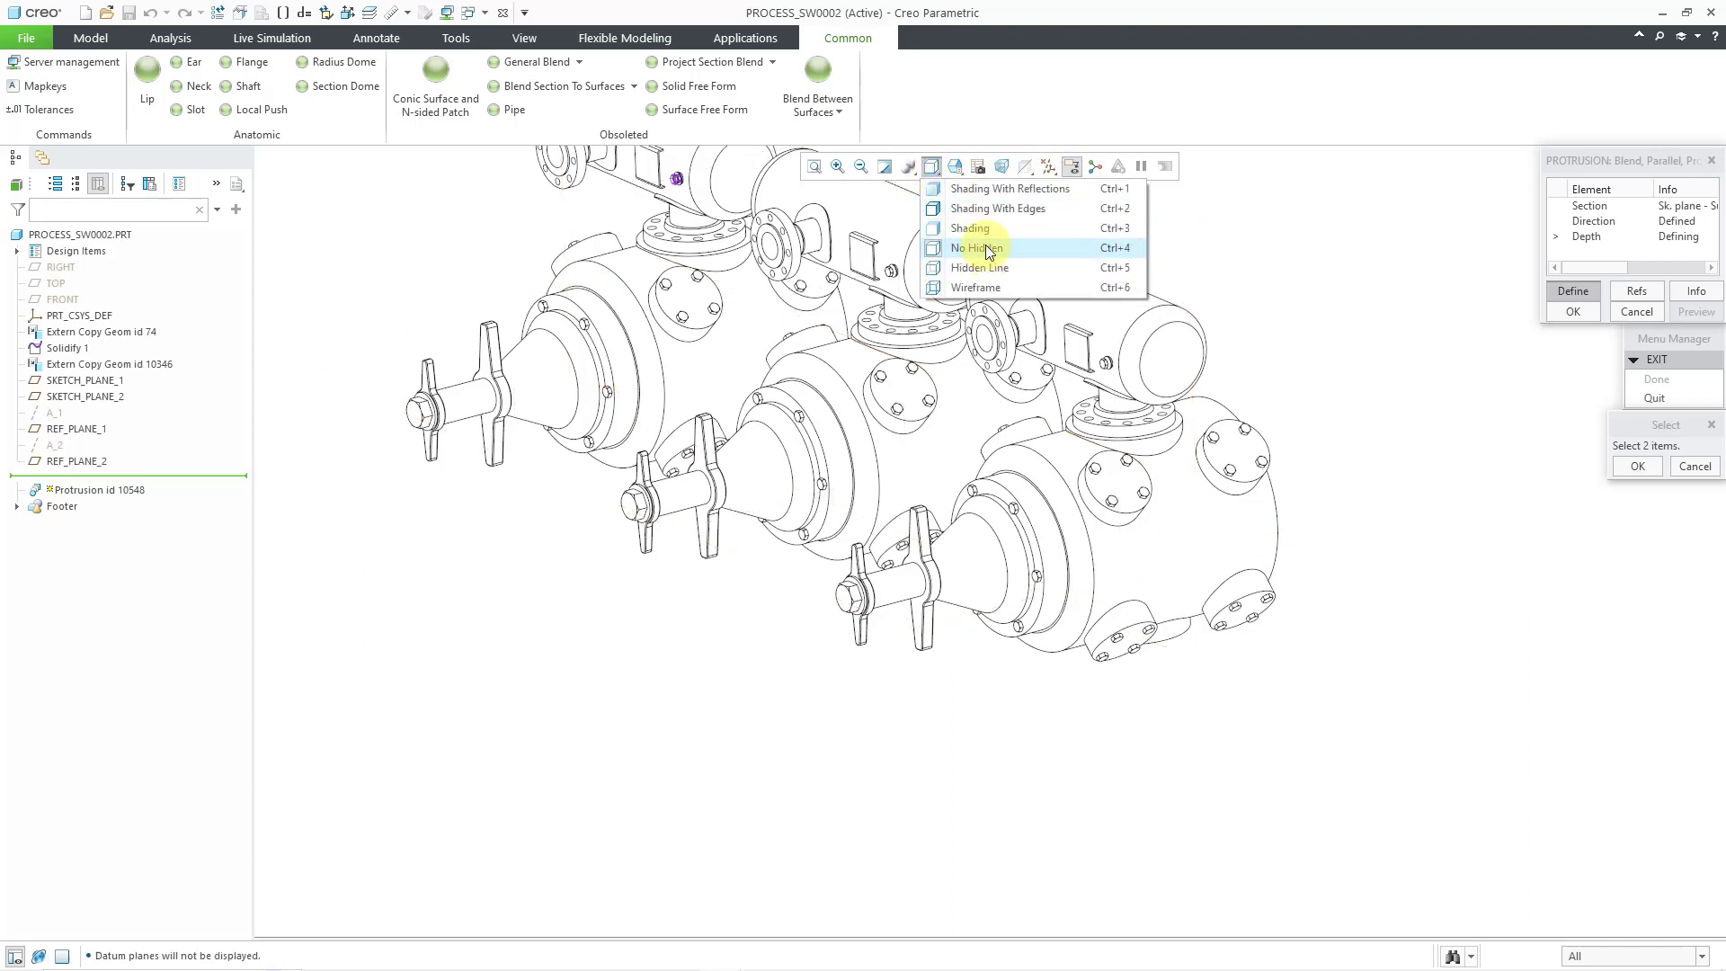
click(964, 208)
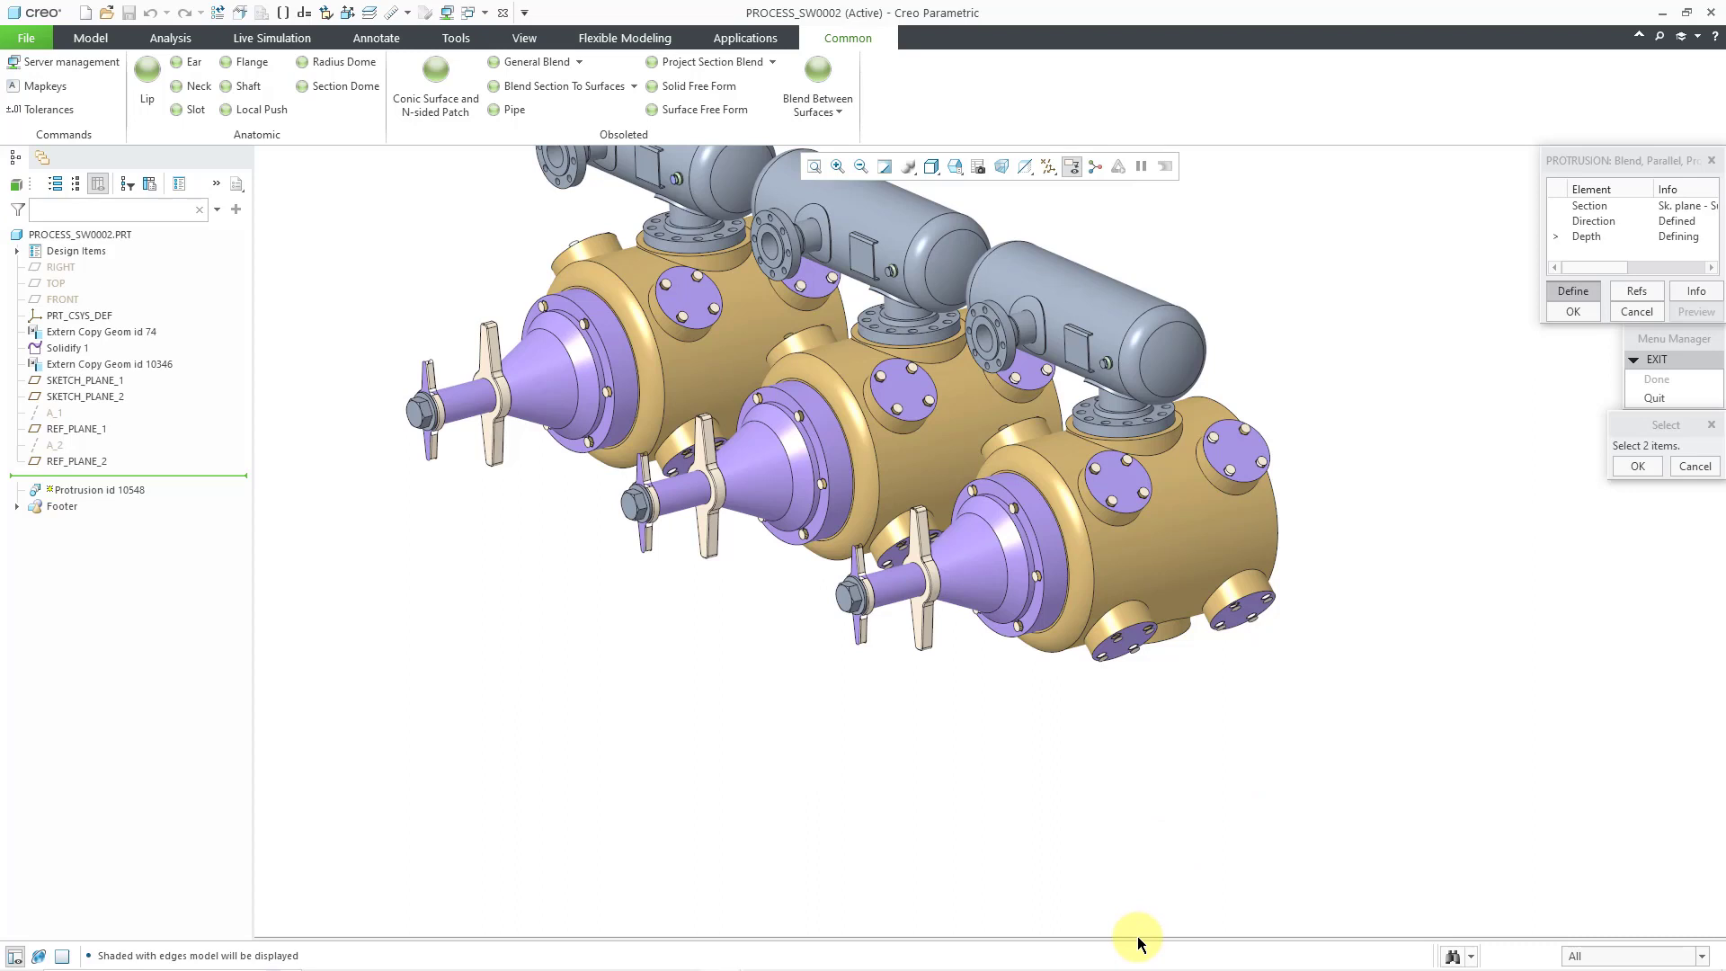
drag(1139, 943, 1129, 888)
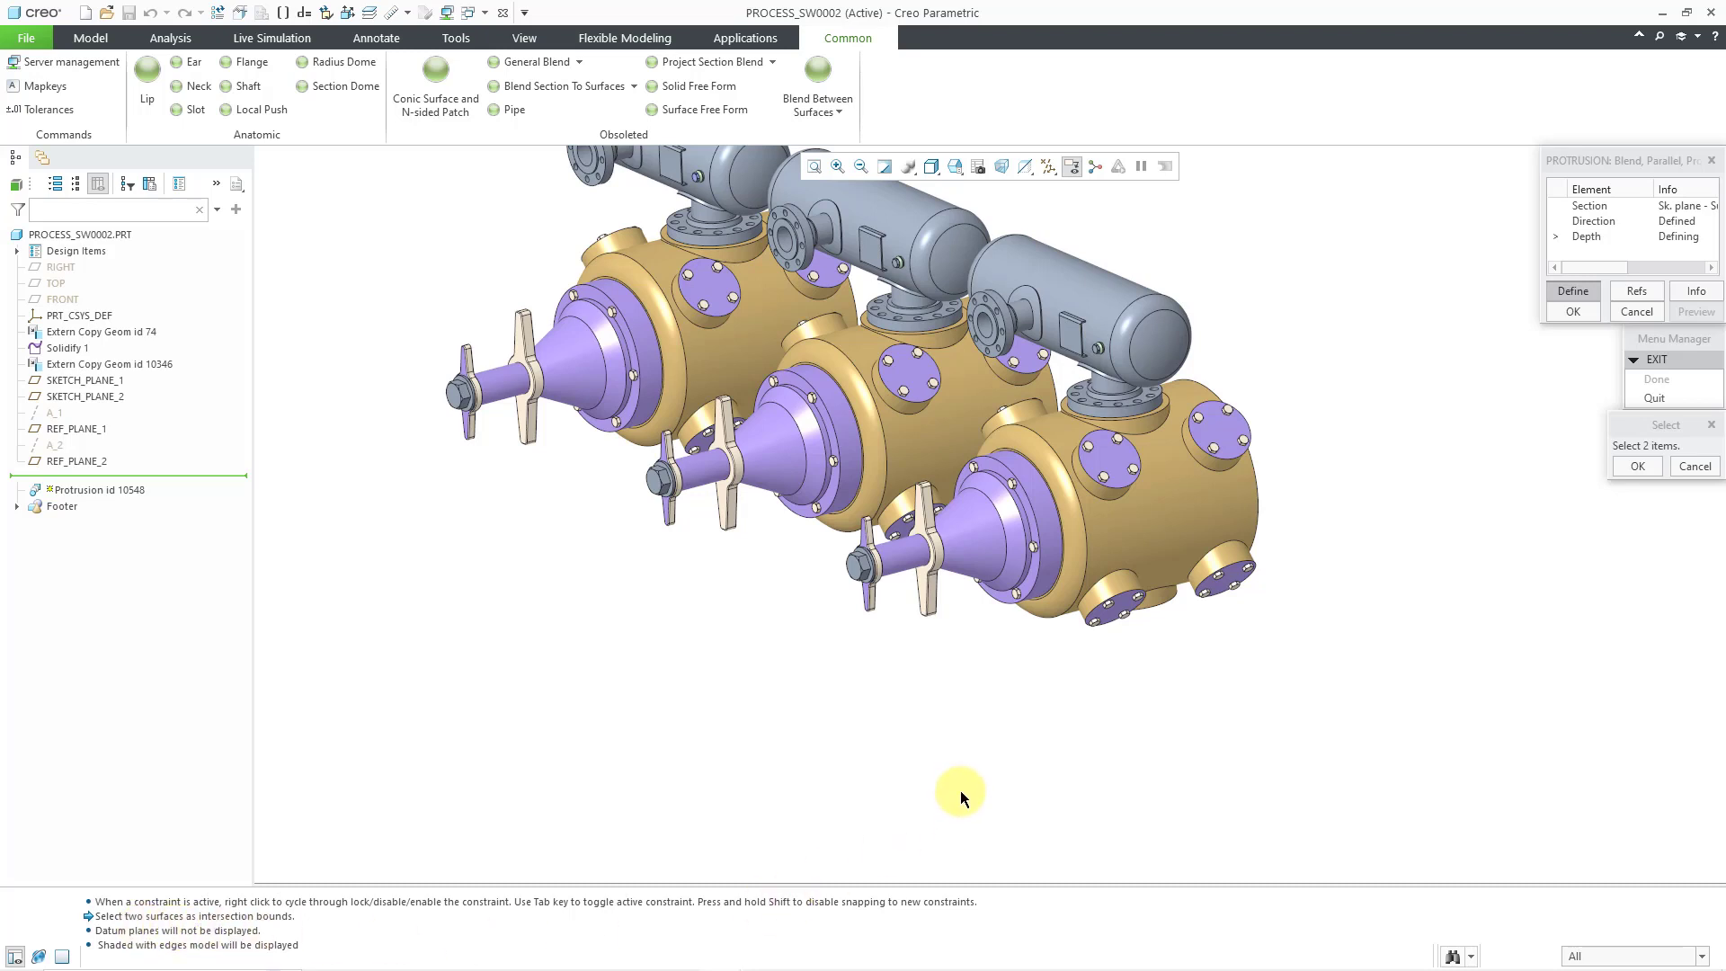
Select the facing tan shell surfaces of the middle vessel and the neighbouring end vessel as the blend's intersection bounds.
click(933, 440)
mouse_move(948, 706)
middle_down()
mouse_move(1033, 691)
mouse_move(1064, 711)
middle_up()
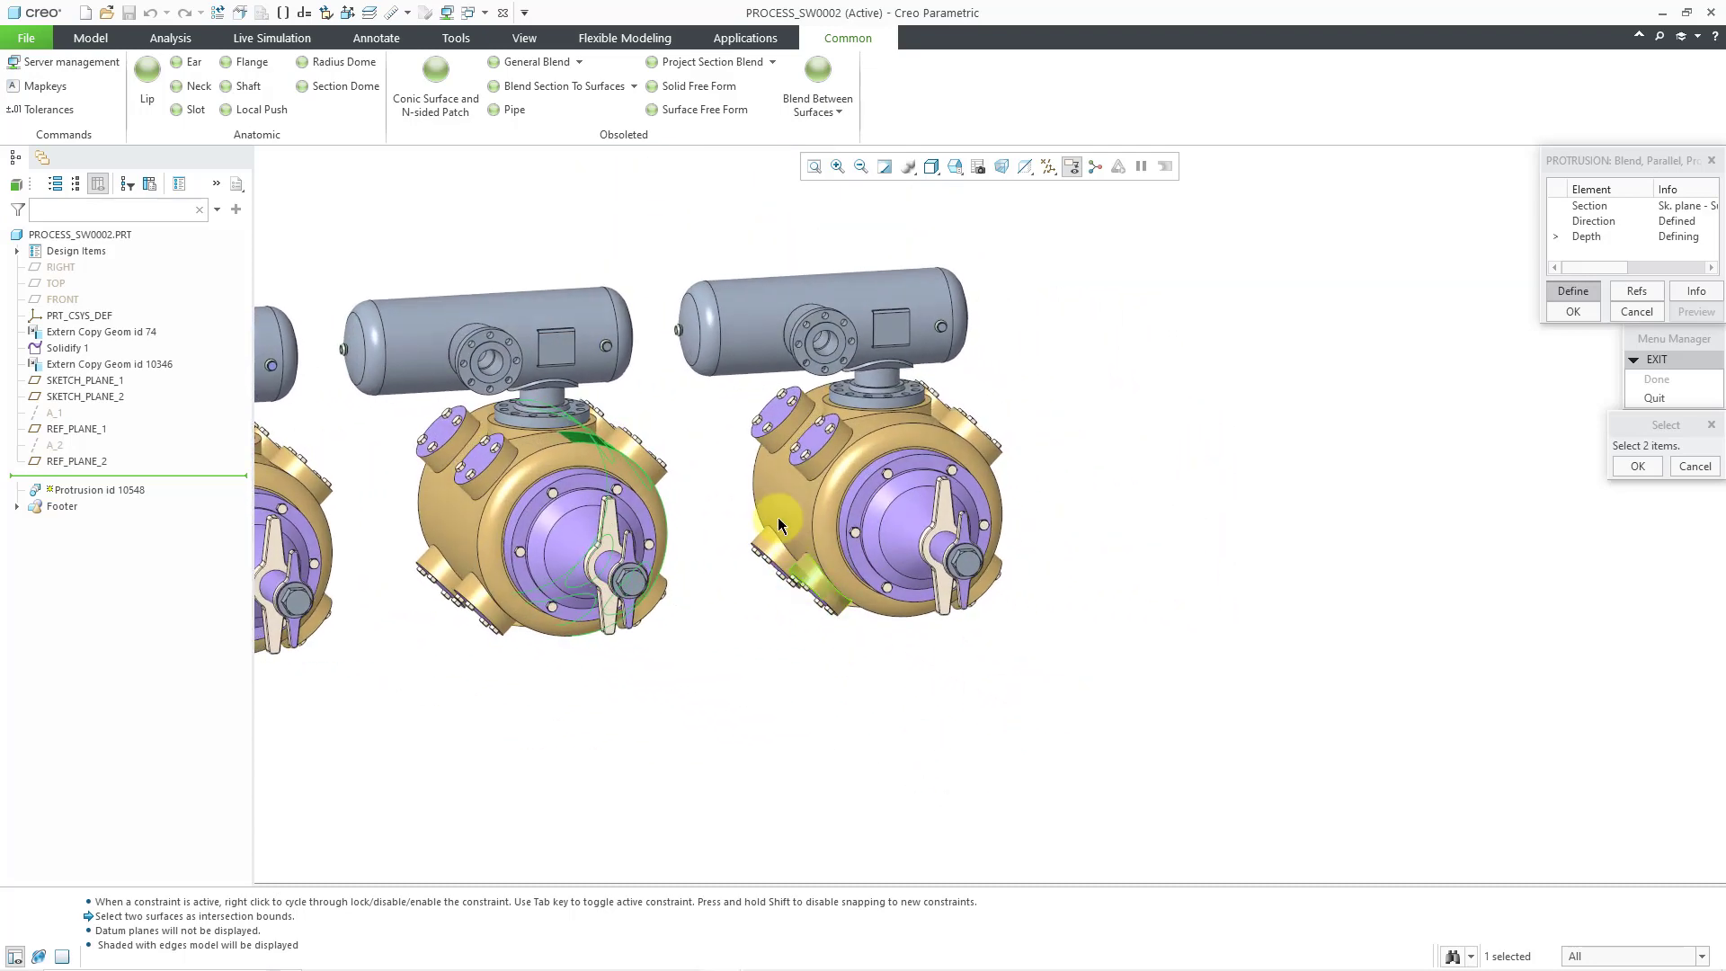
scroll(695, 479, down, 4)
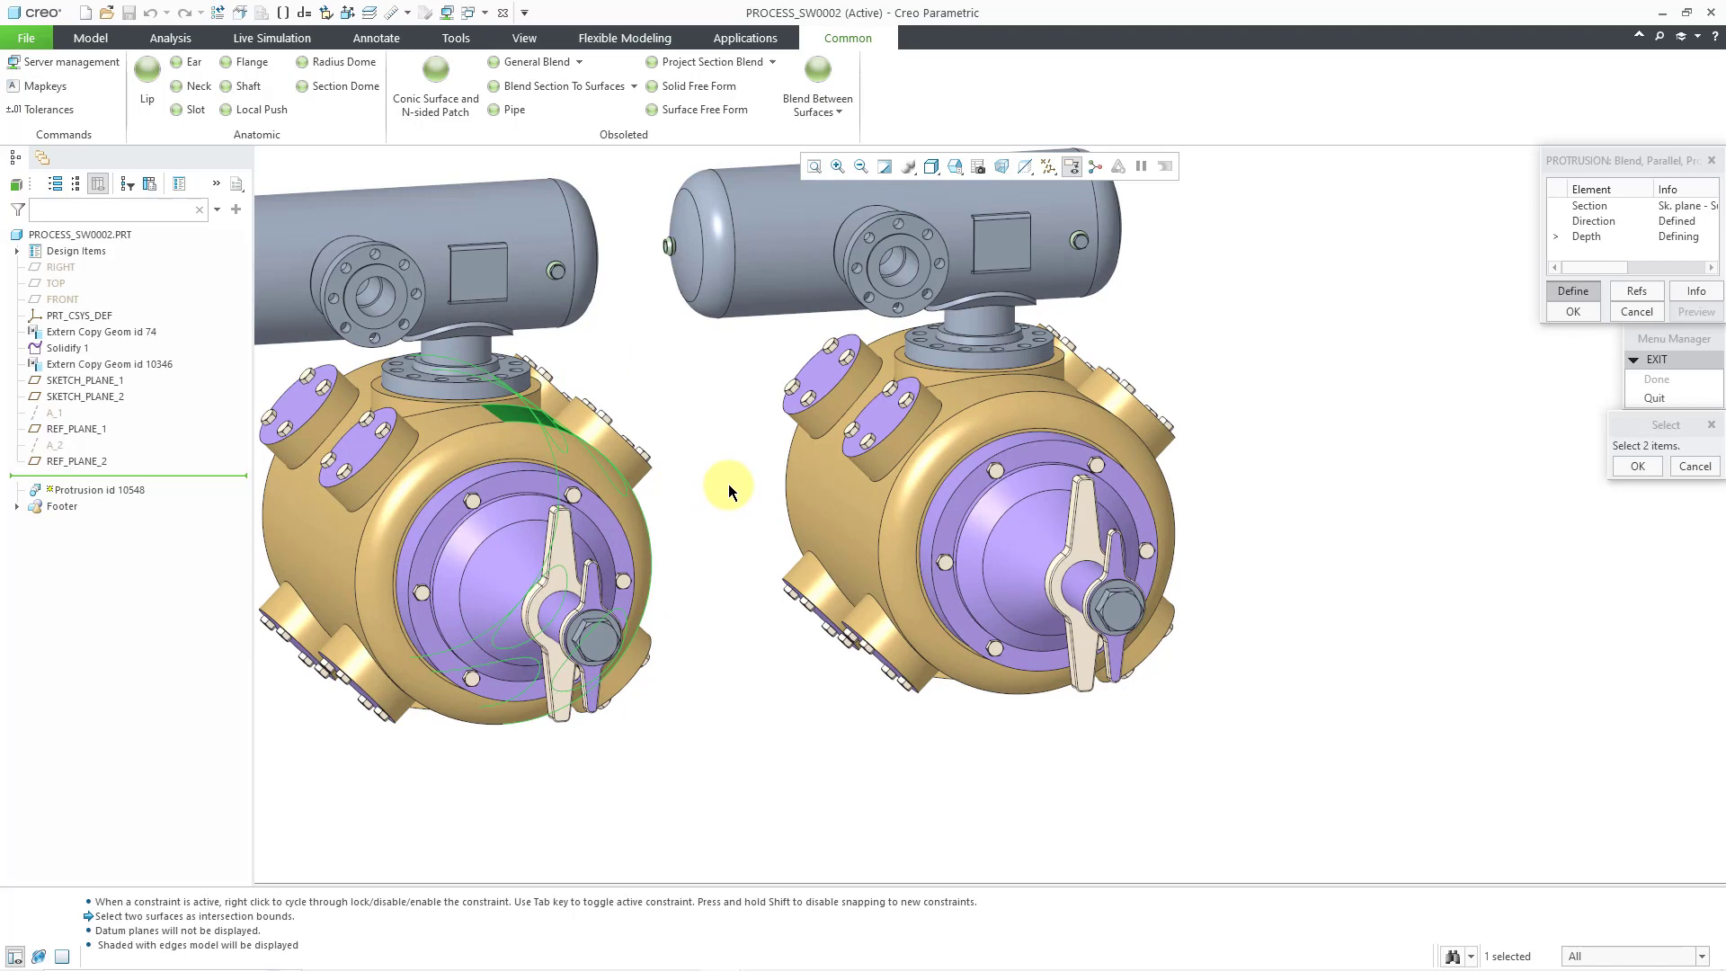
click(828, 505)
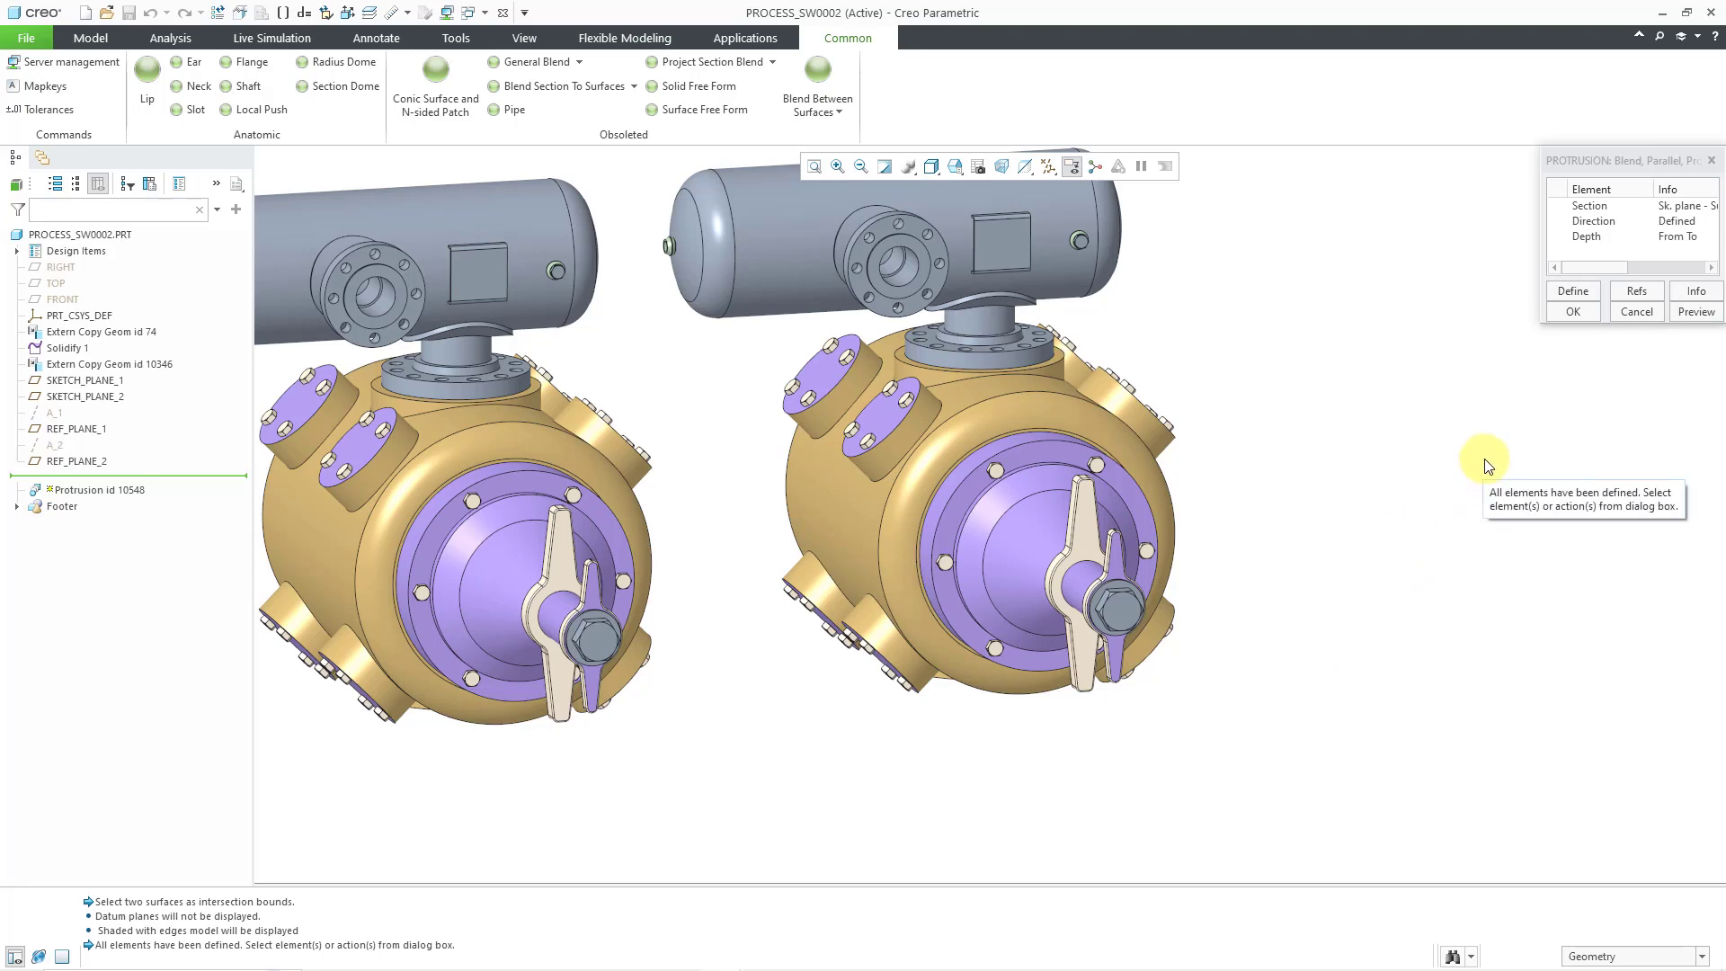
Complete the blend protrusion and view the solid connecting the two vessels.
click(1574, 312)
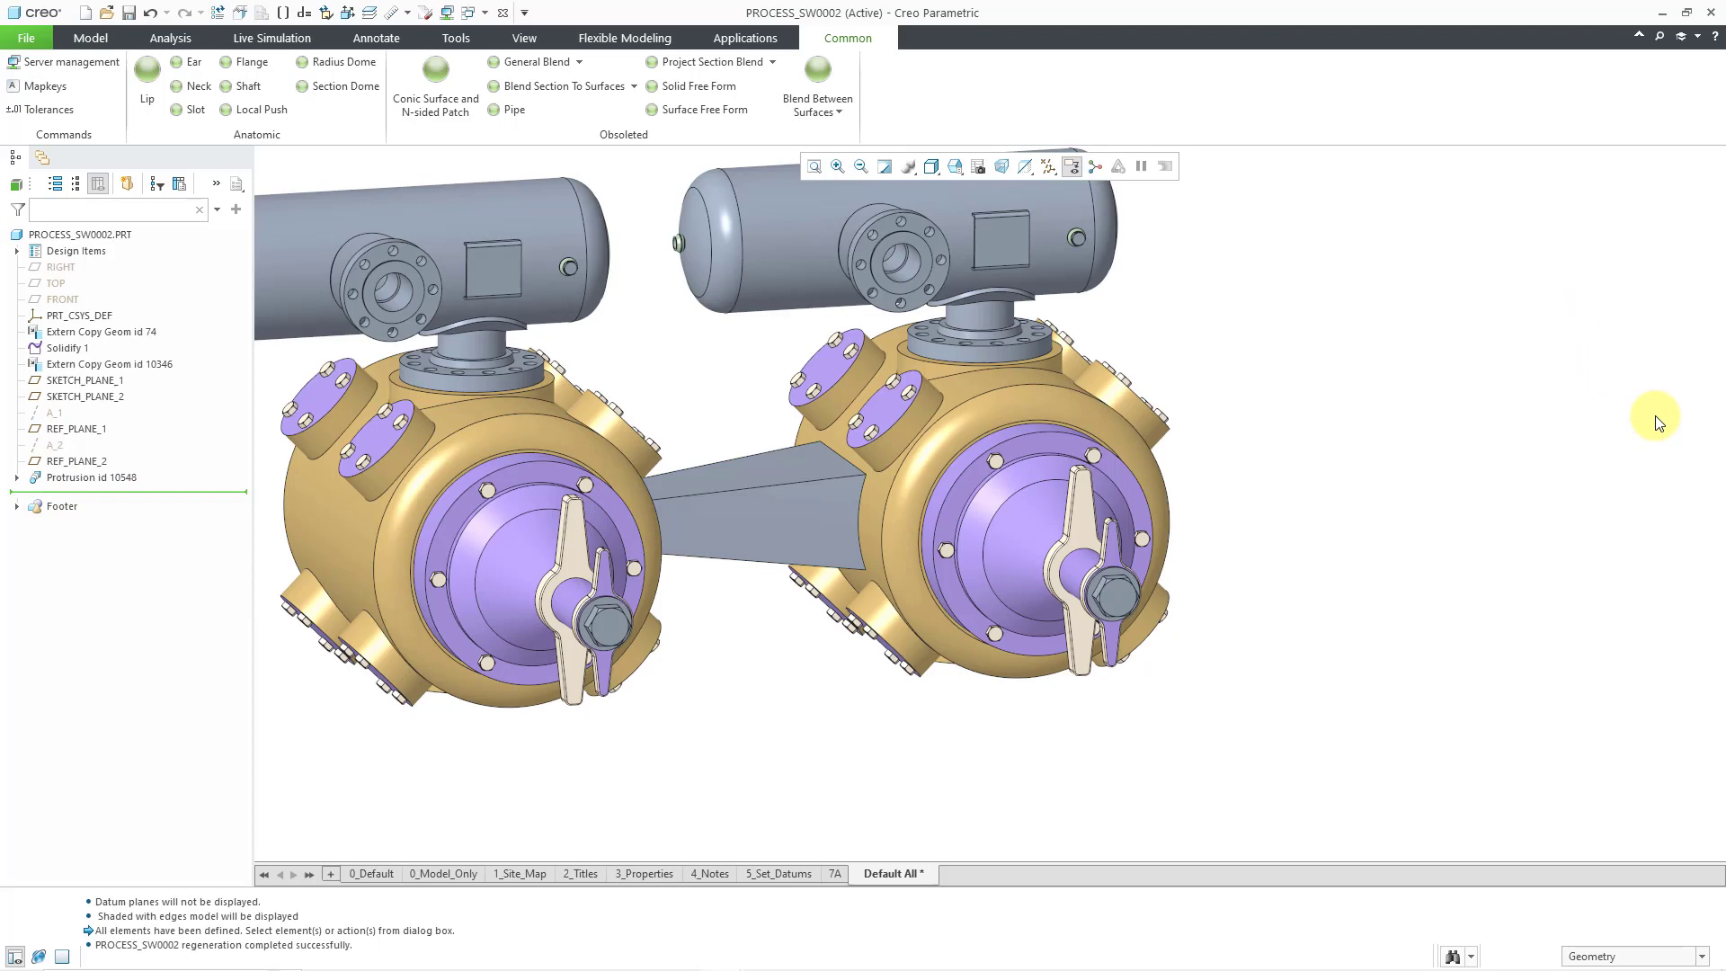
scroll(1678, 449, down, 3)
mouse_move(1124, 351)
middle_down()
mouse_move(1079, 327)
mouse_move(1056, 364)
middle_up()
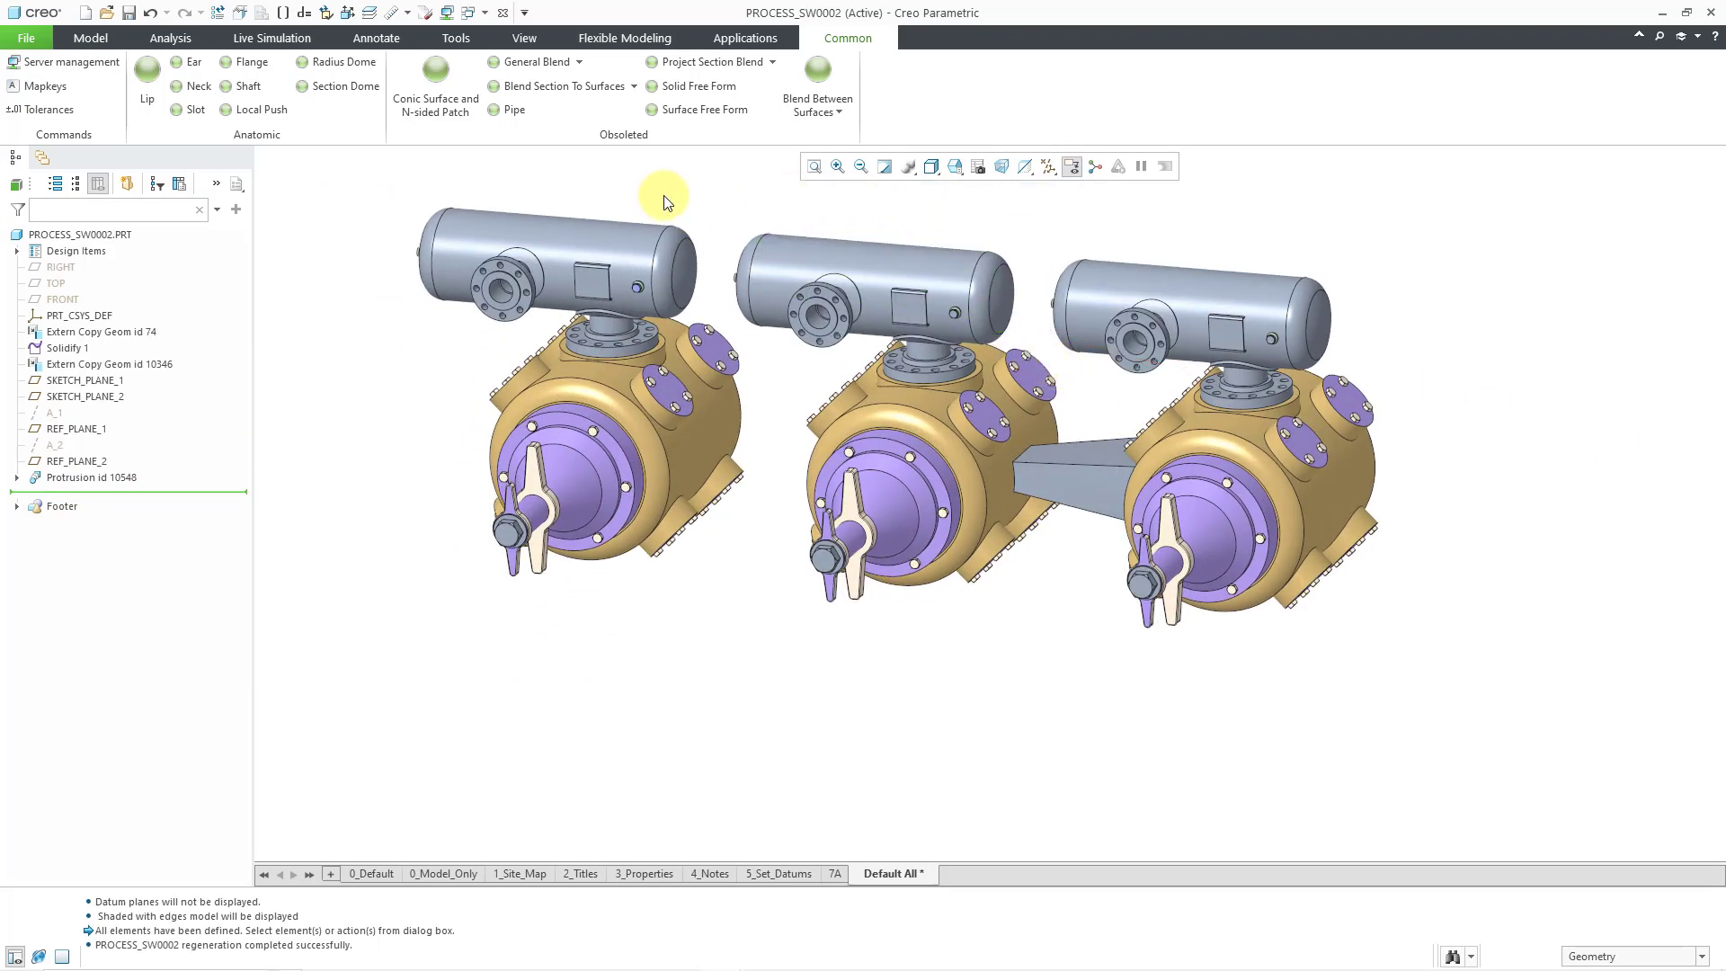
Start a thin Project Section Blend on SKETCH_PLANE_2 with the default viewing direction and REF_PLANE_2 as the top reference, displaying the datum planes.
click(773, 63)
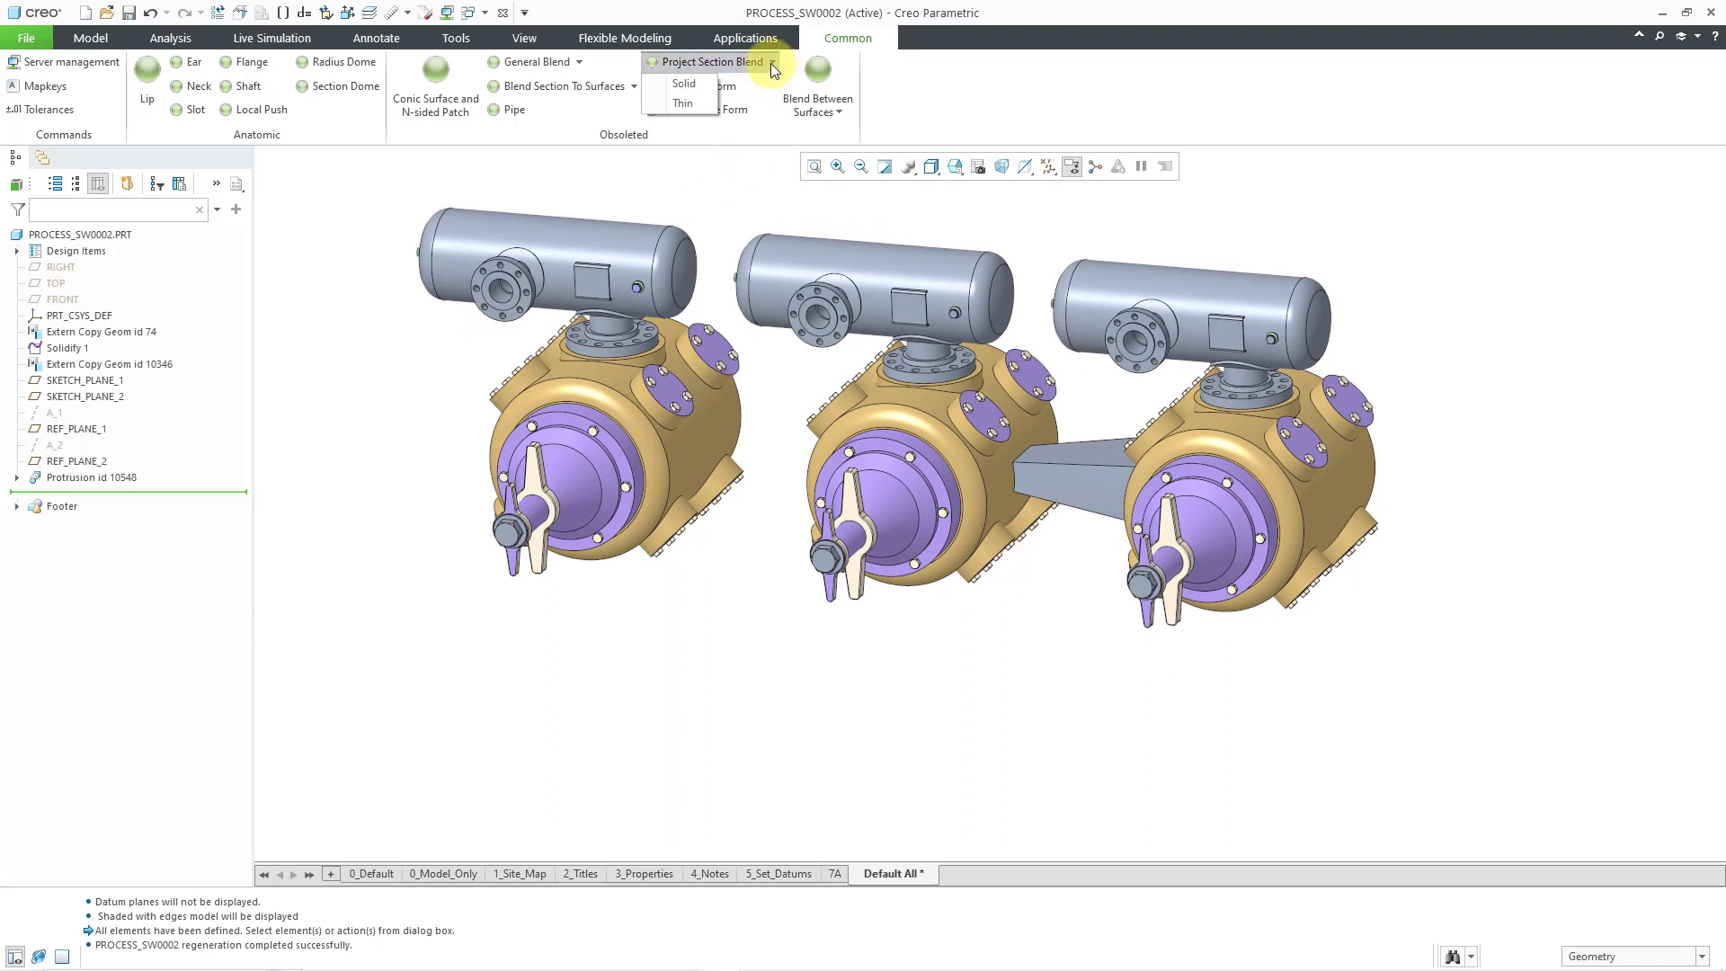
click(680, 105)
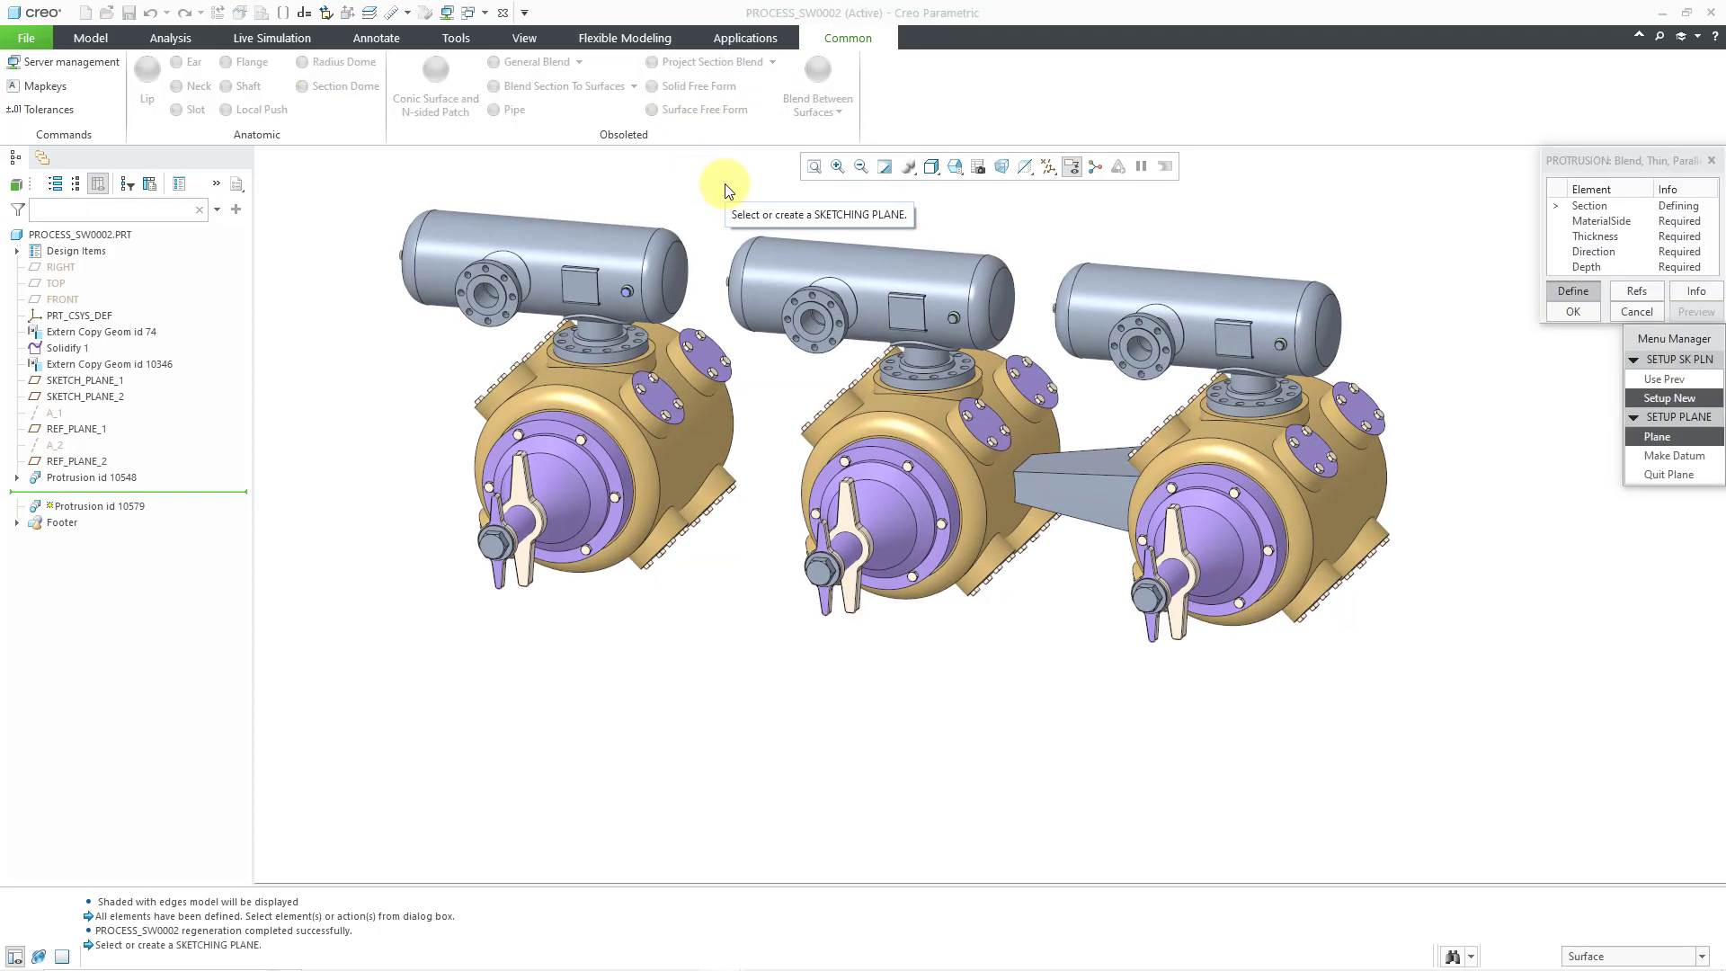
click(1051, 168)
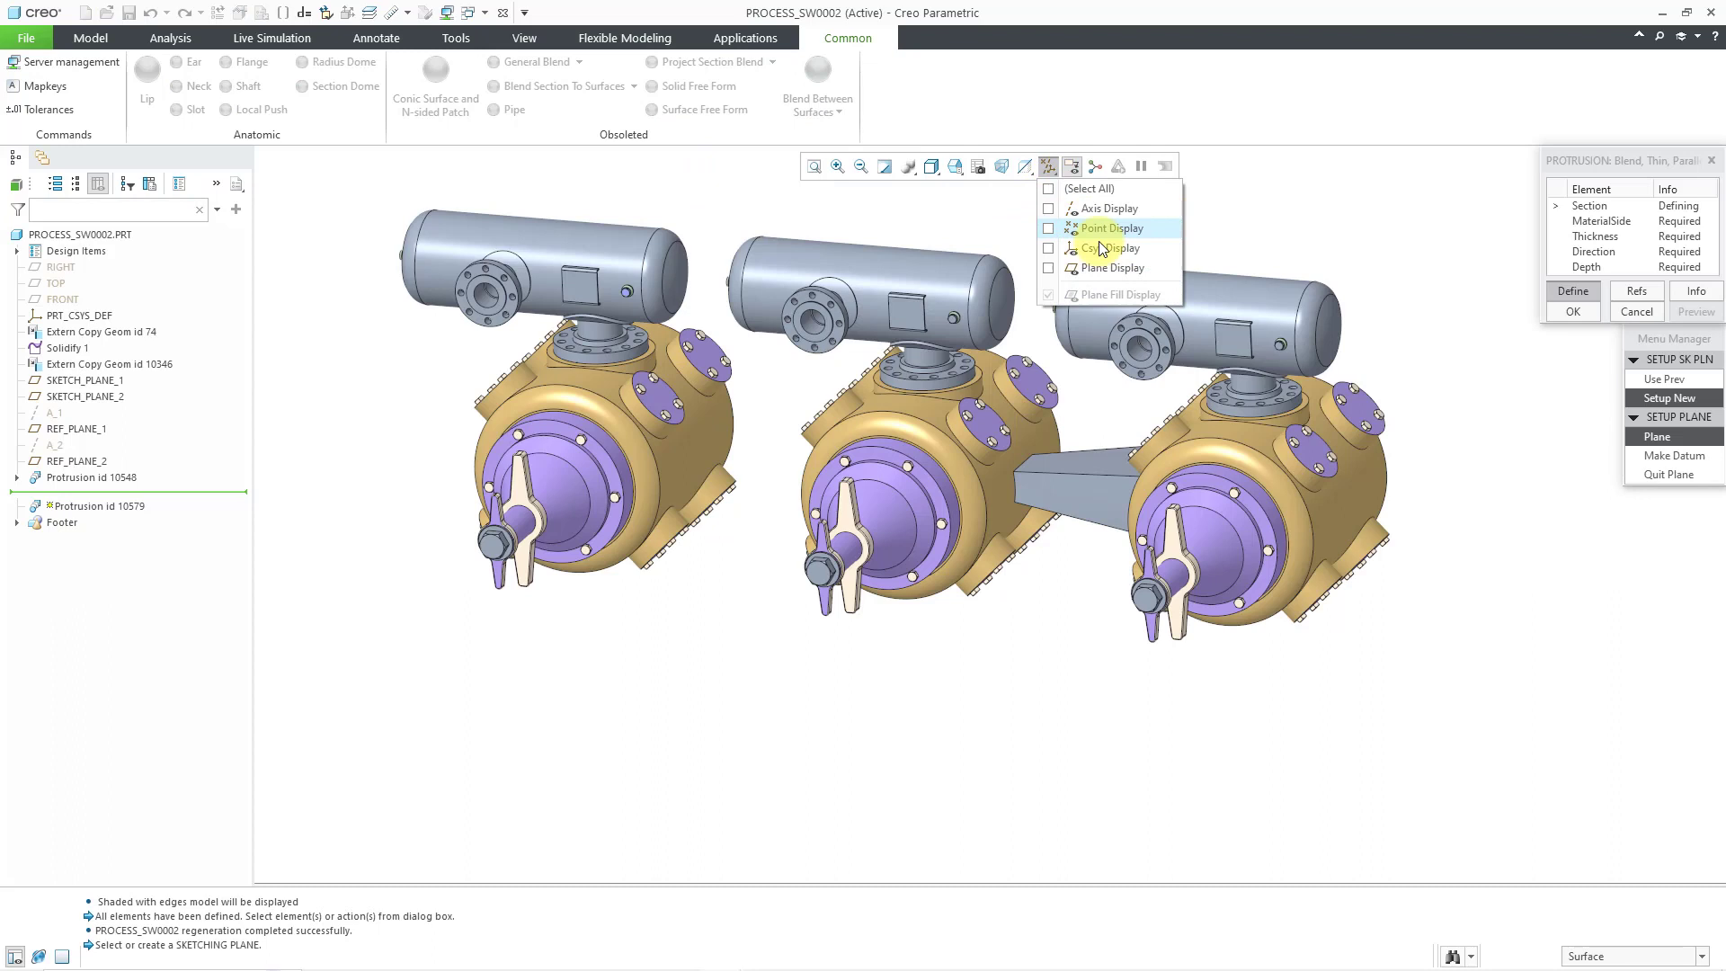
click(1113, 270)
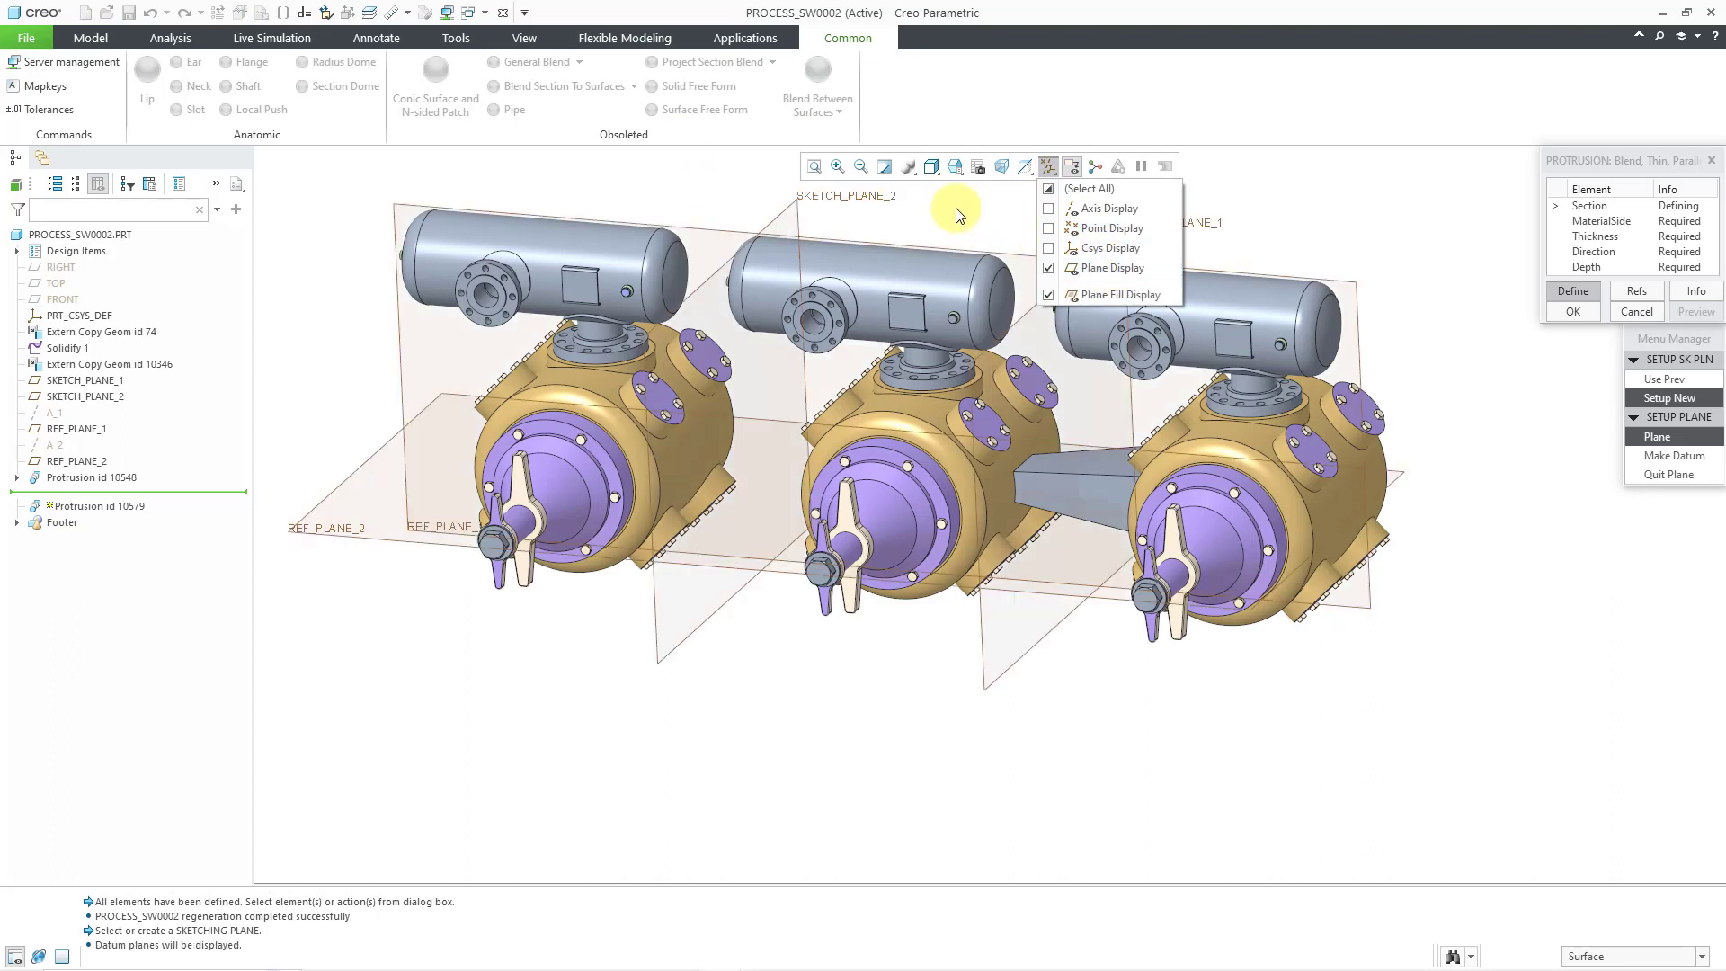
click(808, 205)
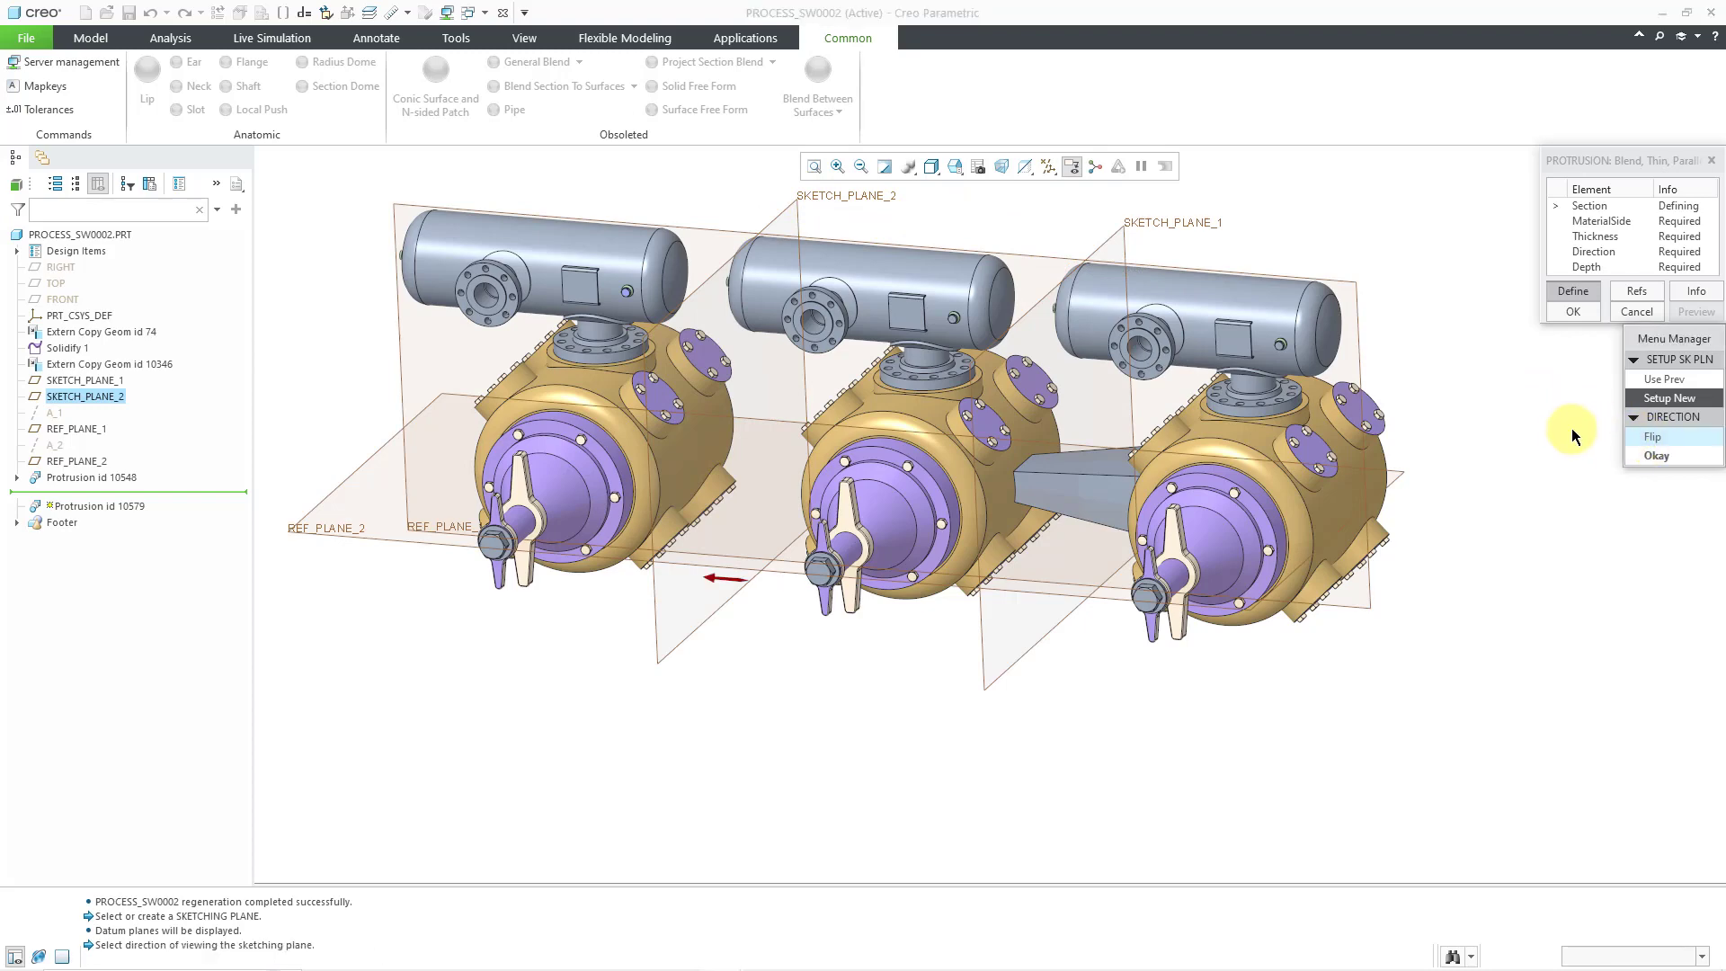
click(1654, 456)
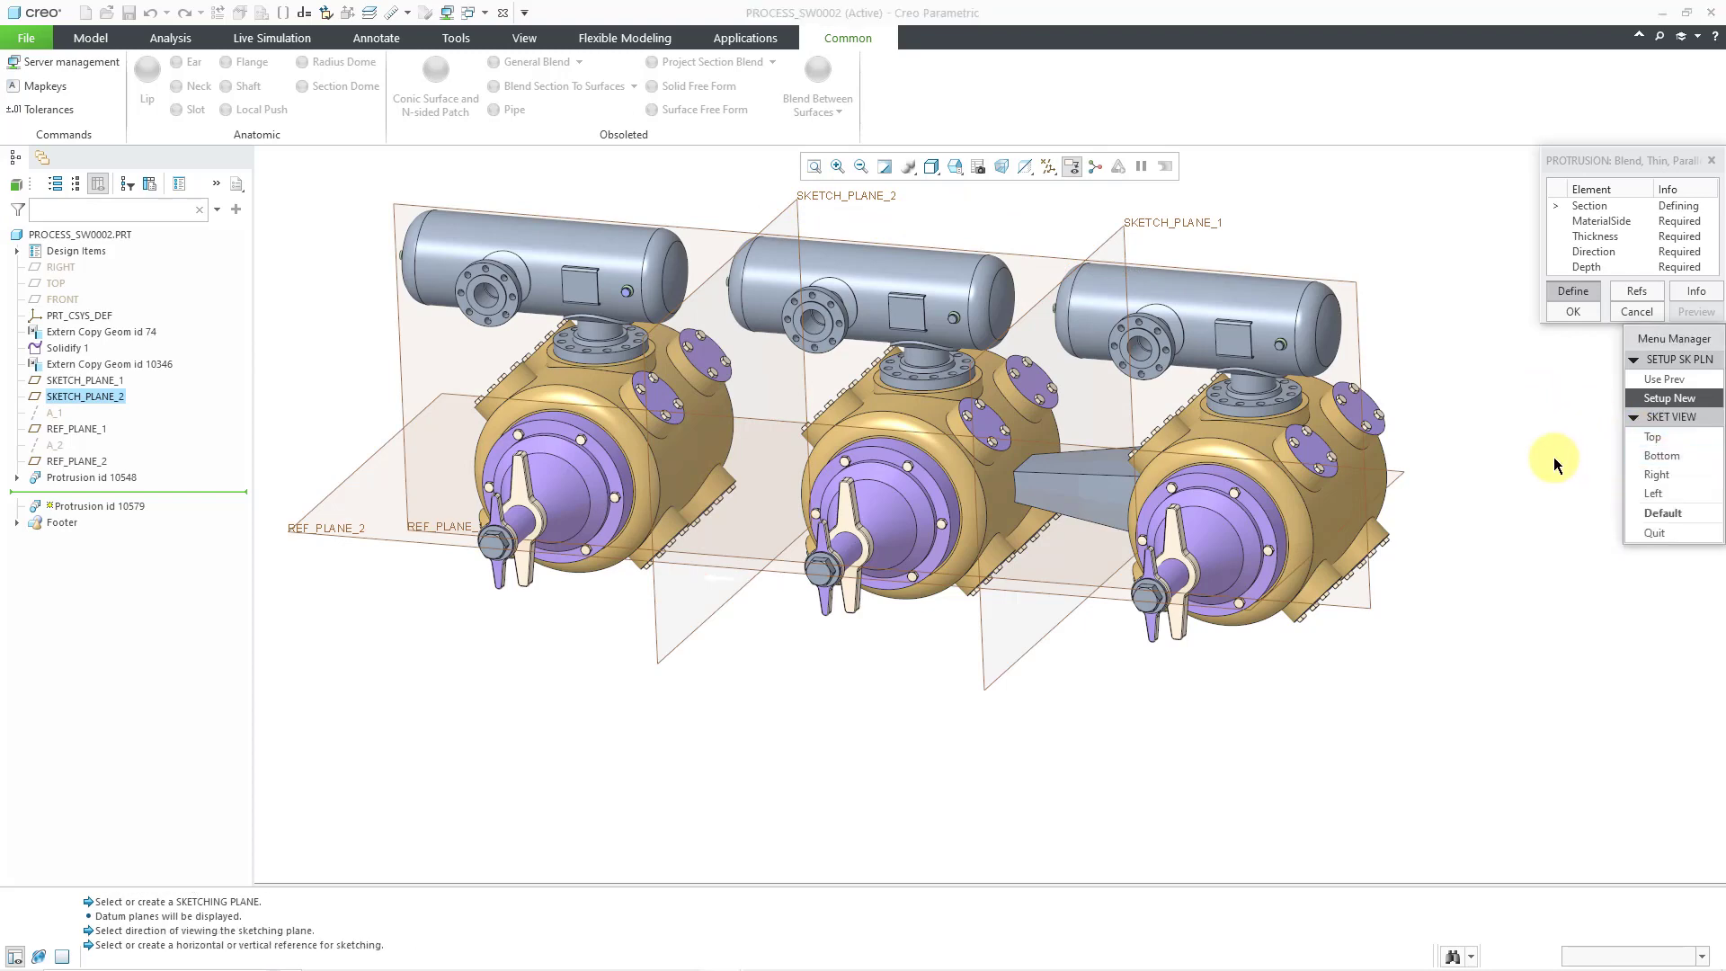
click(1655, 437)
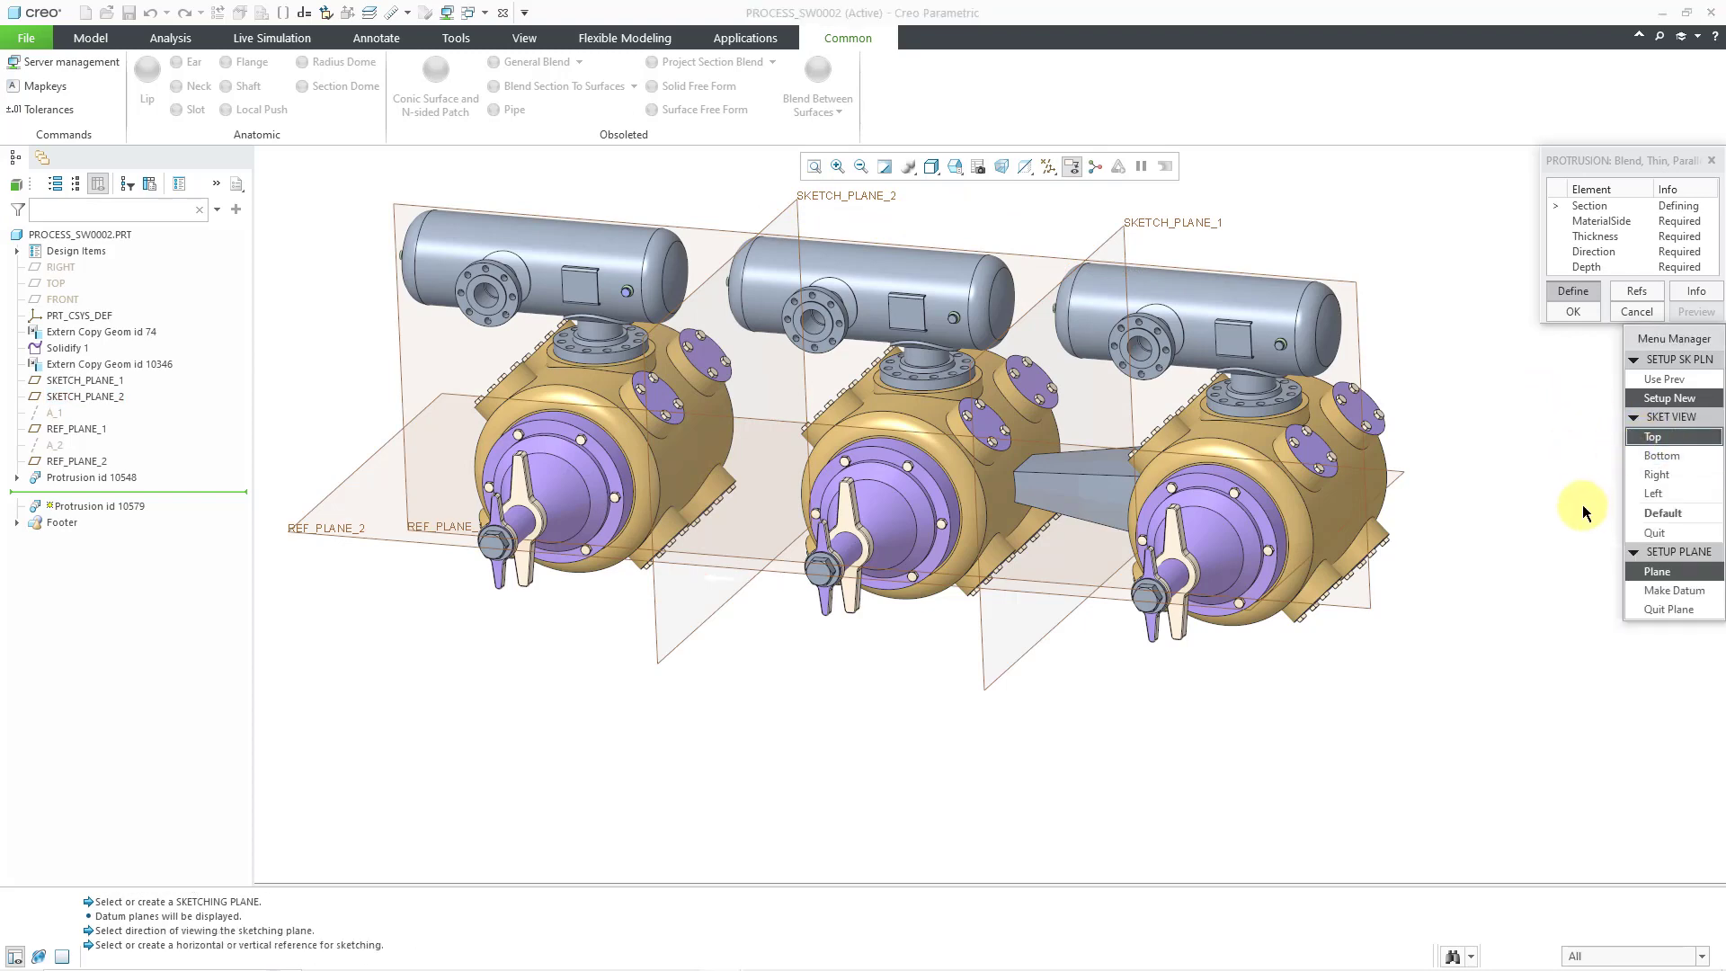
click(1402, 481)
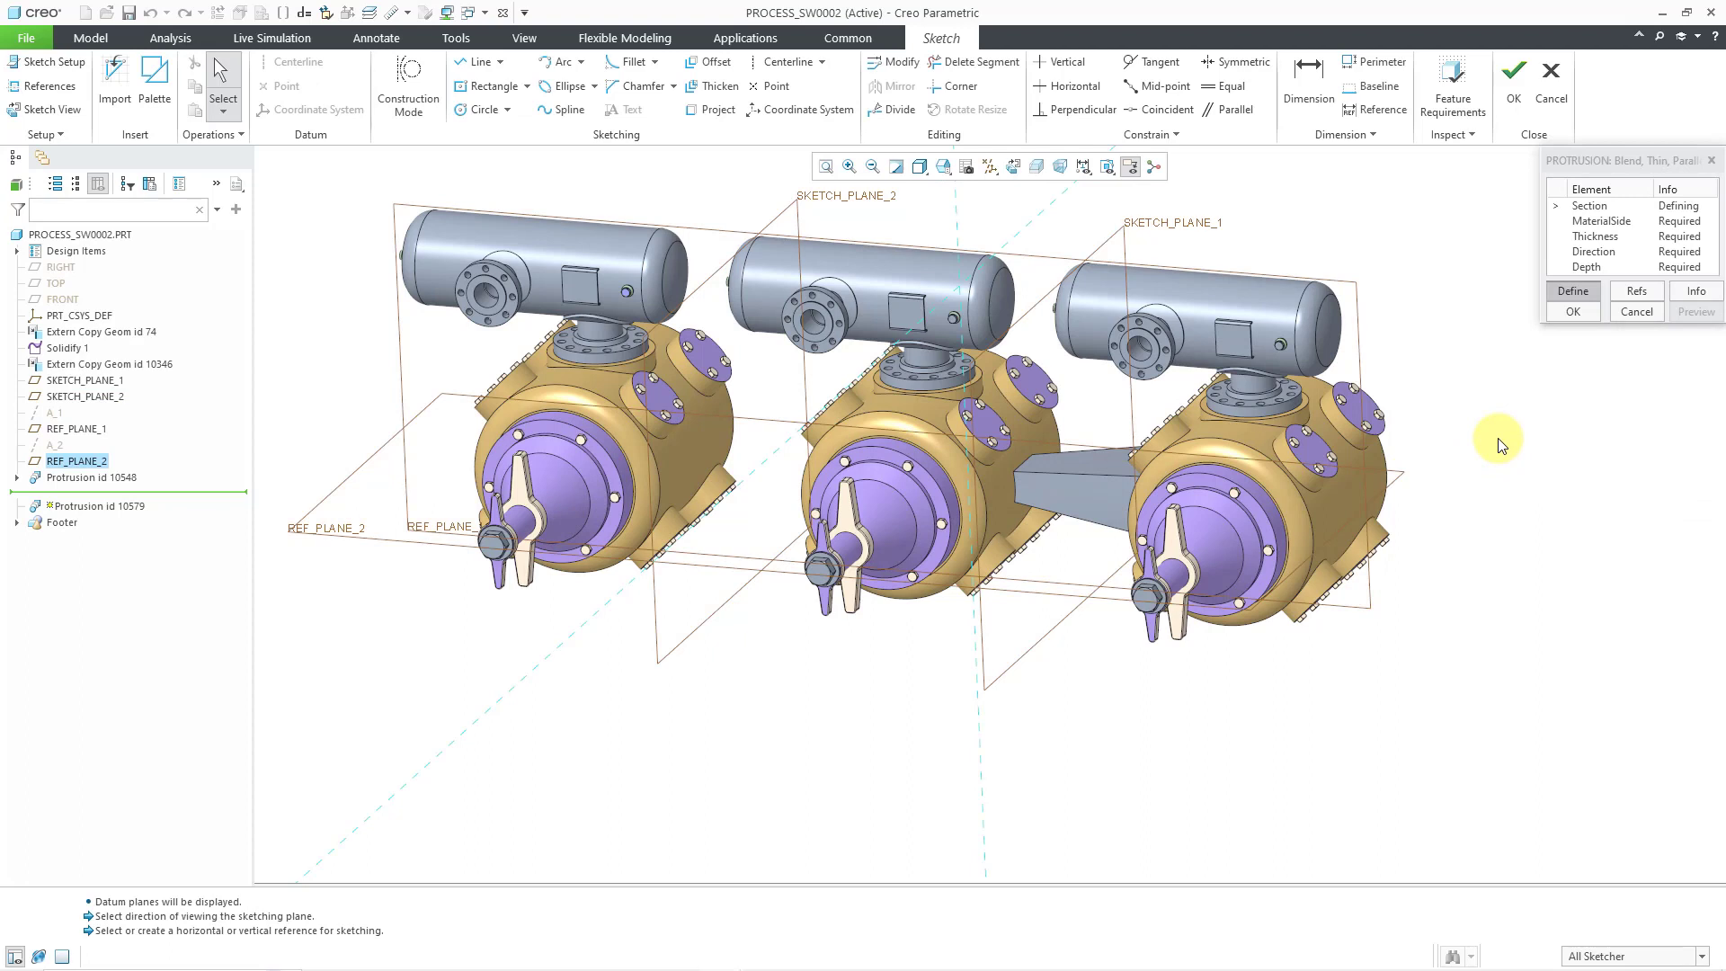
Clip the model at the sketch plane, orient the sketch to 2D, and add REF_PLANE_1 as a sketch reference.
click(1039, 168)
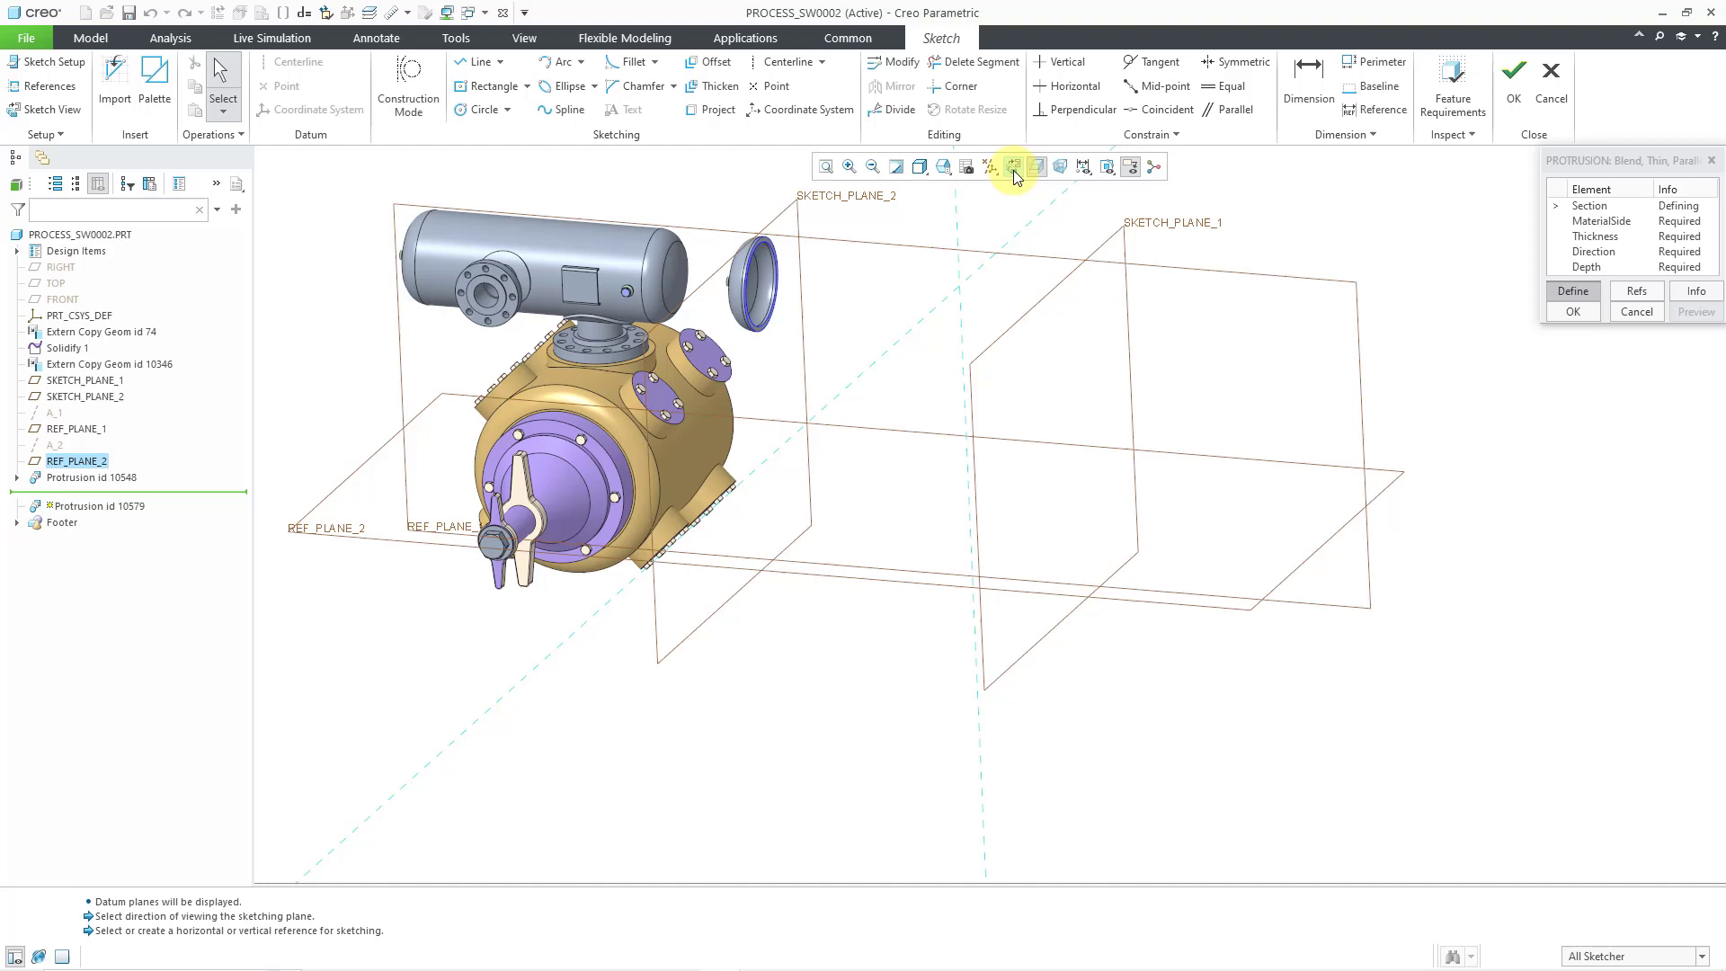
click(1014, 169)
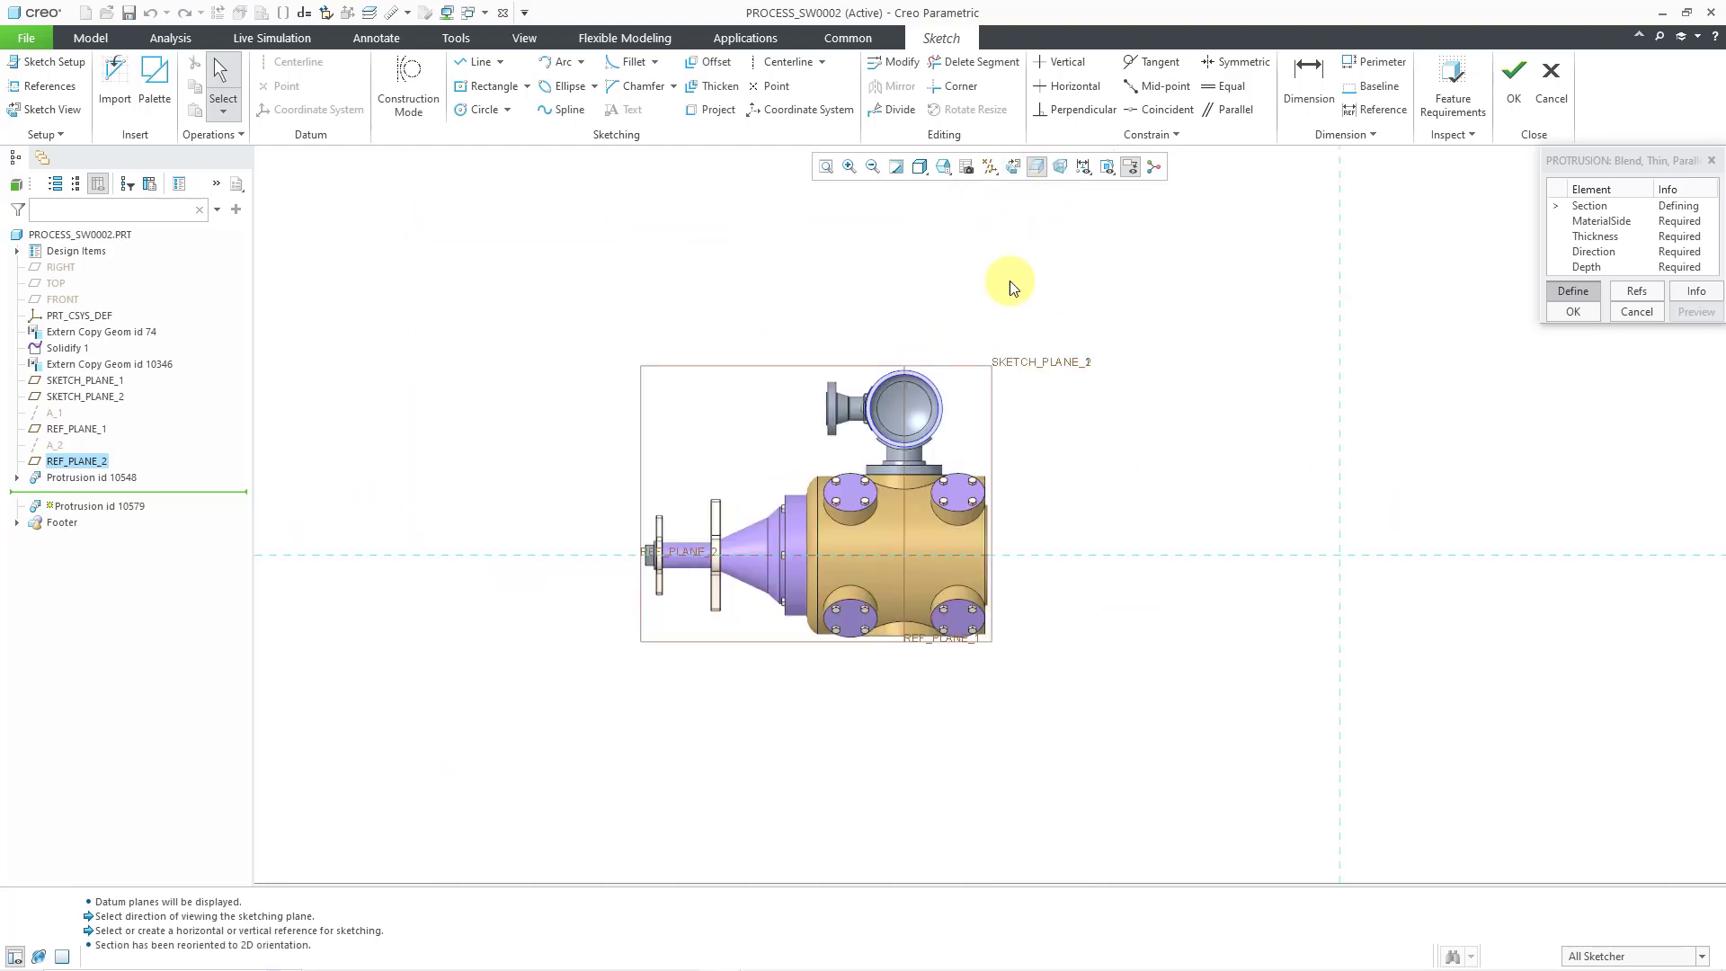
scroll(917, 574, up, 5)
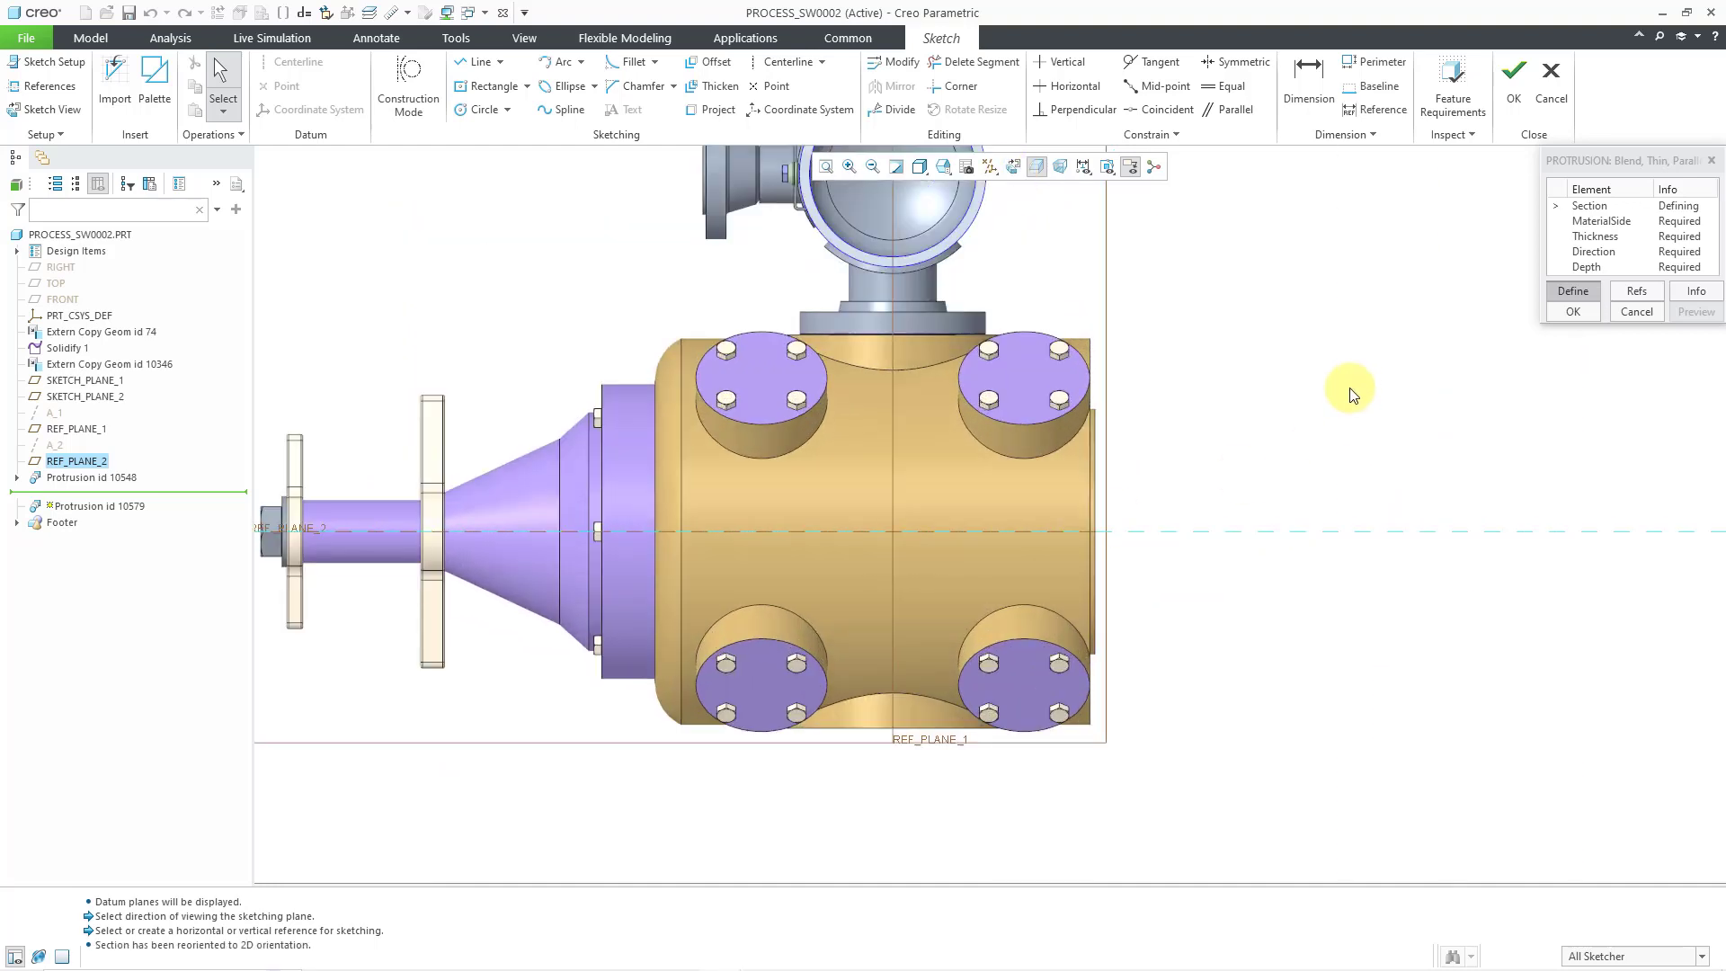
right_click(1353, 391)
click(1412, 451)
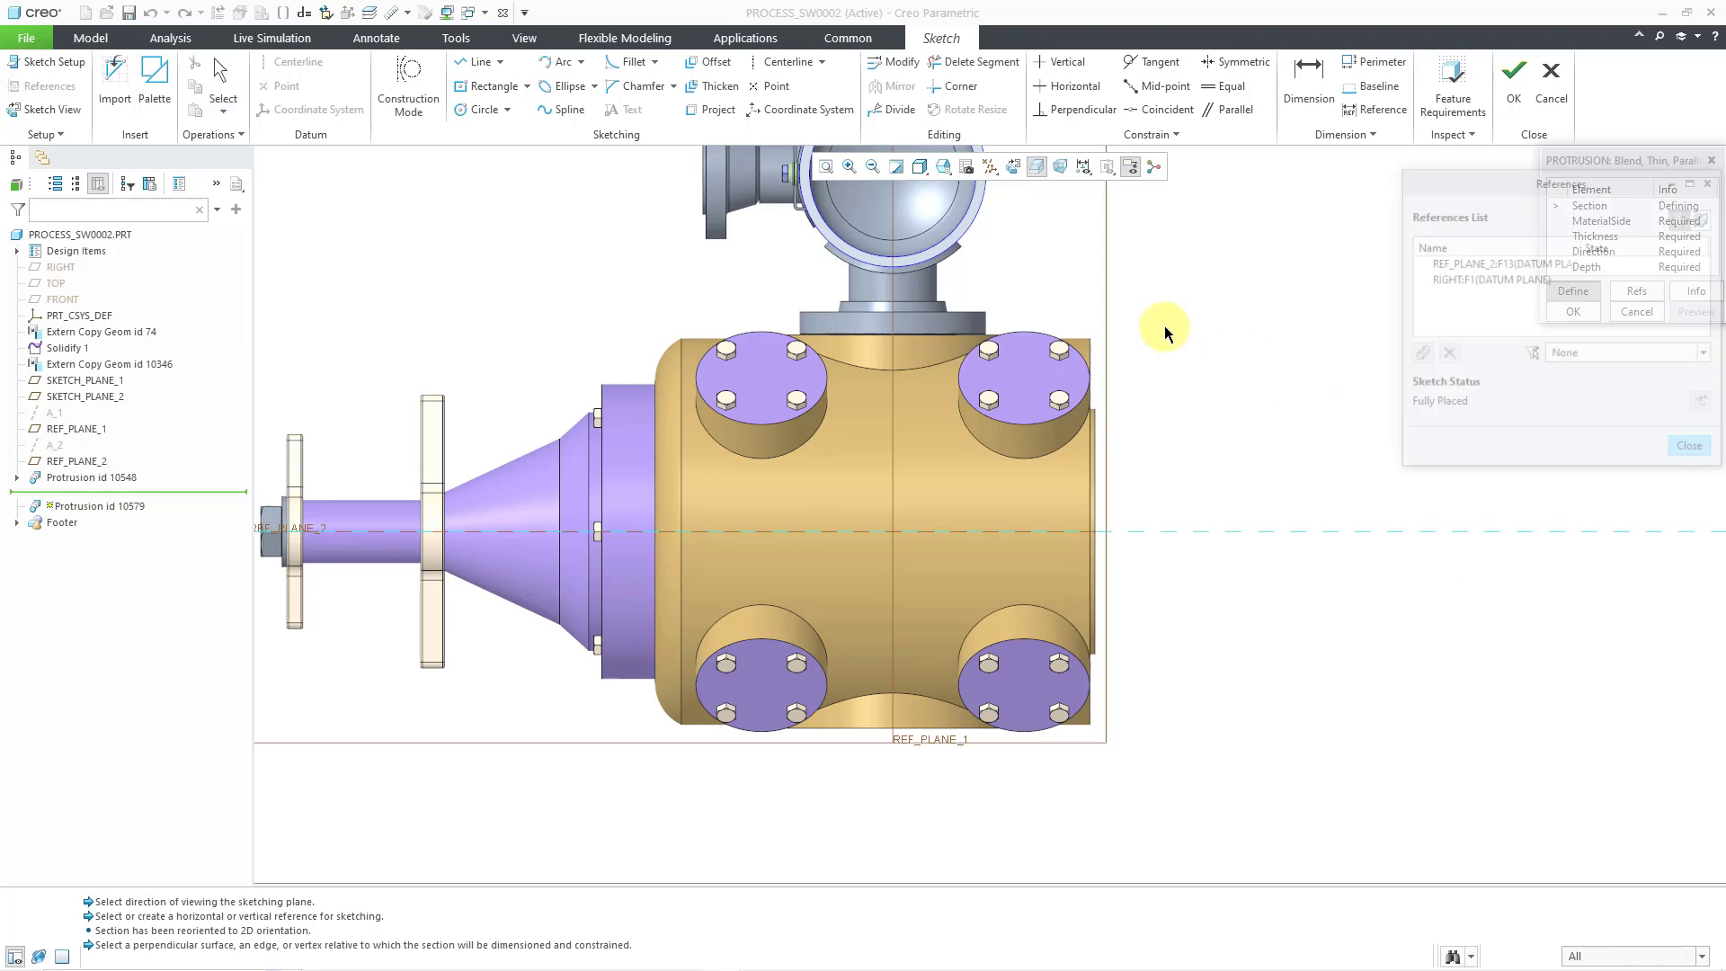
click(895, 293)
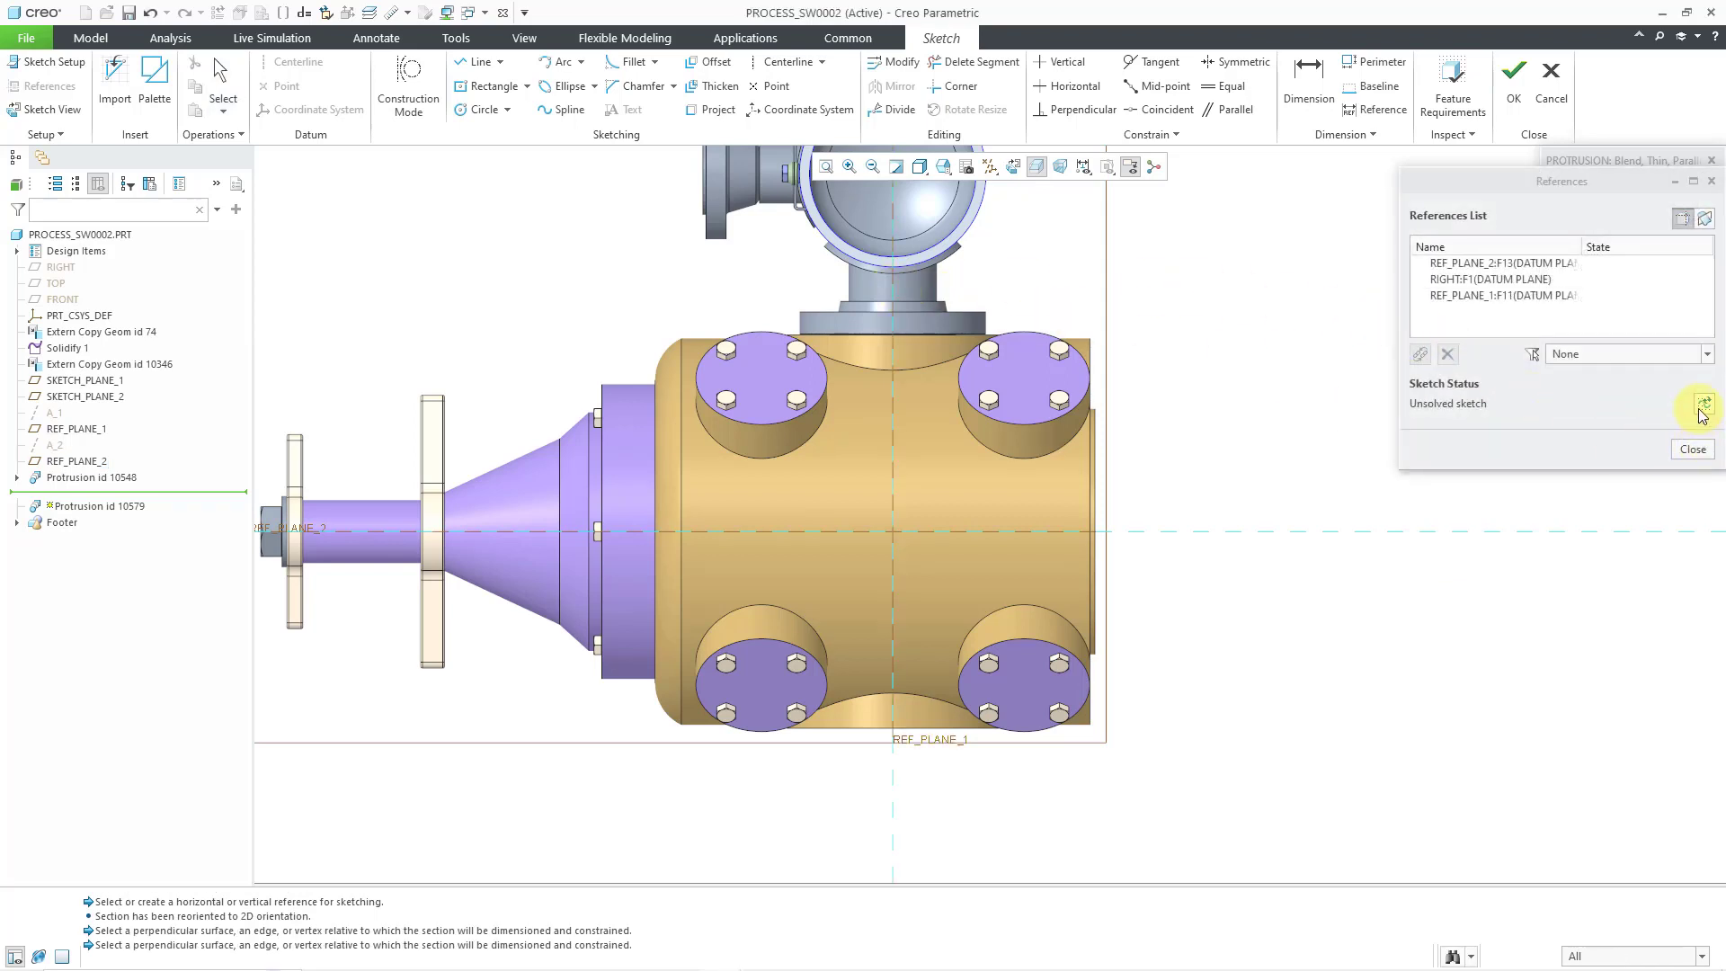
click(1693, 448)
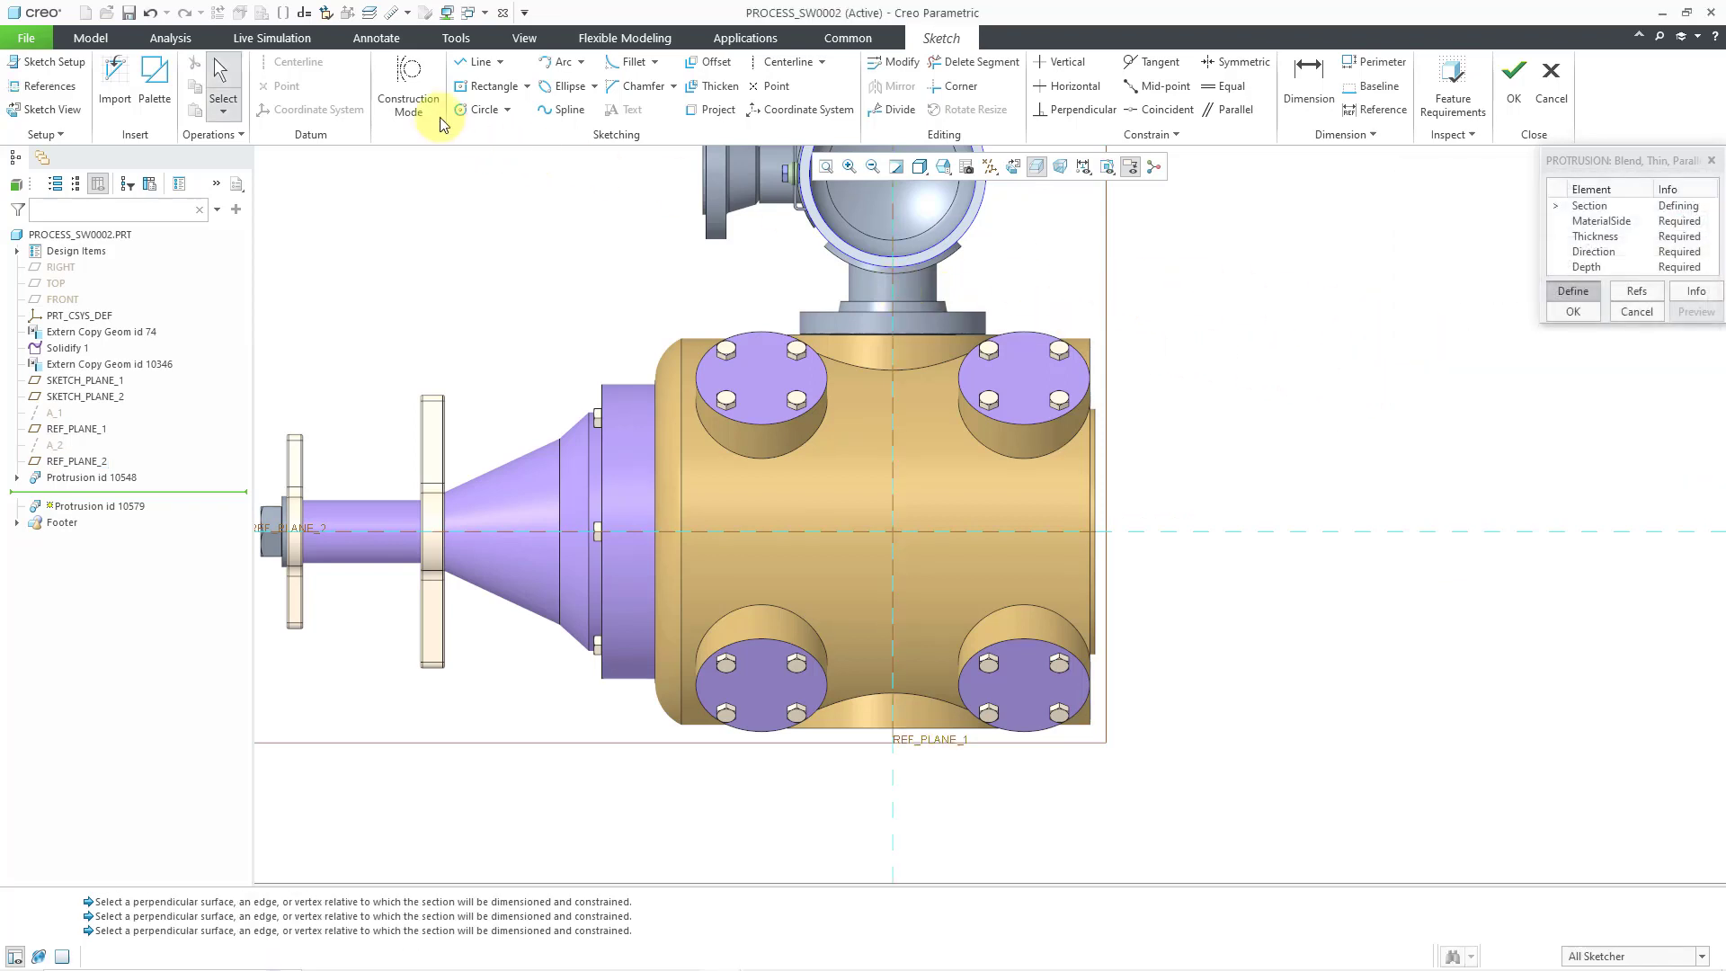
Sketch a center rectangle at the intersection of the references, 200 wide and 120 high, as the first blend section.
click(479, 86)
click(893, 532)
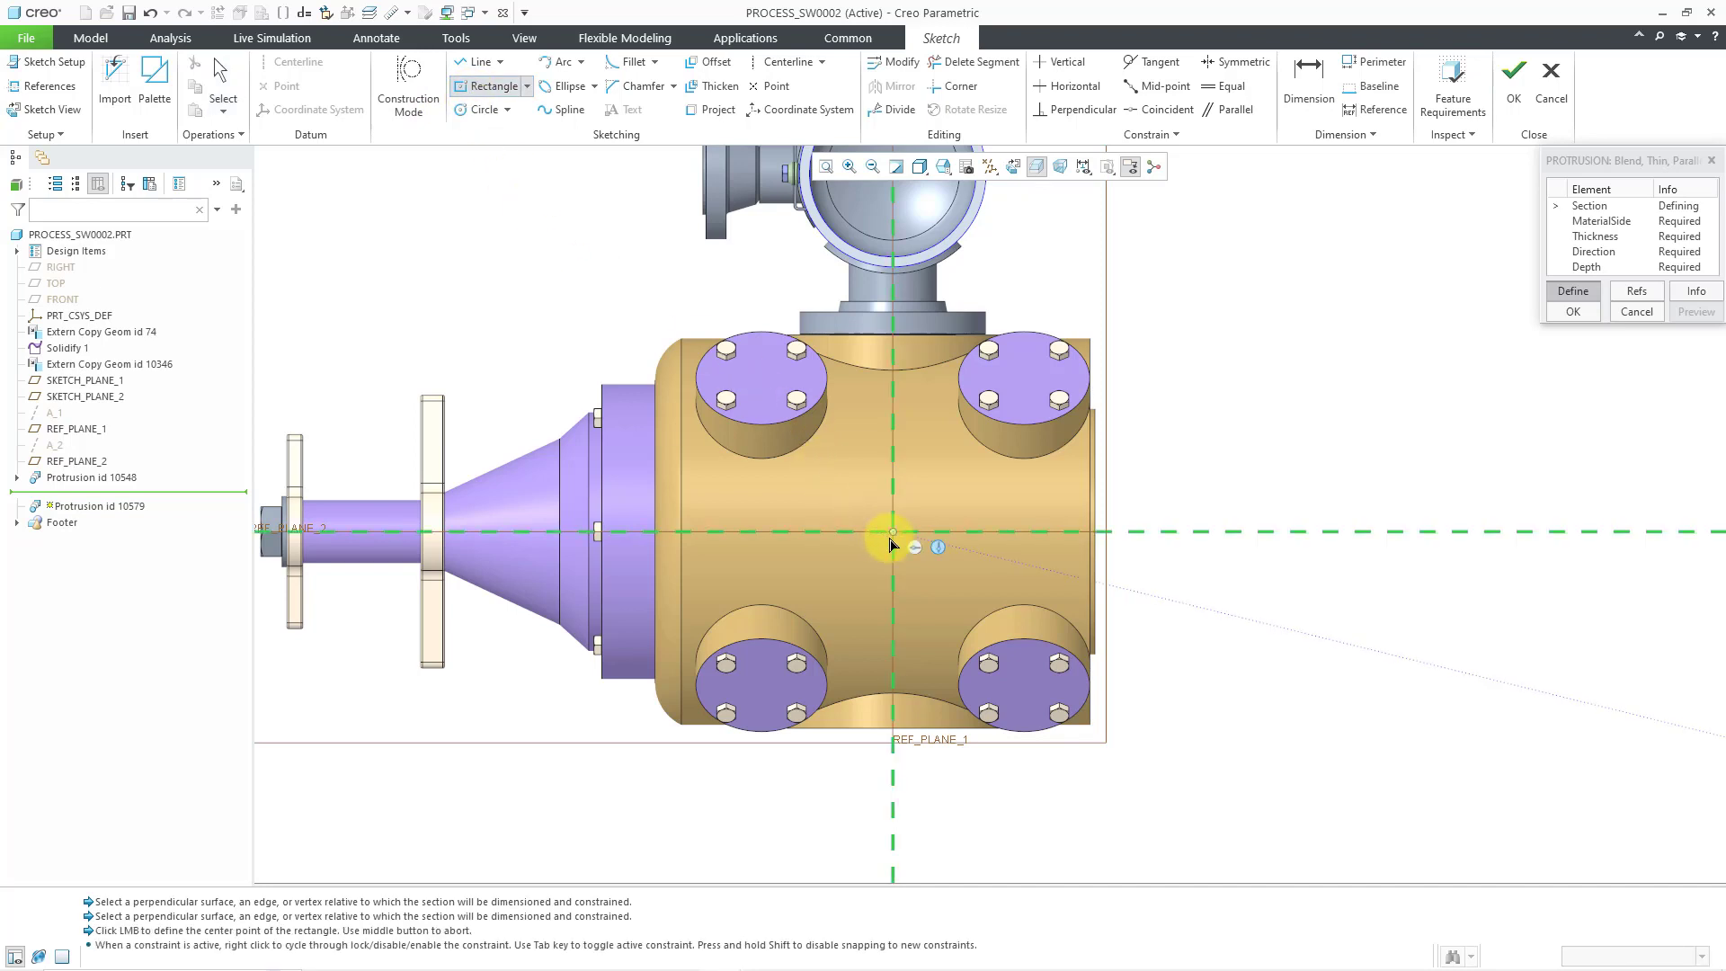
click(956, 499)
middle_click(1171, 468)
double_click(973, 529)
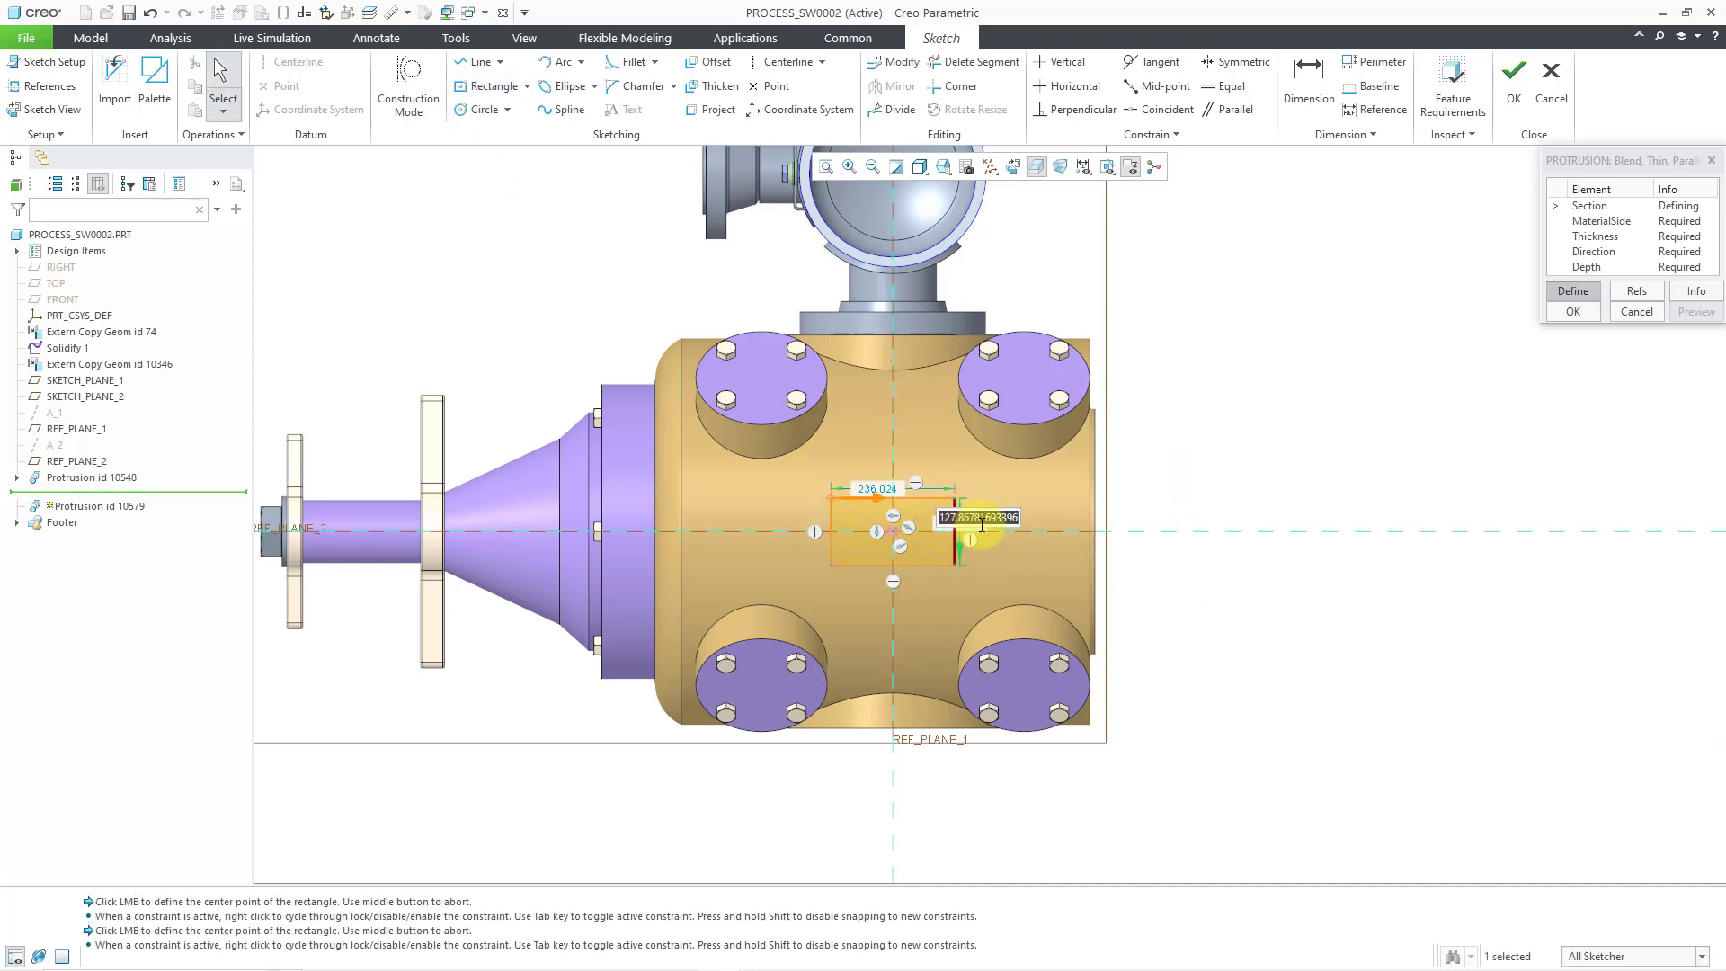
text(120)
key(Tab)
text(200)
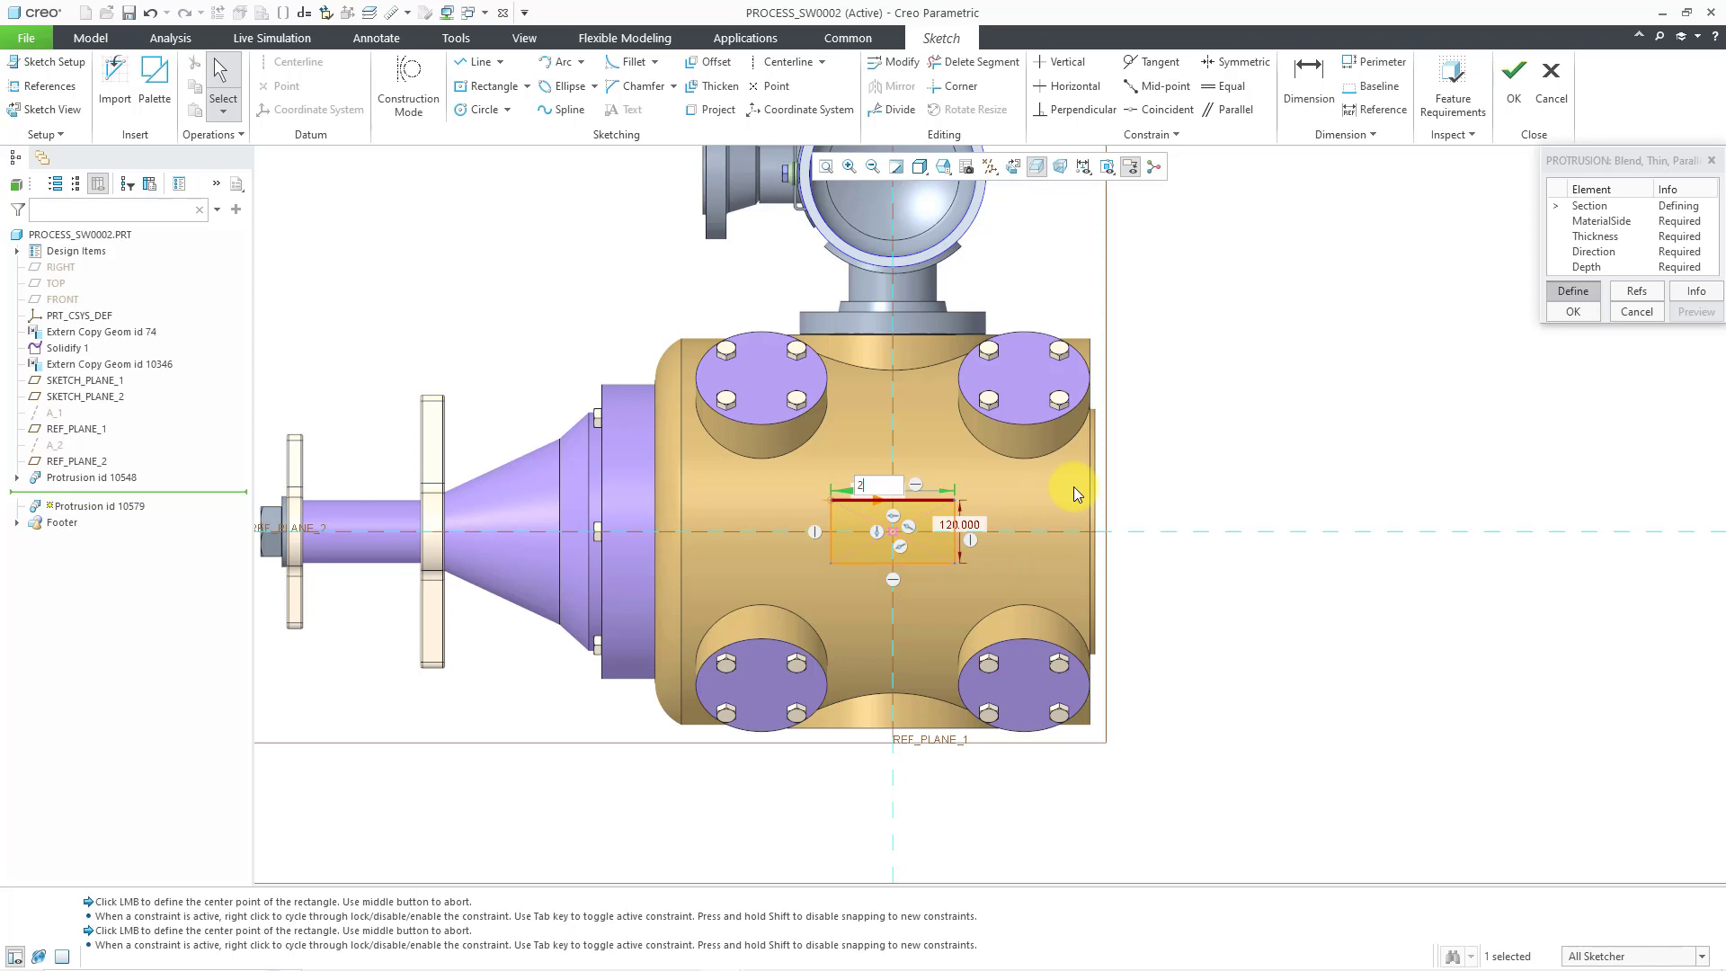
key(Return)
Toggle to the second section, draw a larger center rectangle around the 200 by 120 one, and accept the sketch.
right_click(1188, 478)
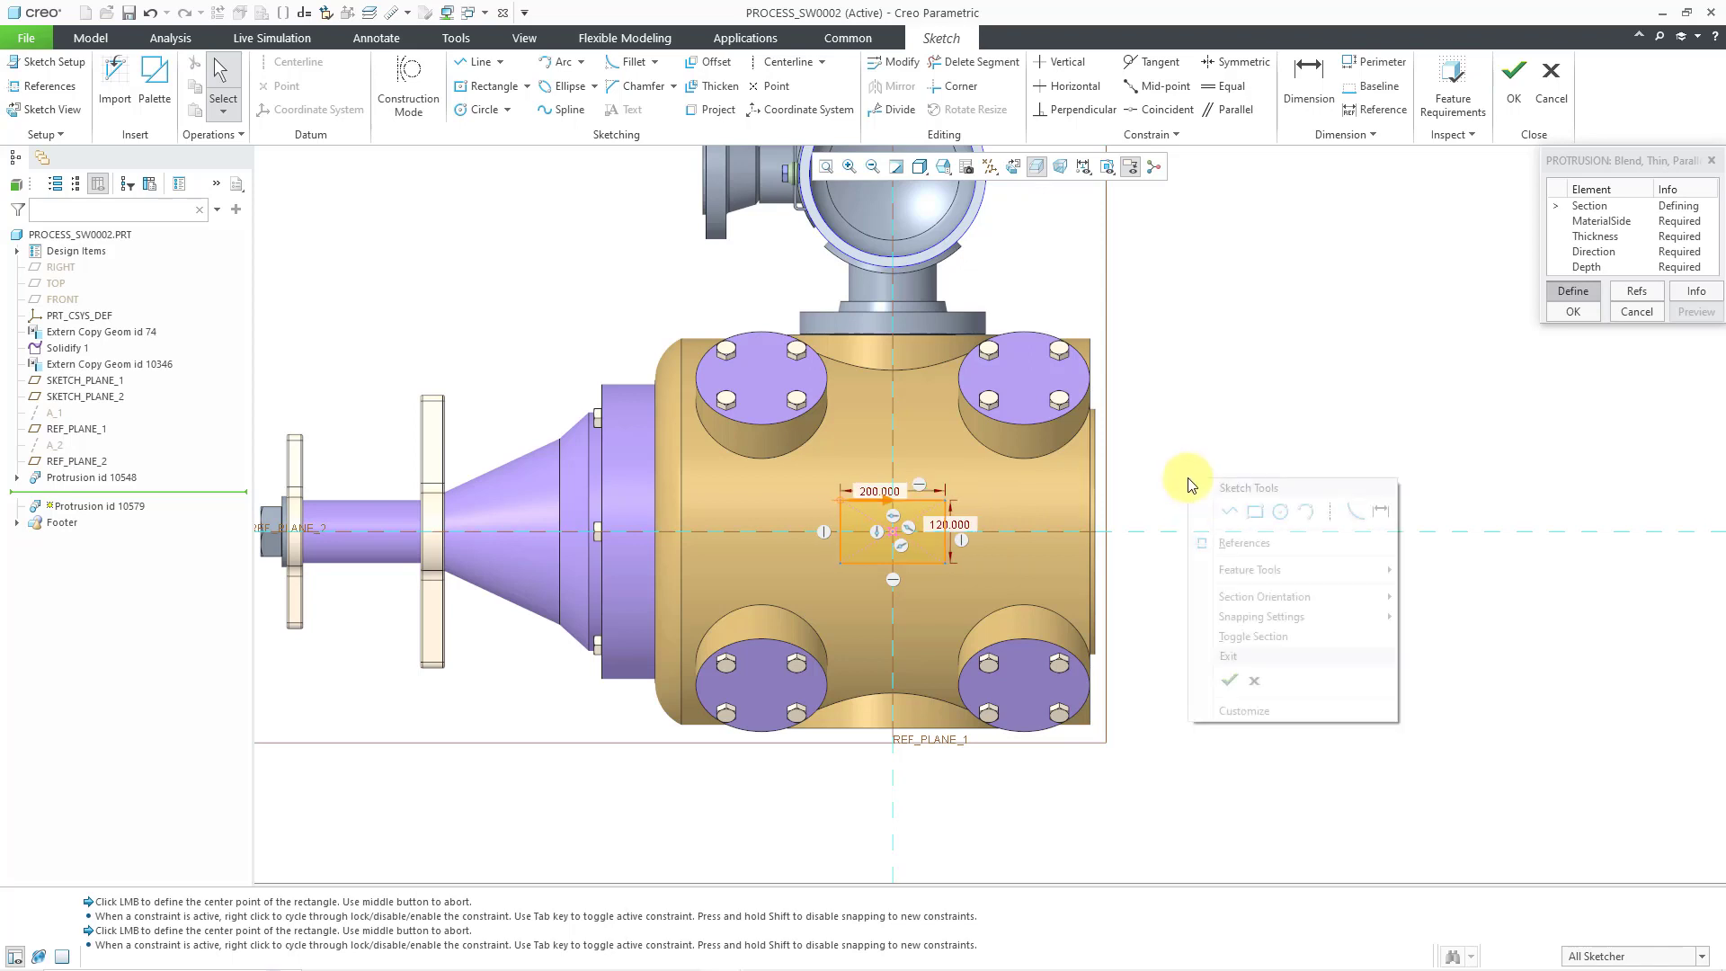
click(1257, 635)
click(489, 85)
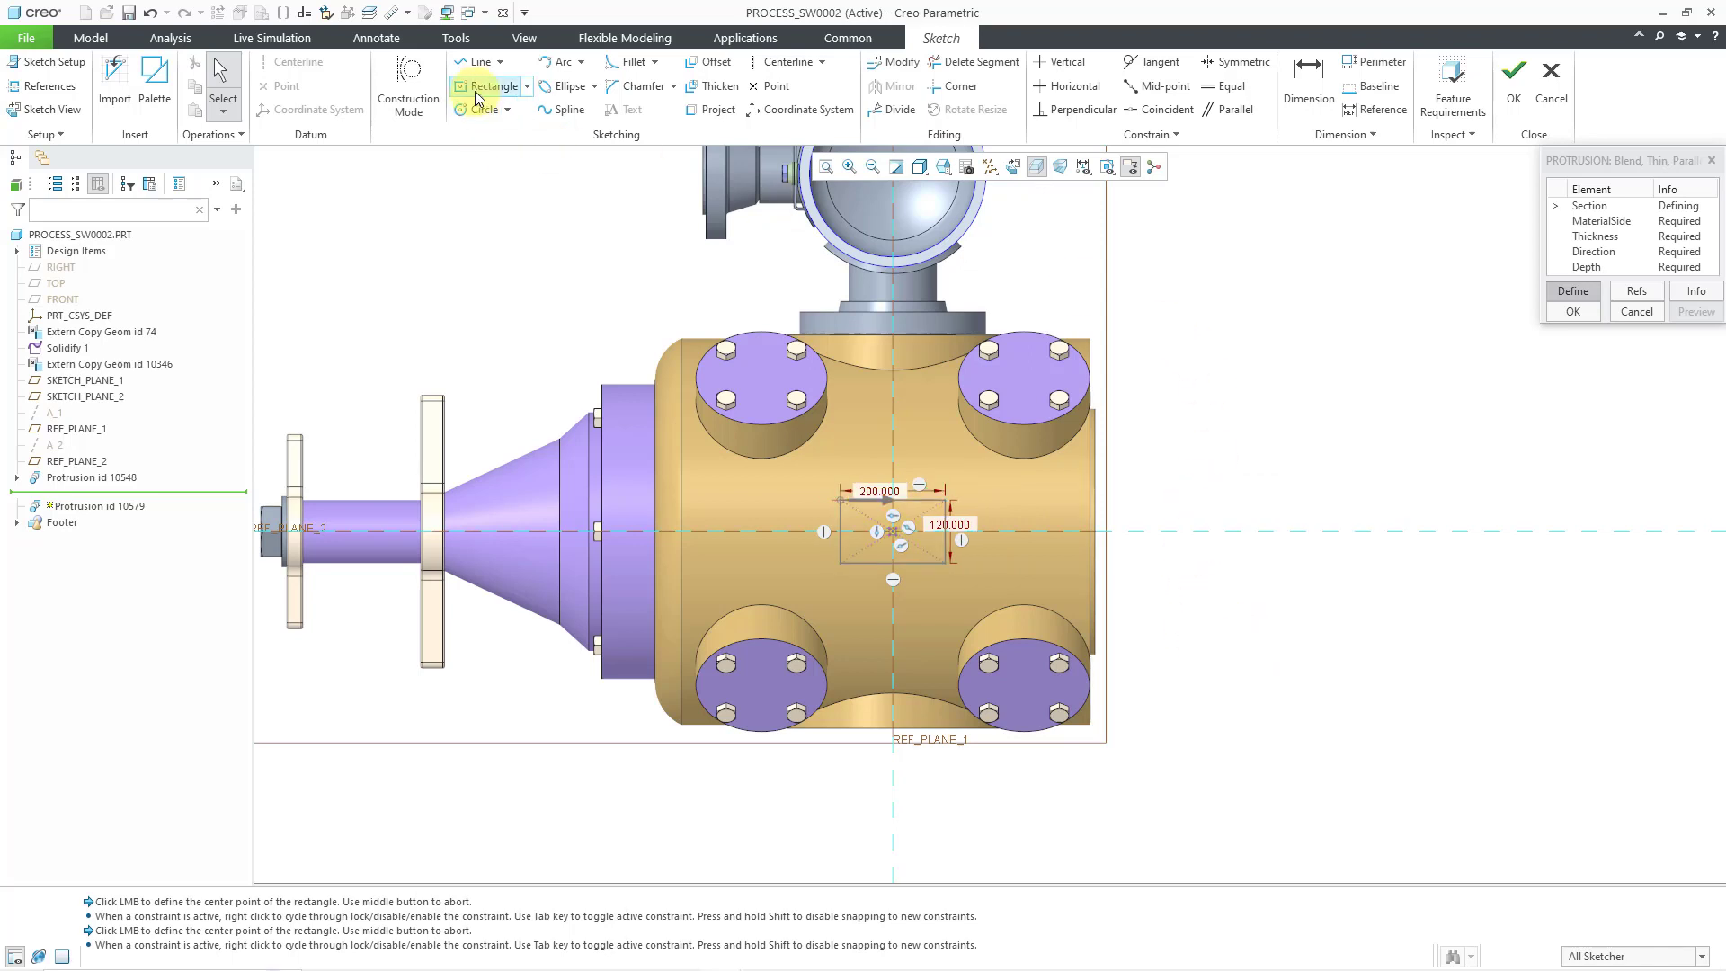
click(893, 532)
click(980, 477)
middle_click(1233, 460)
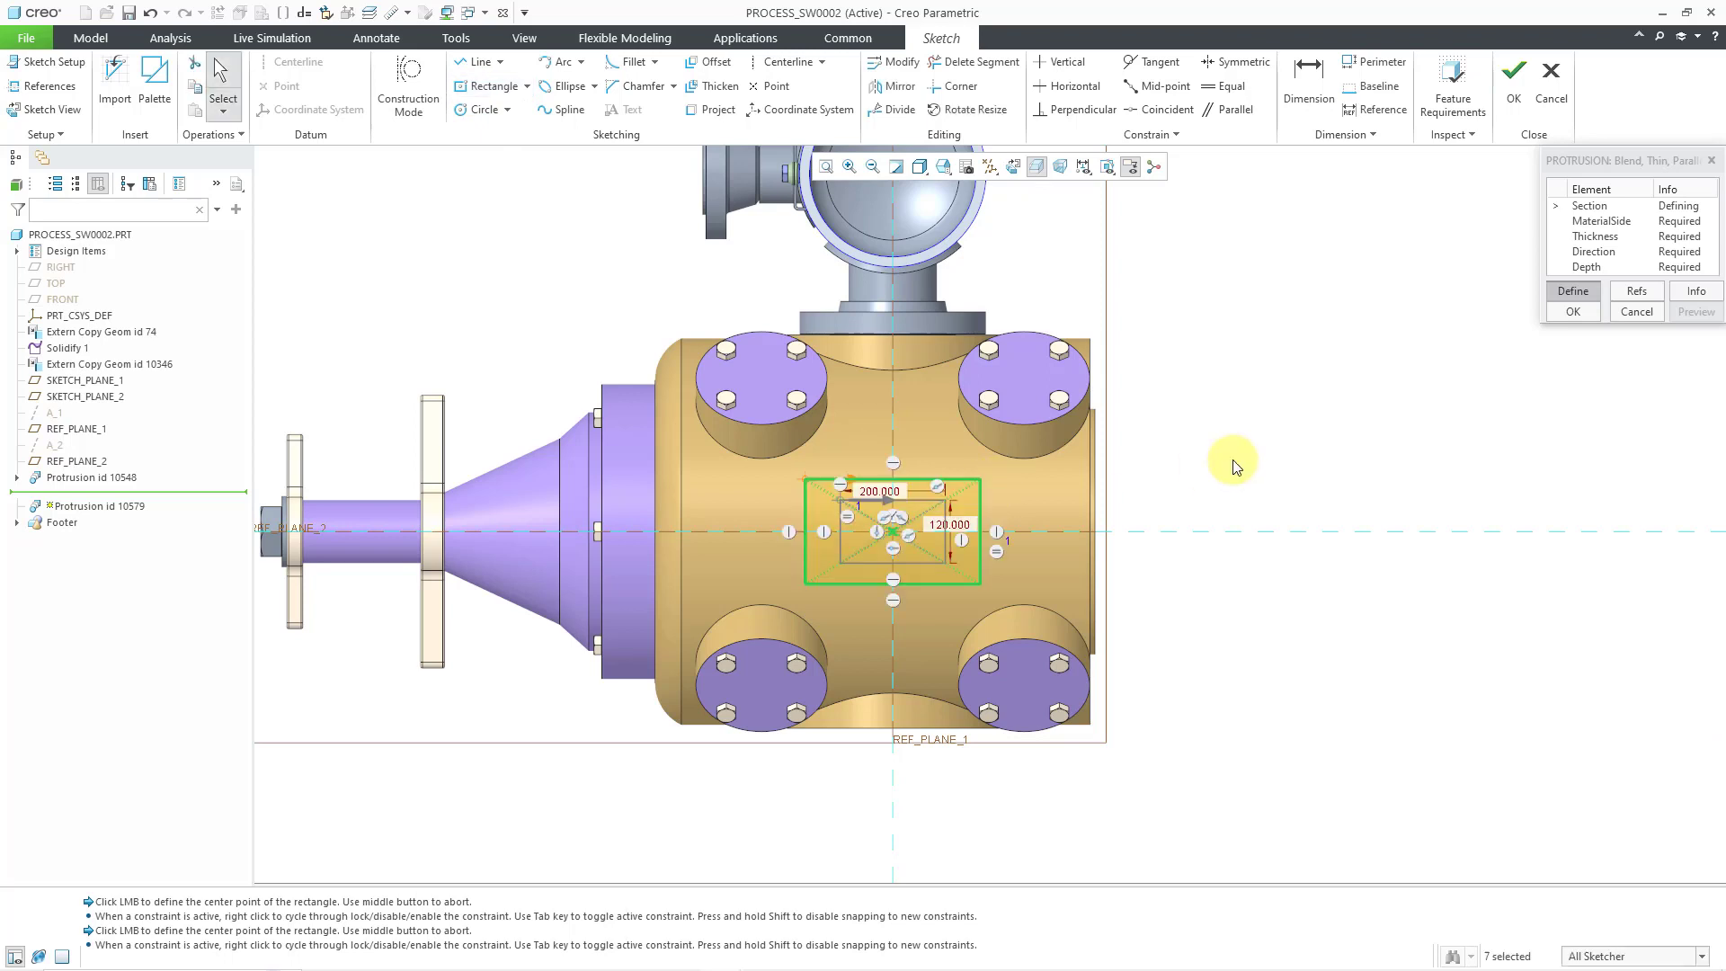
scroll(967, 530, down, 1)
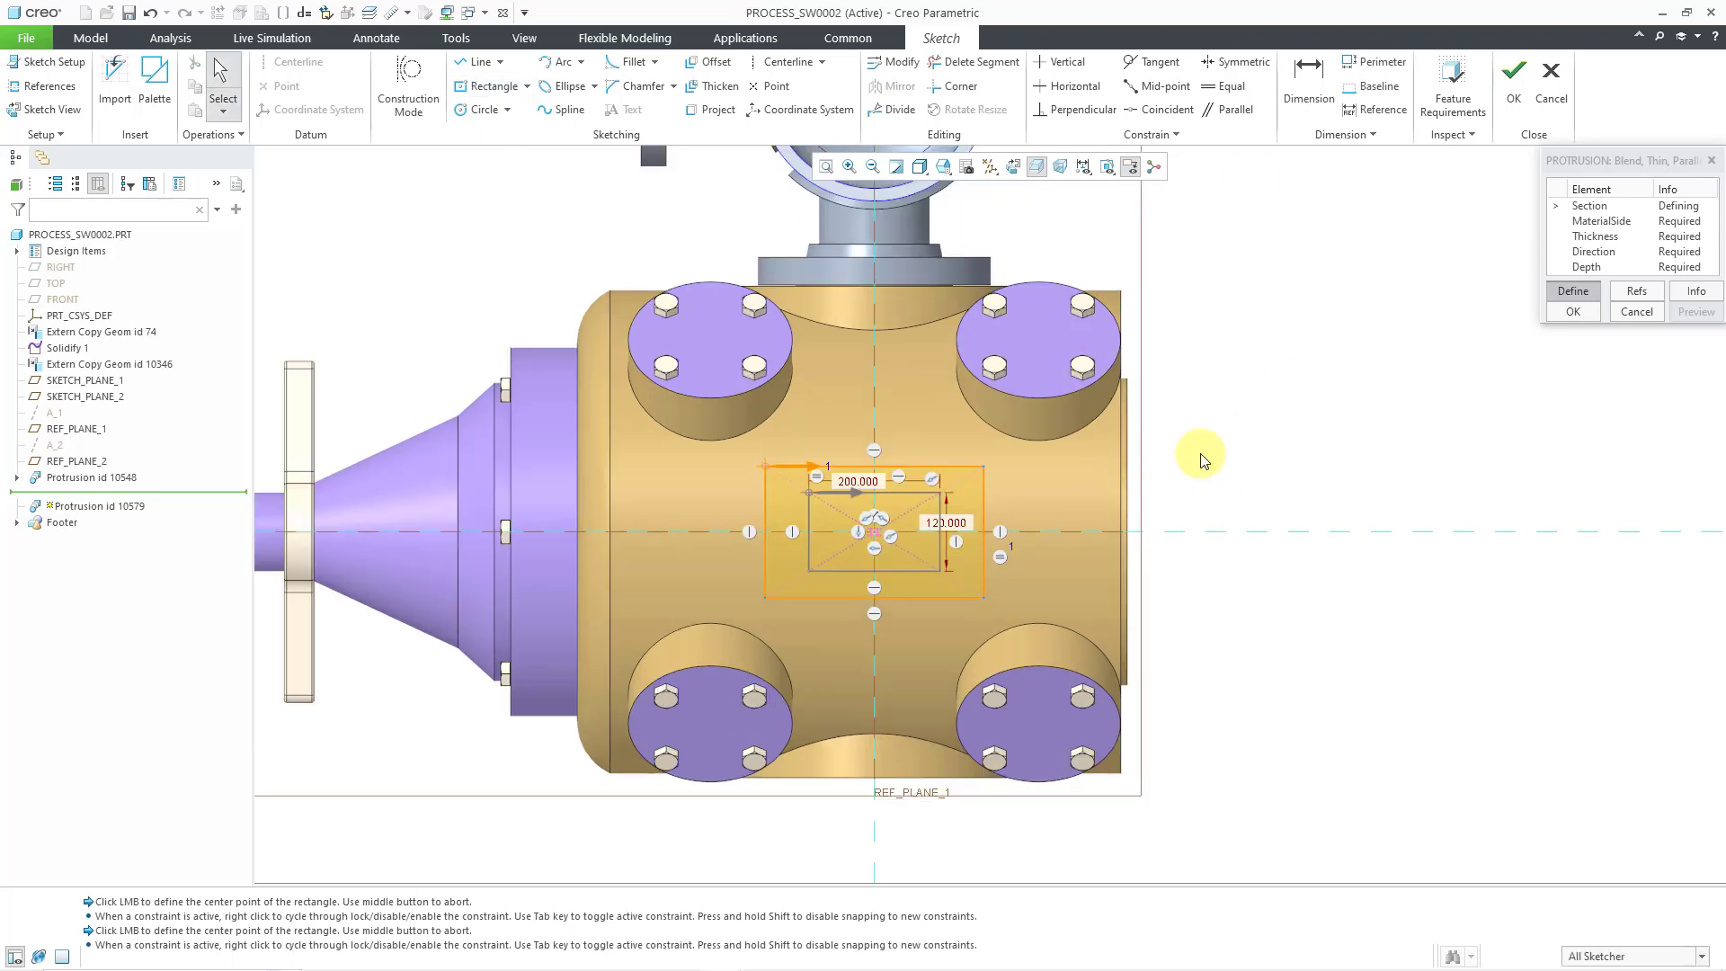
scroll(1200, 451, up, 1)
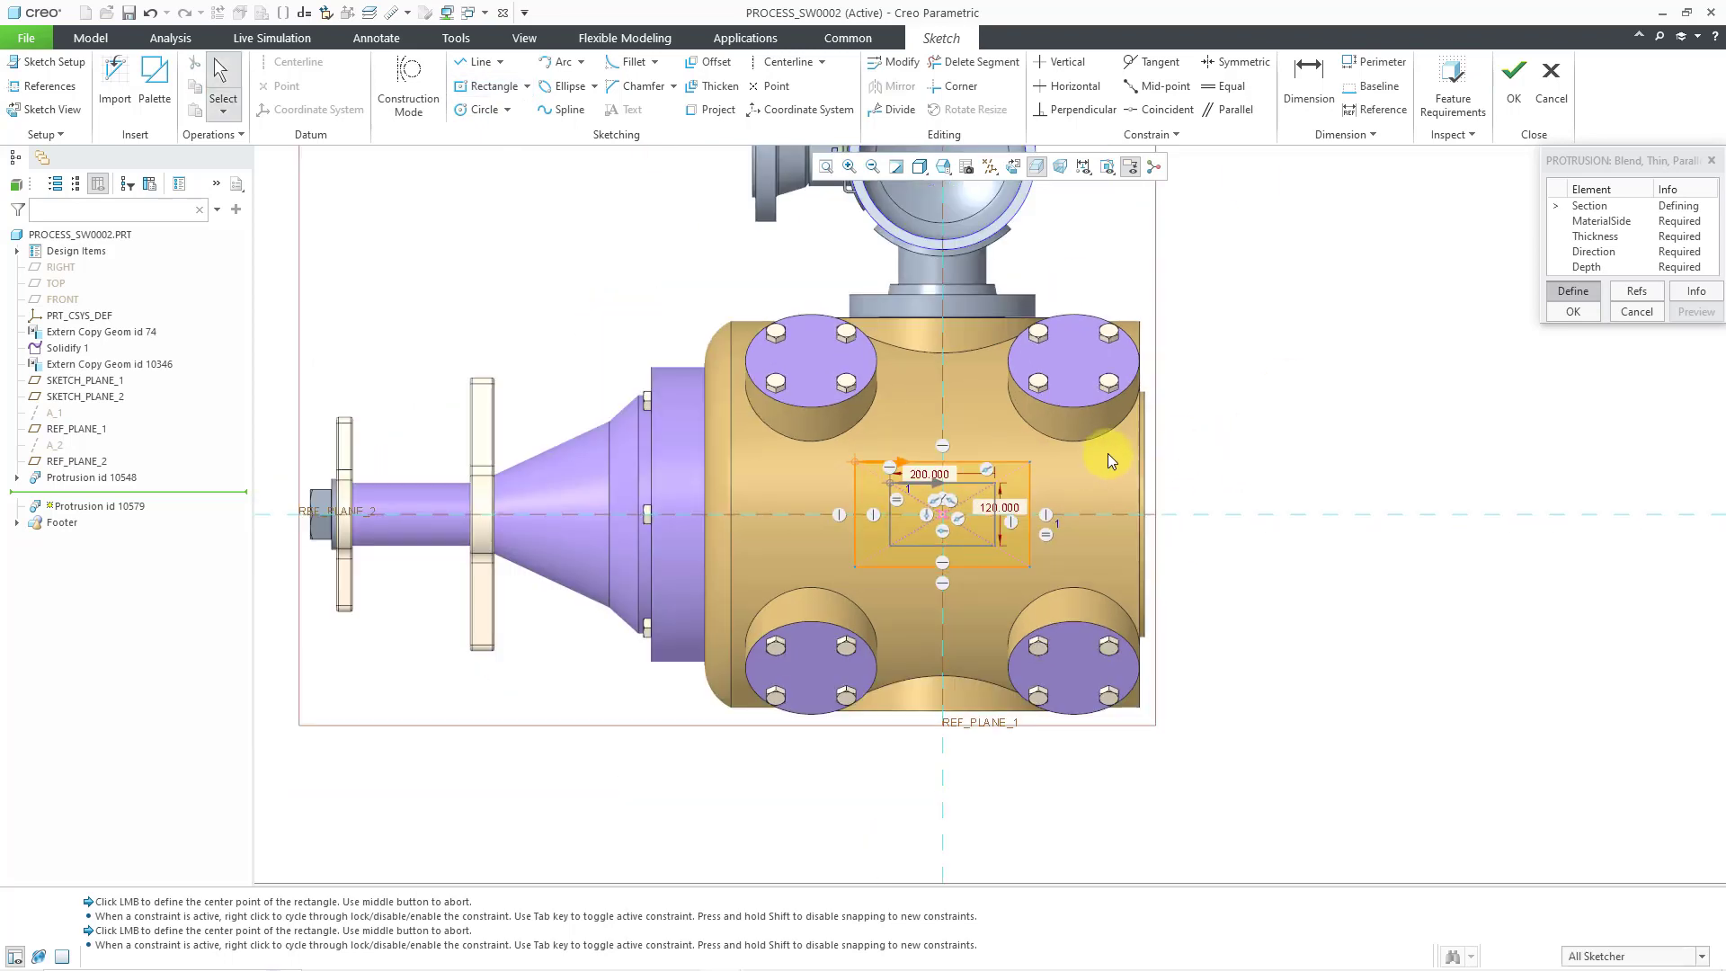
click(1511, 101)
scroll(980, 518, up, 2)
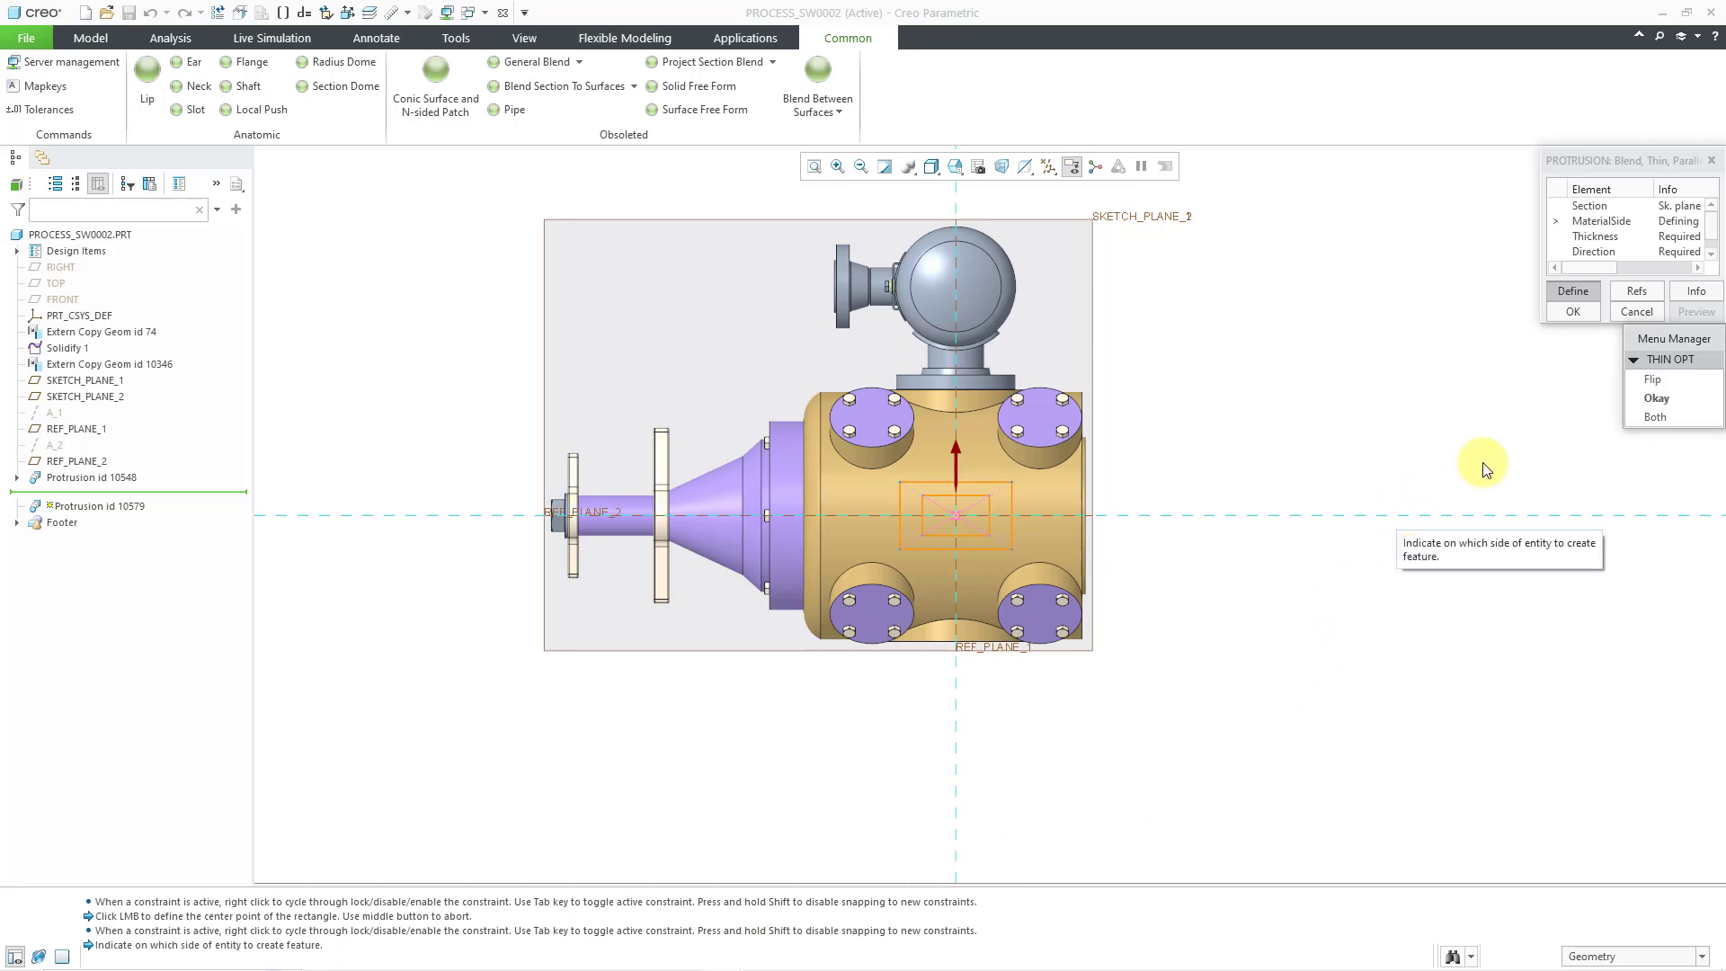
Flip the thin feature's material side back and forth.
click(1653, 379)
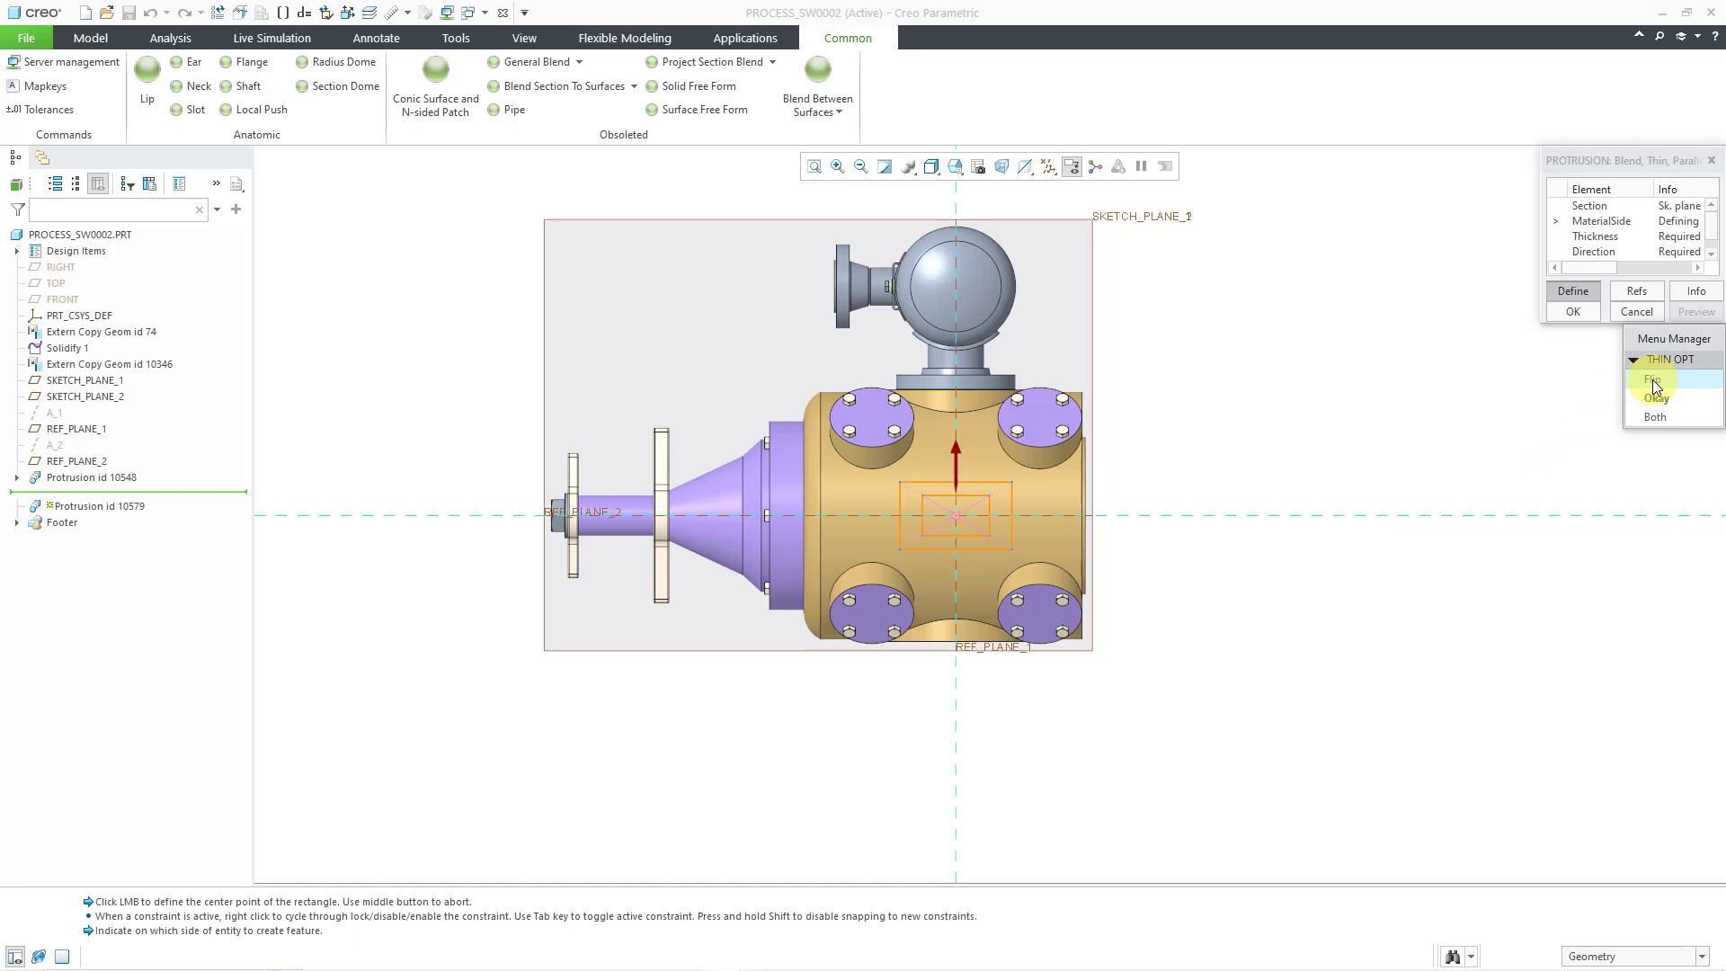
click(1653, 379)
click(1653, 379)
click(1652, 379)
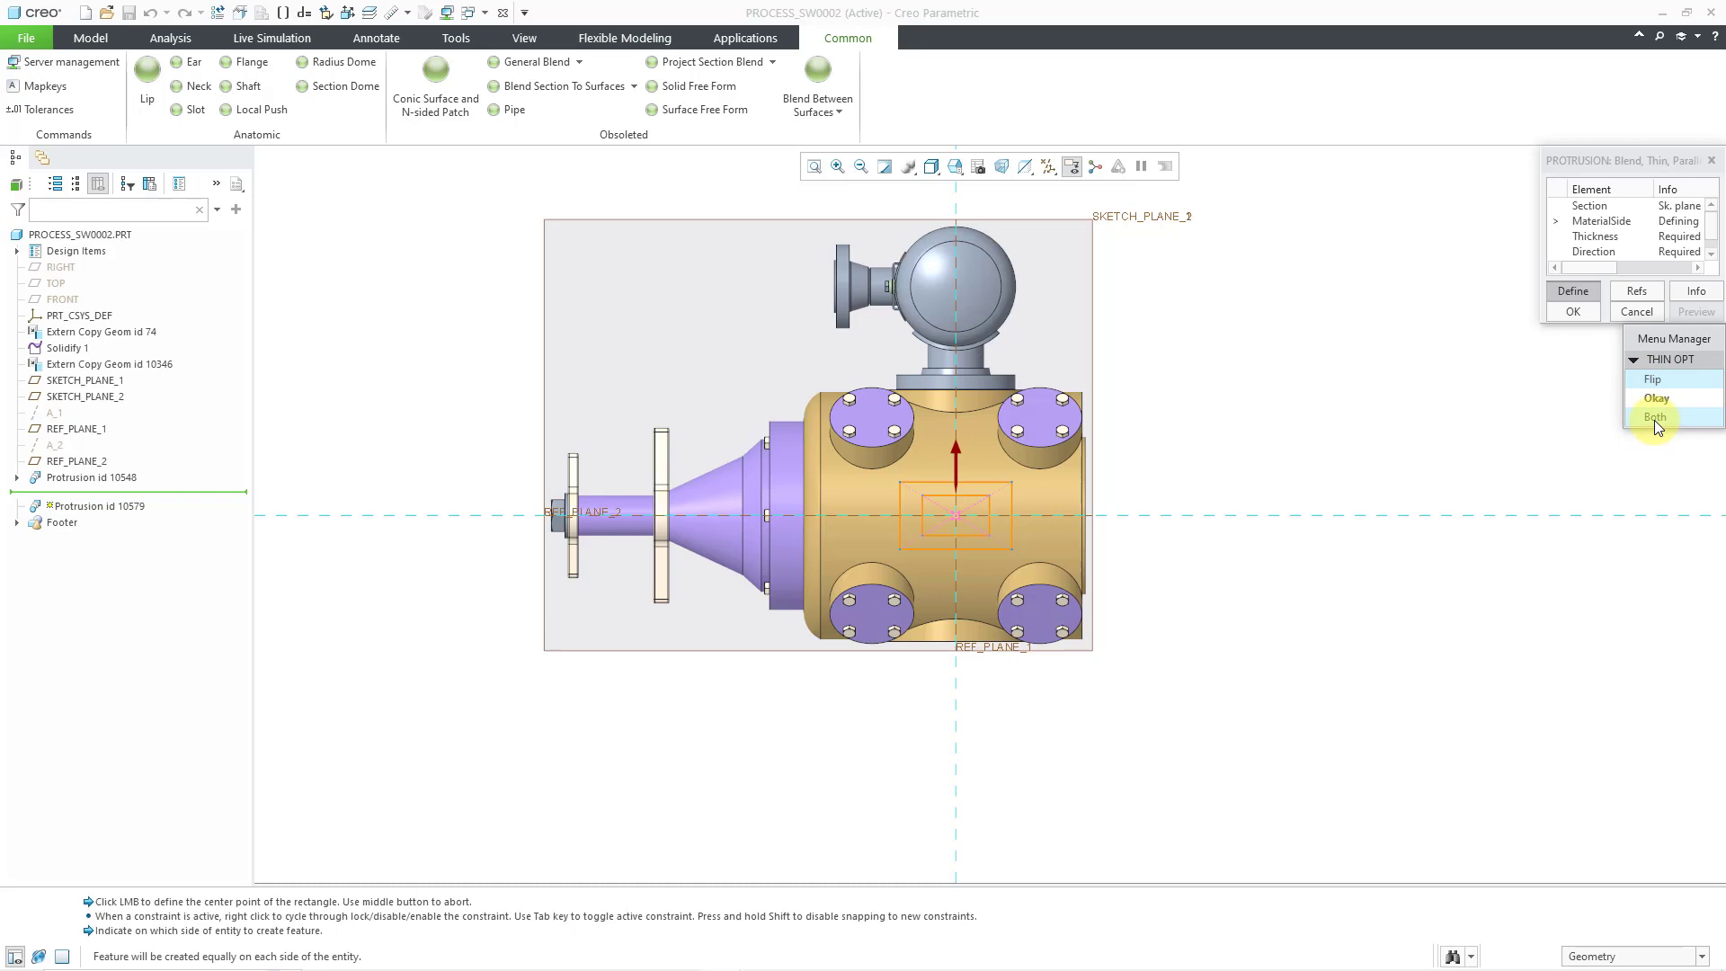
Add the thin feature's material on both sides of the sketch and set its width to 10.
click(1654, 419)
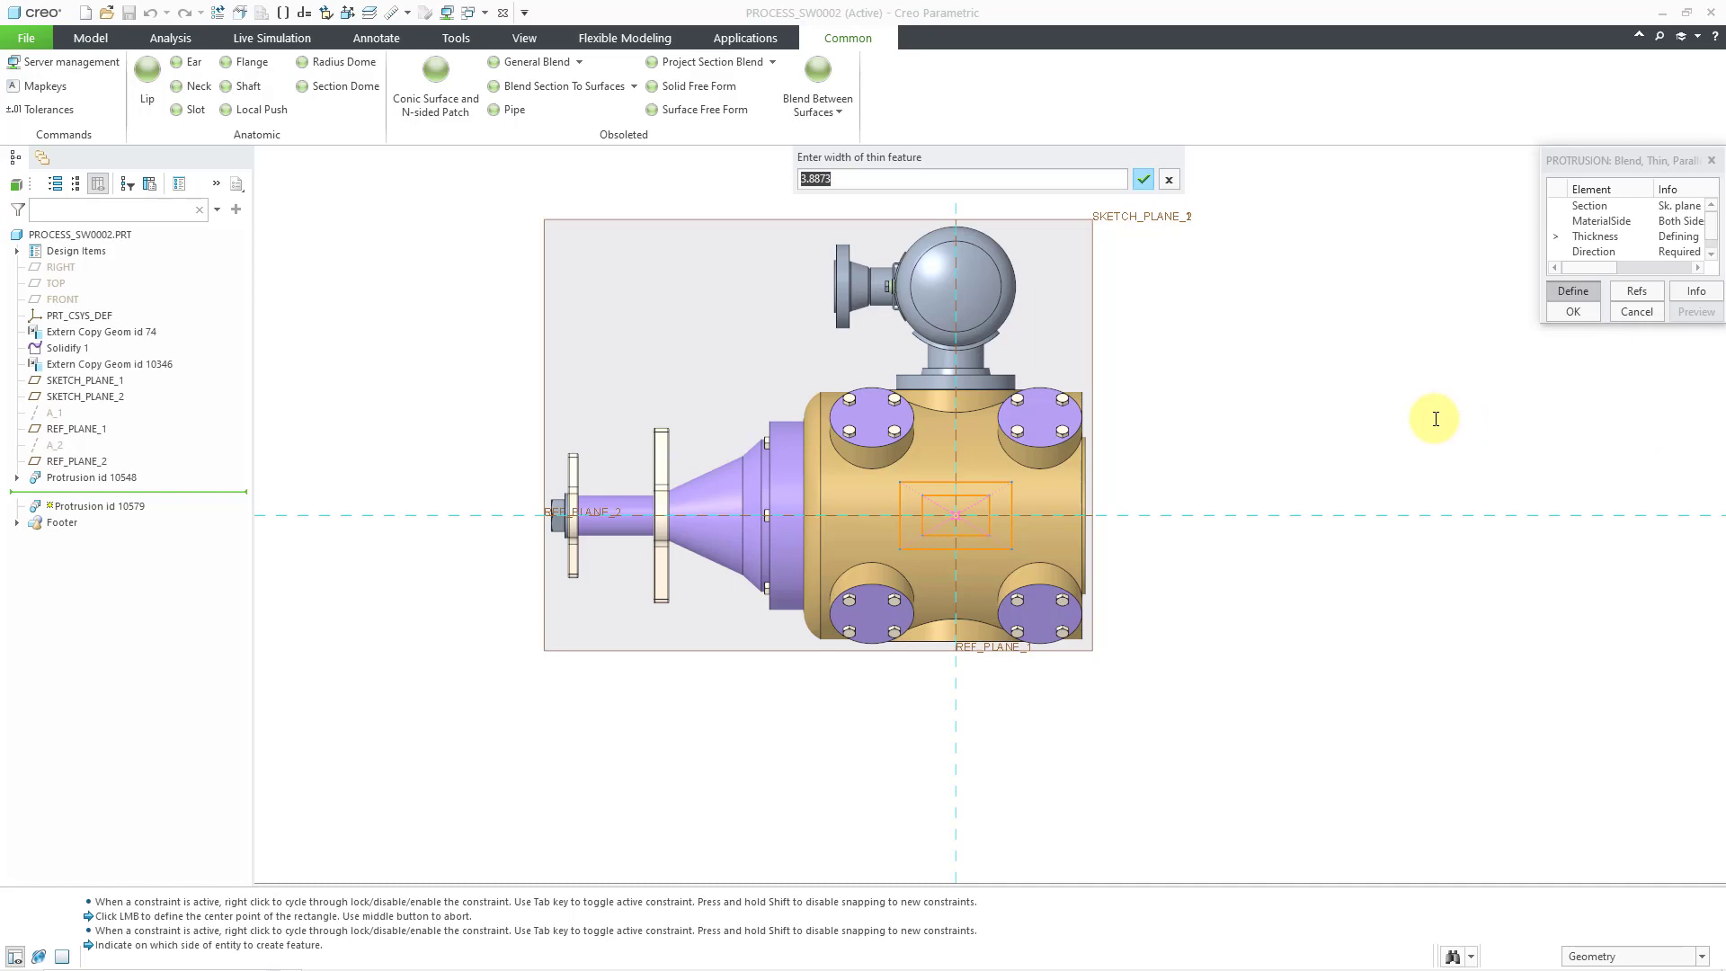
key(Return)
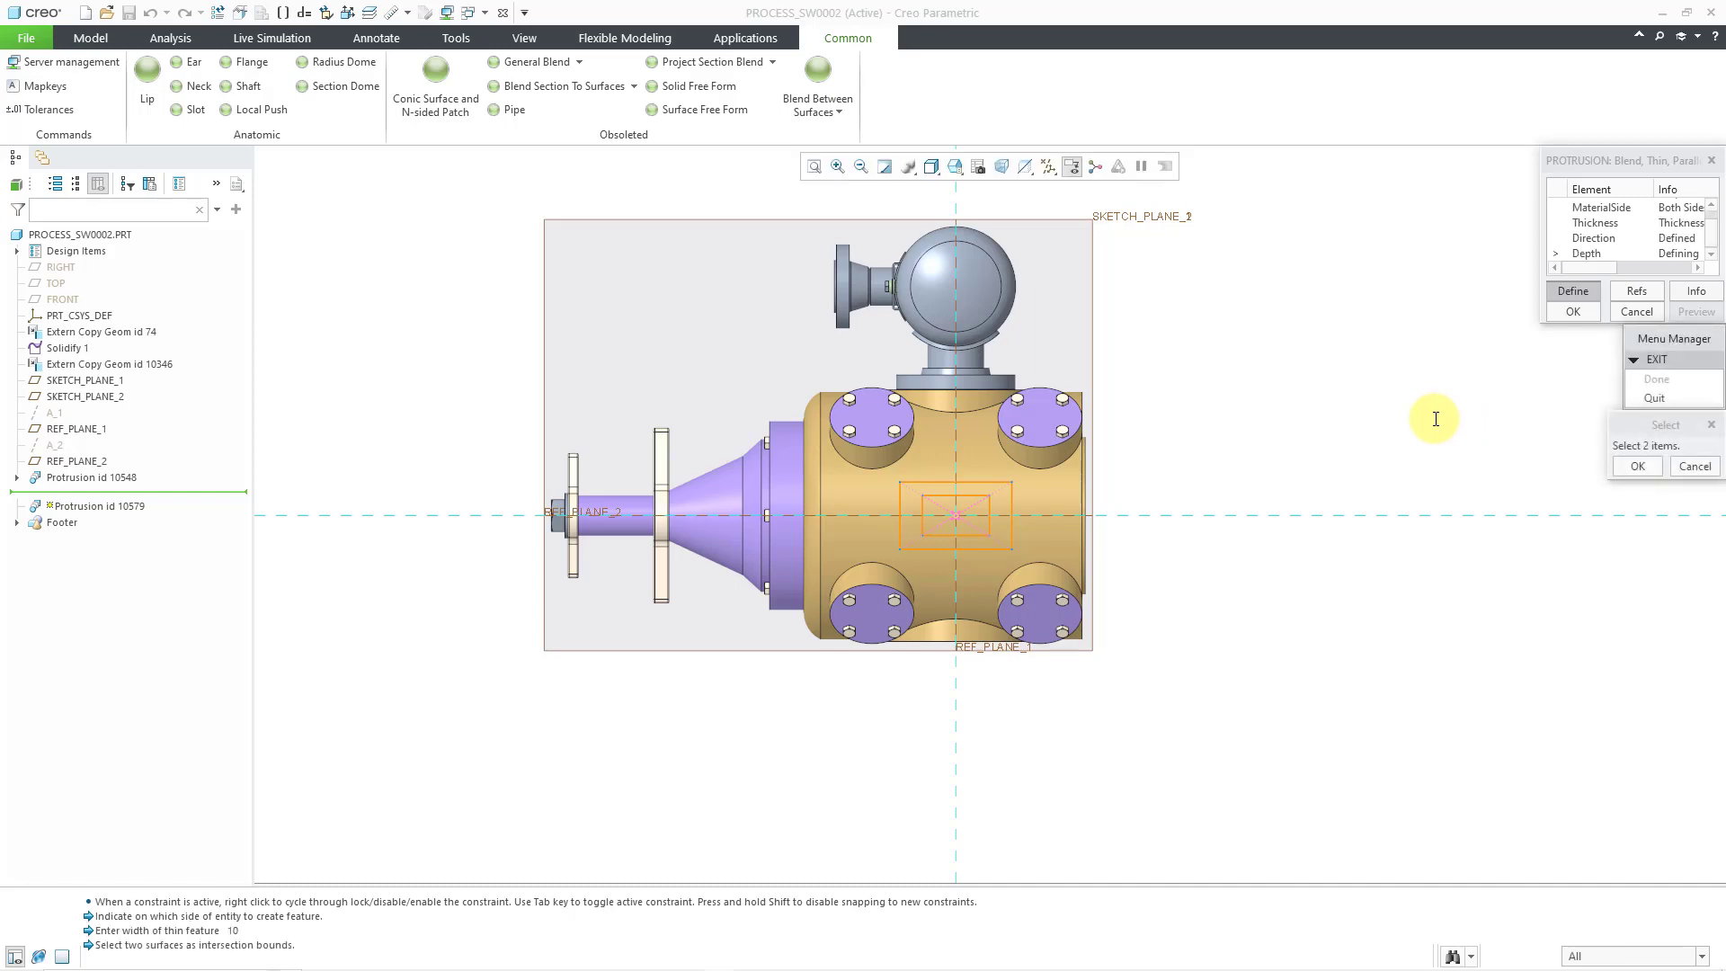
Select the facing tan shell surfaces of the unconnected end vessel and the middle vessel as the intersection bounds.
middle_drag(1130, 471, 1218, 508)
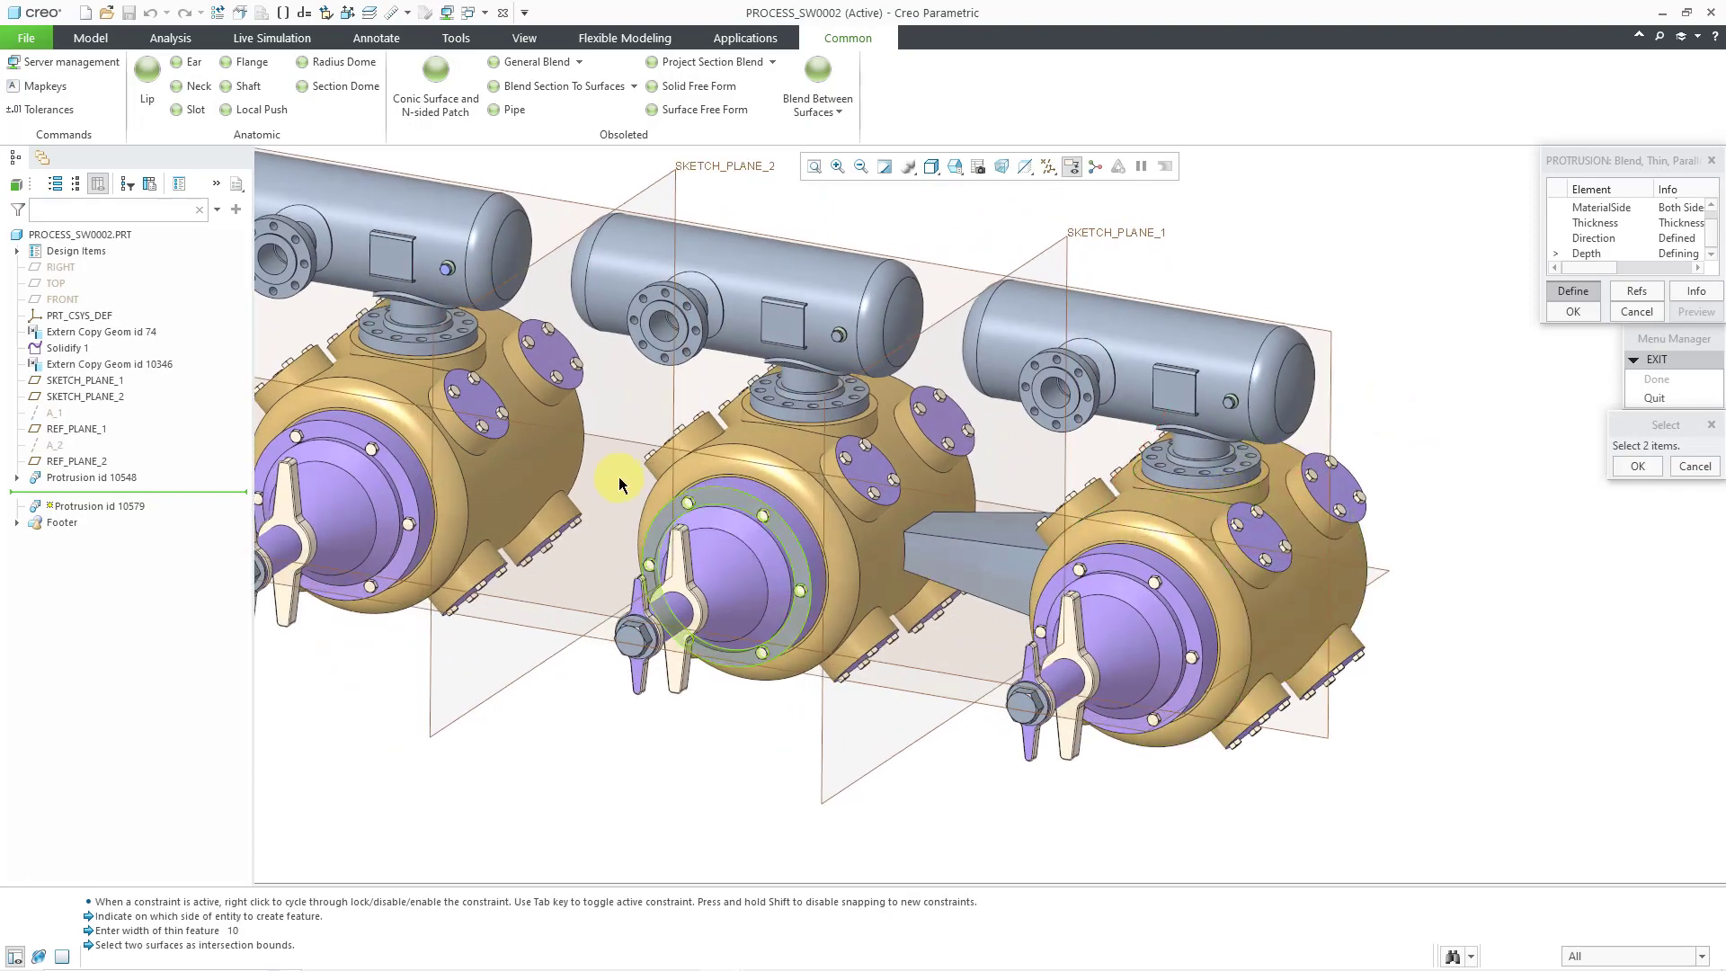
click(578, 528)
middle_drag(608, 554, 689, 565)
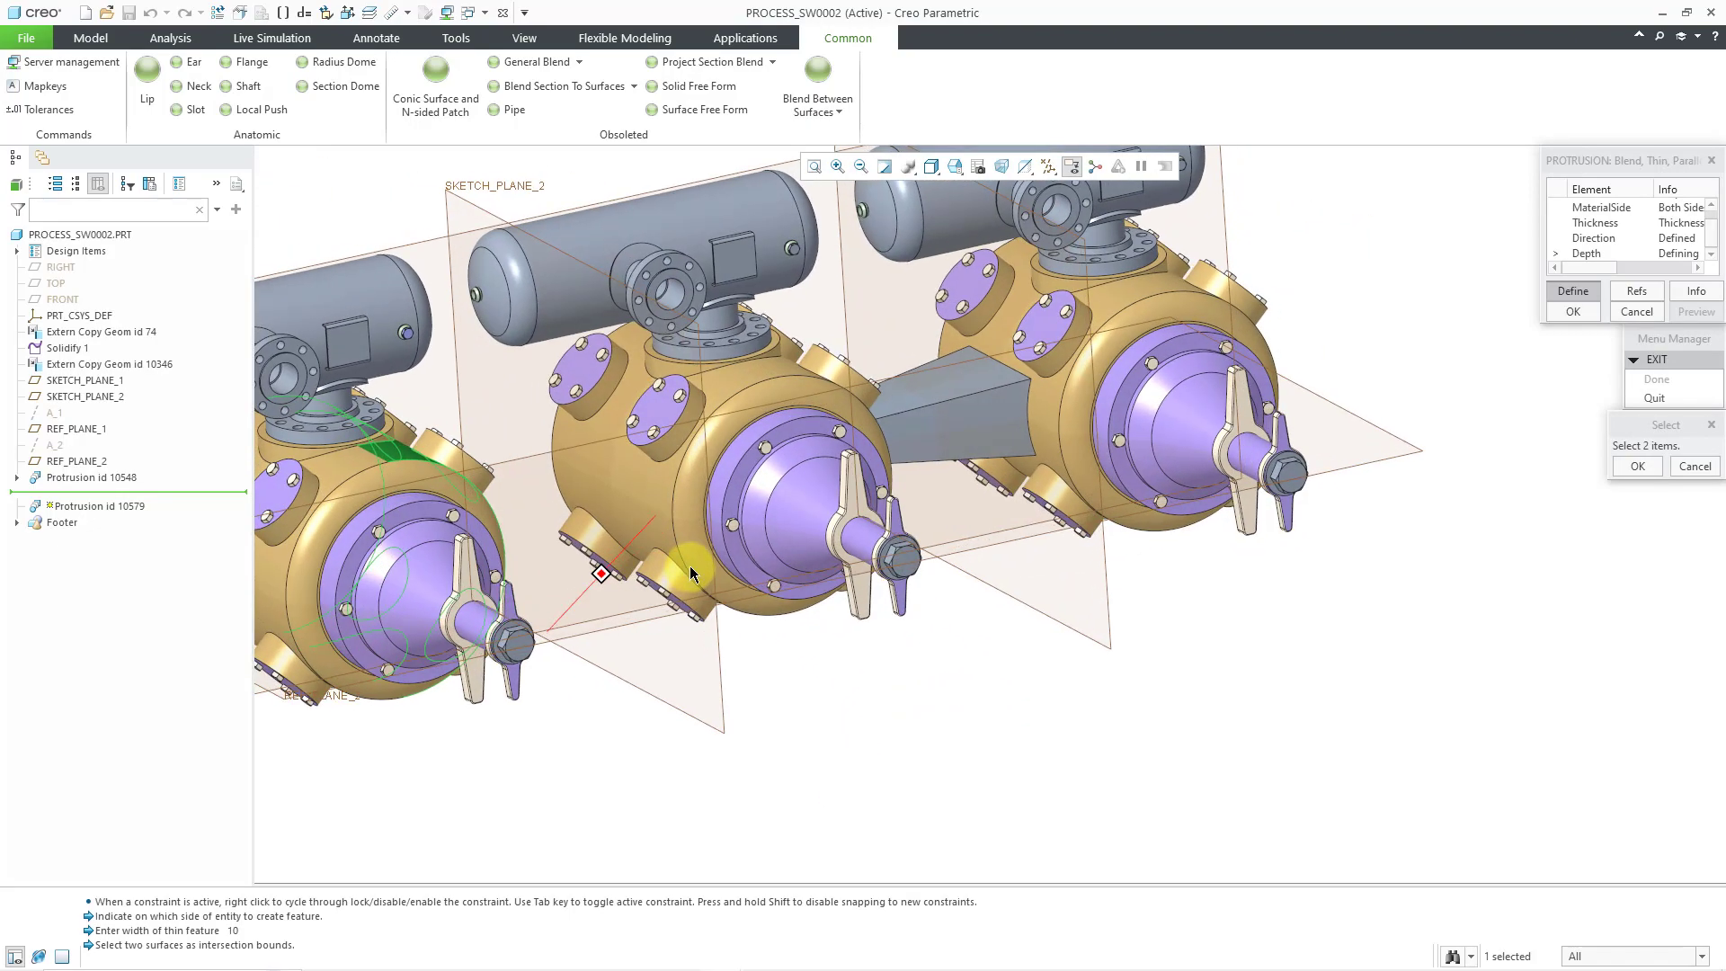
click(632, 484)
Hide the datum planes, complete the thin blend protrusion, and view all three connected vessels.
click(1049, 169)
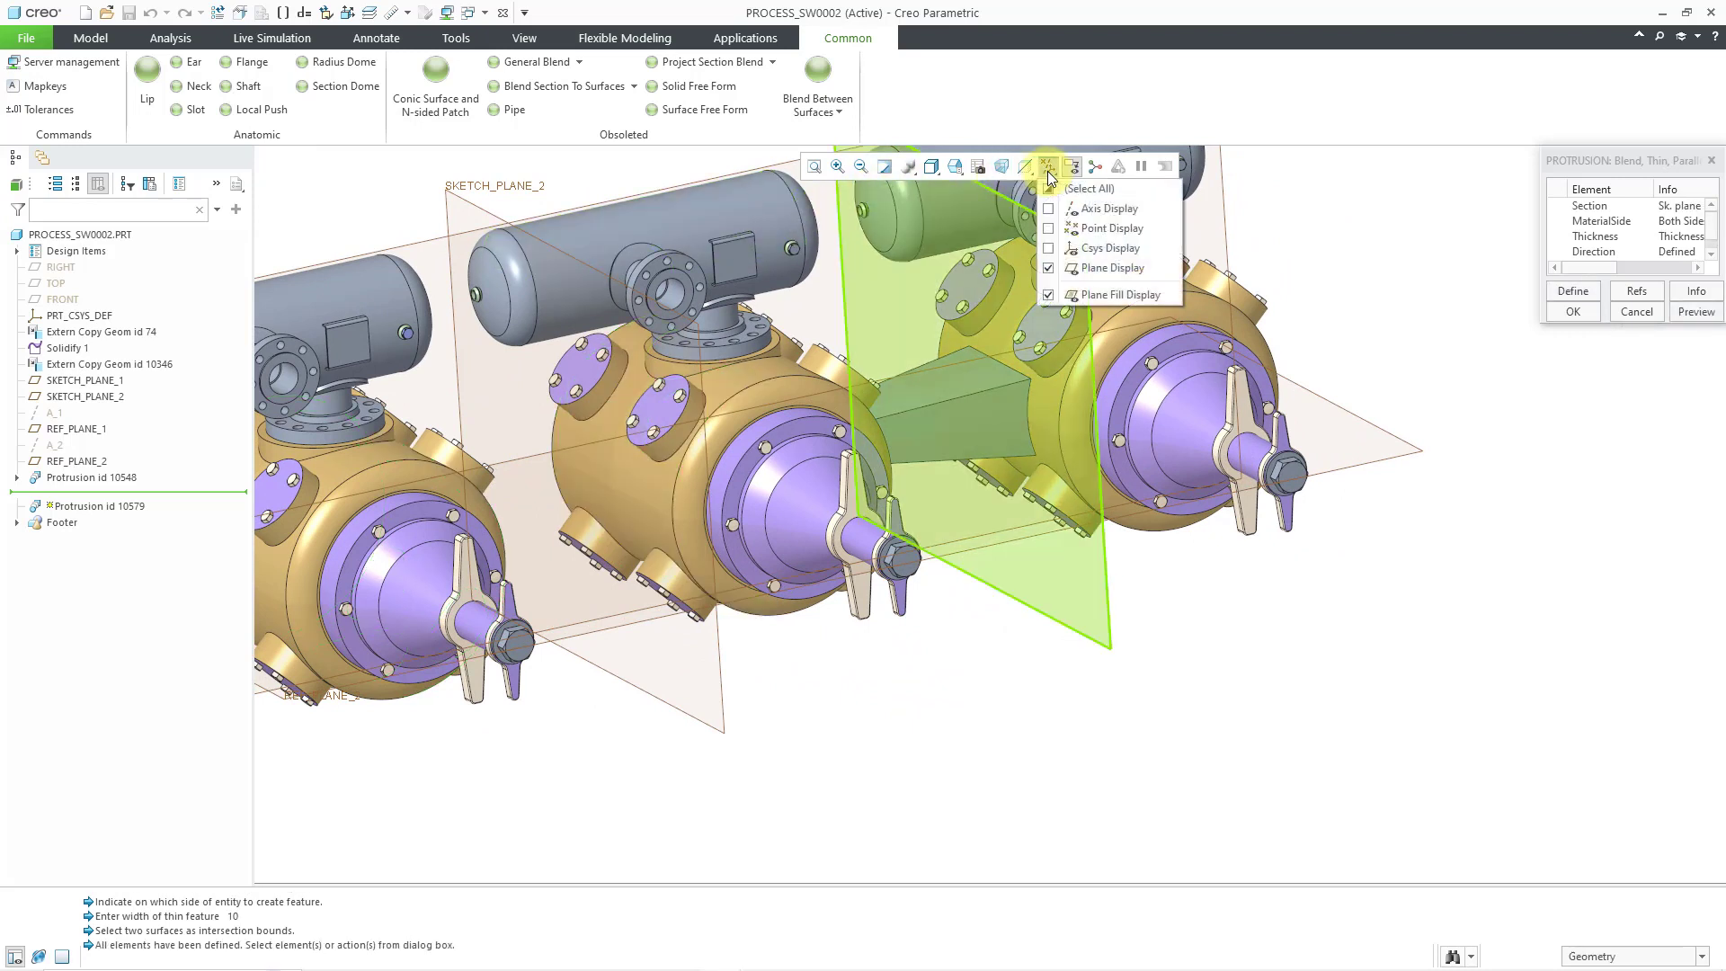
click(1112, 268)
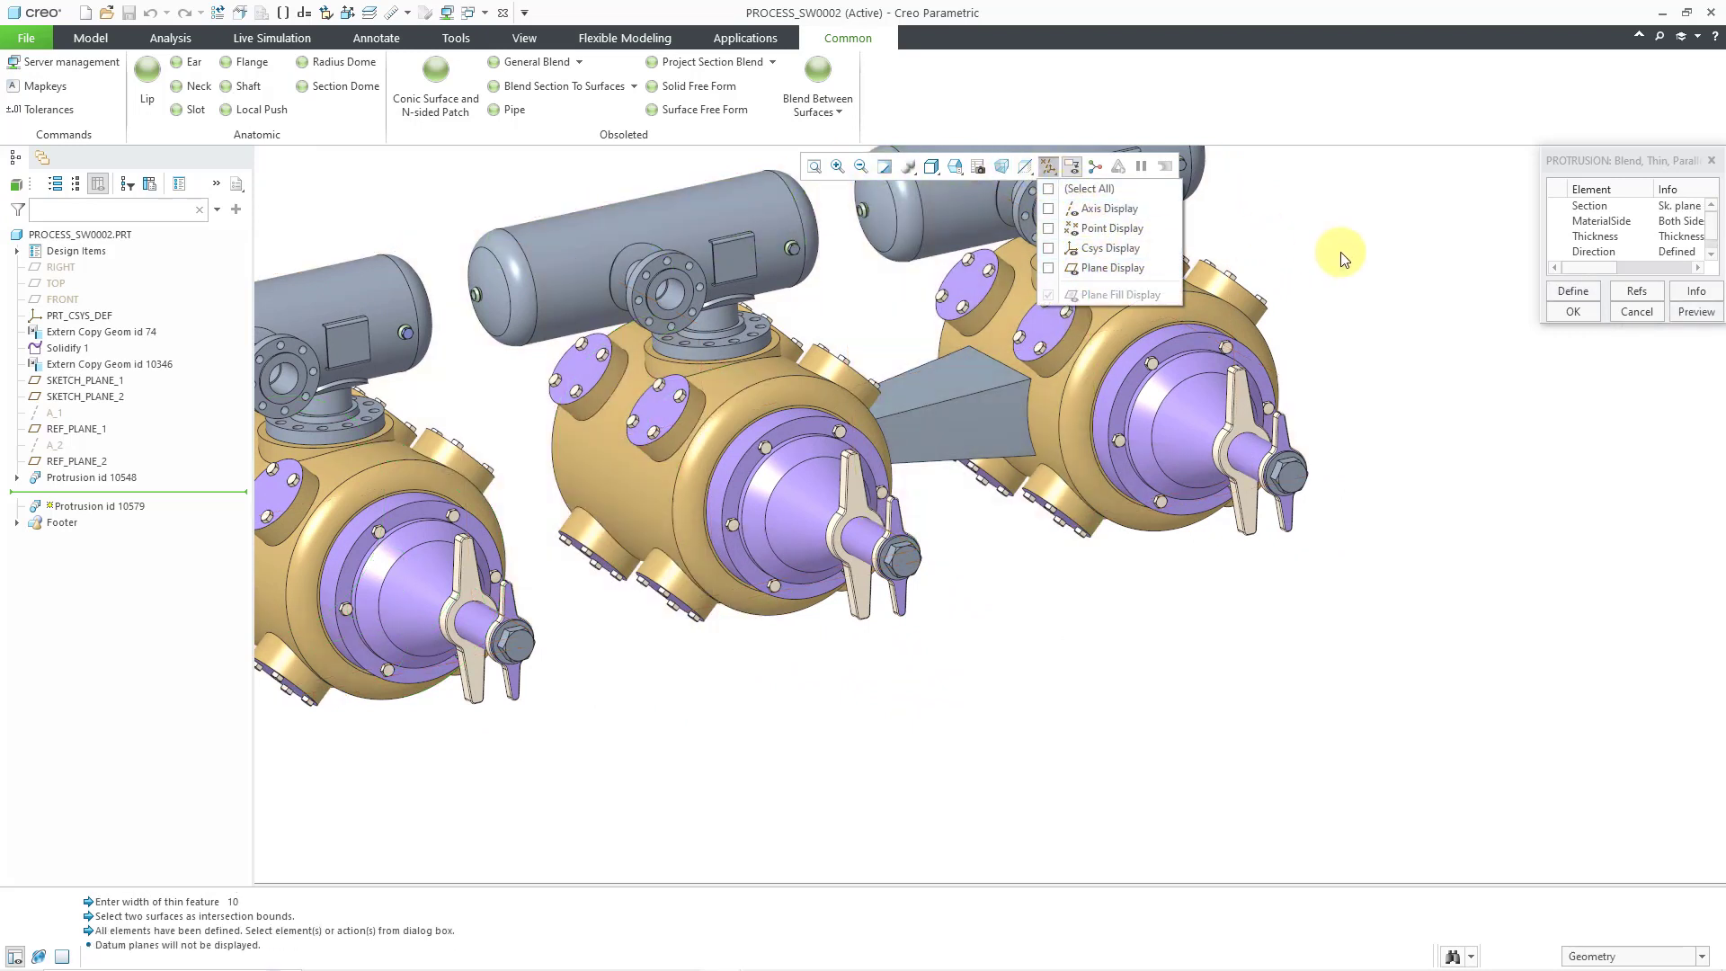
click(1575, 312)
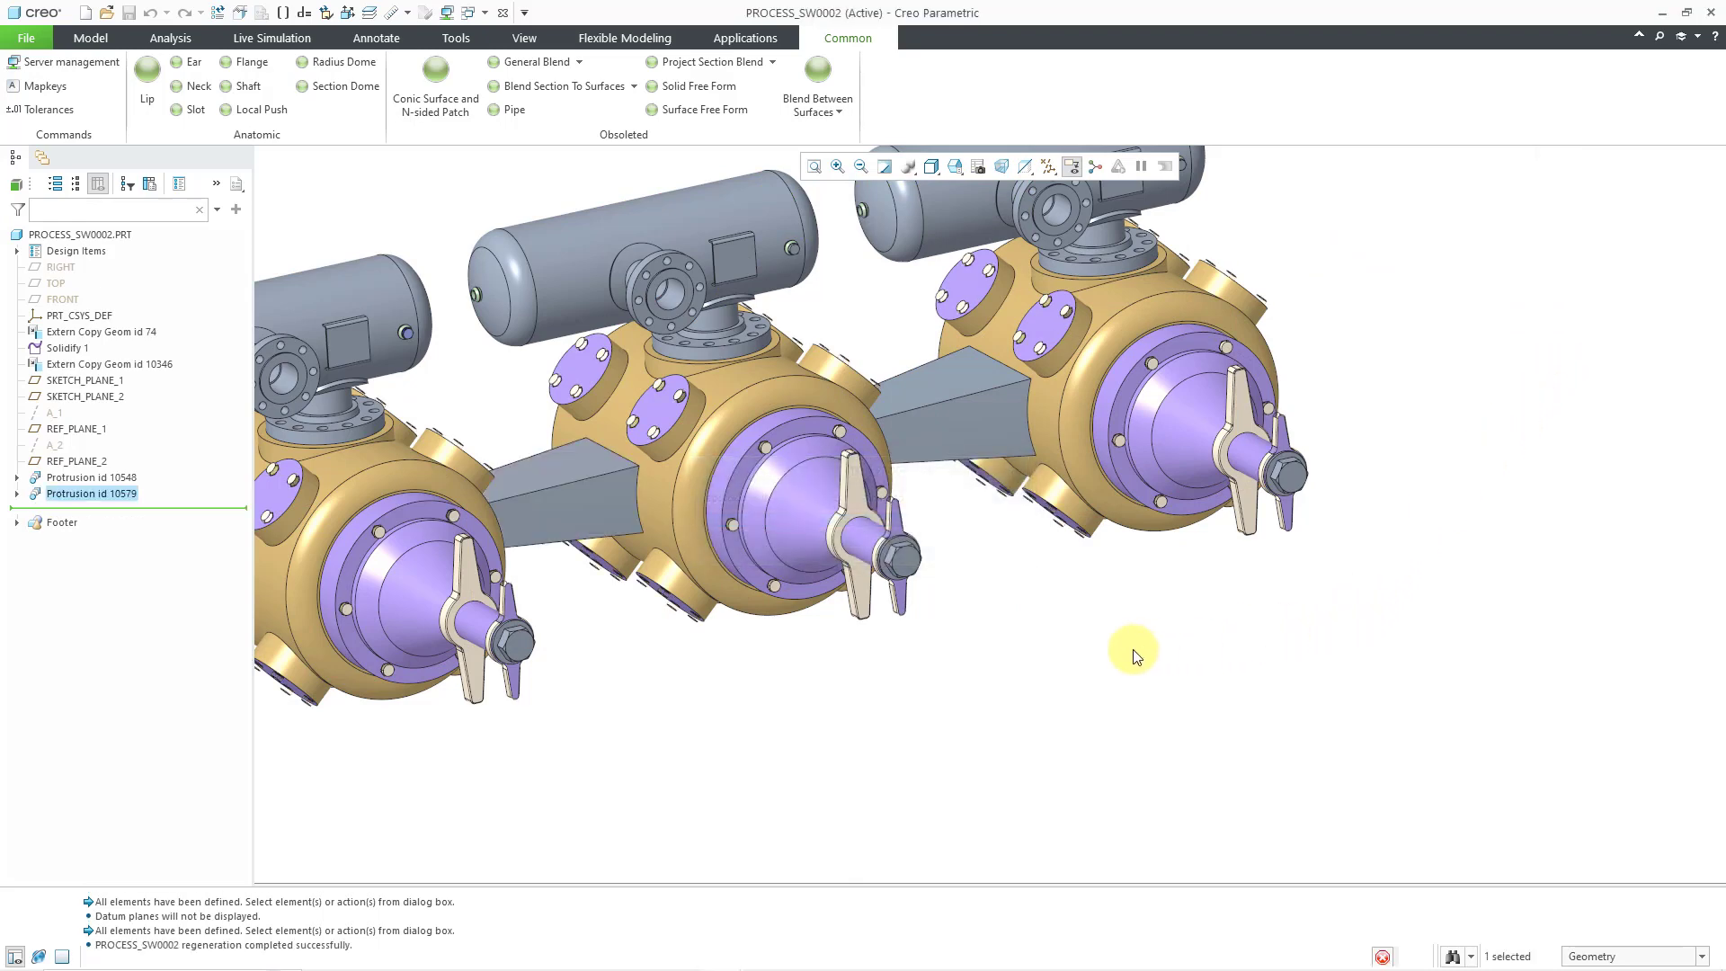
scroll(1106, 652, down, 3)
middle_drag(1072, 647, 962, 647)
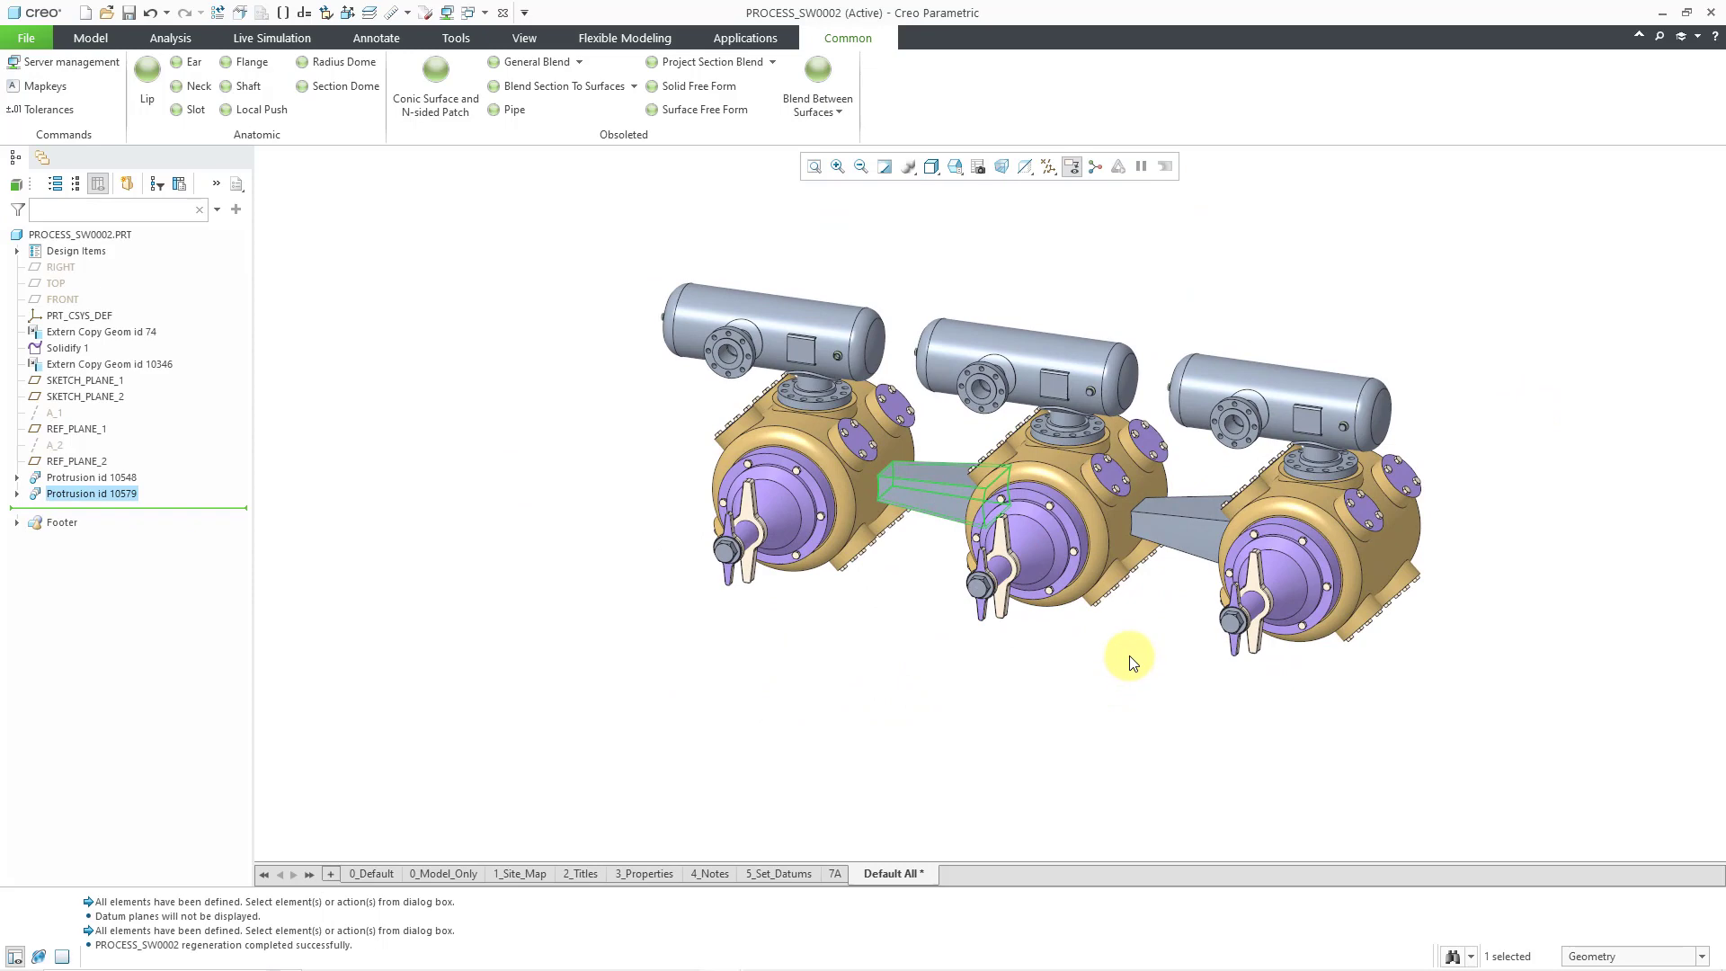
shift+middle_drag(1131, 661, 961, 745)
click(962, 745)
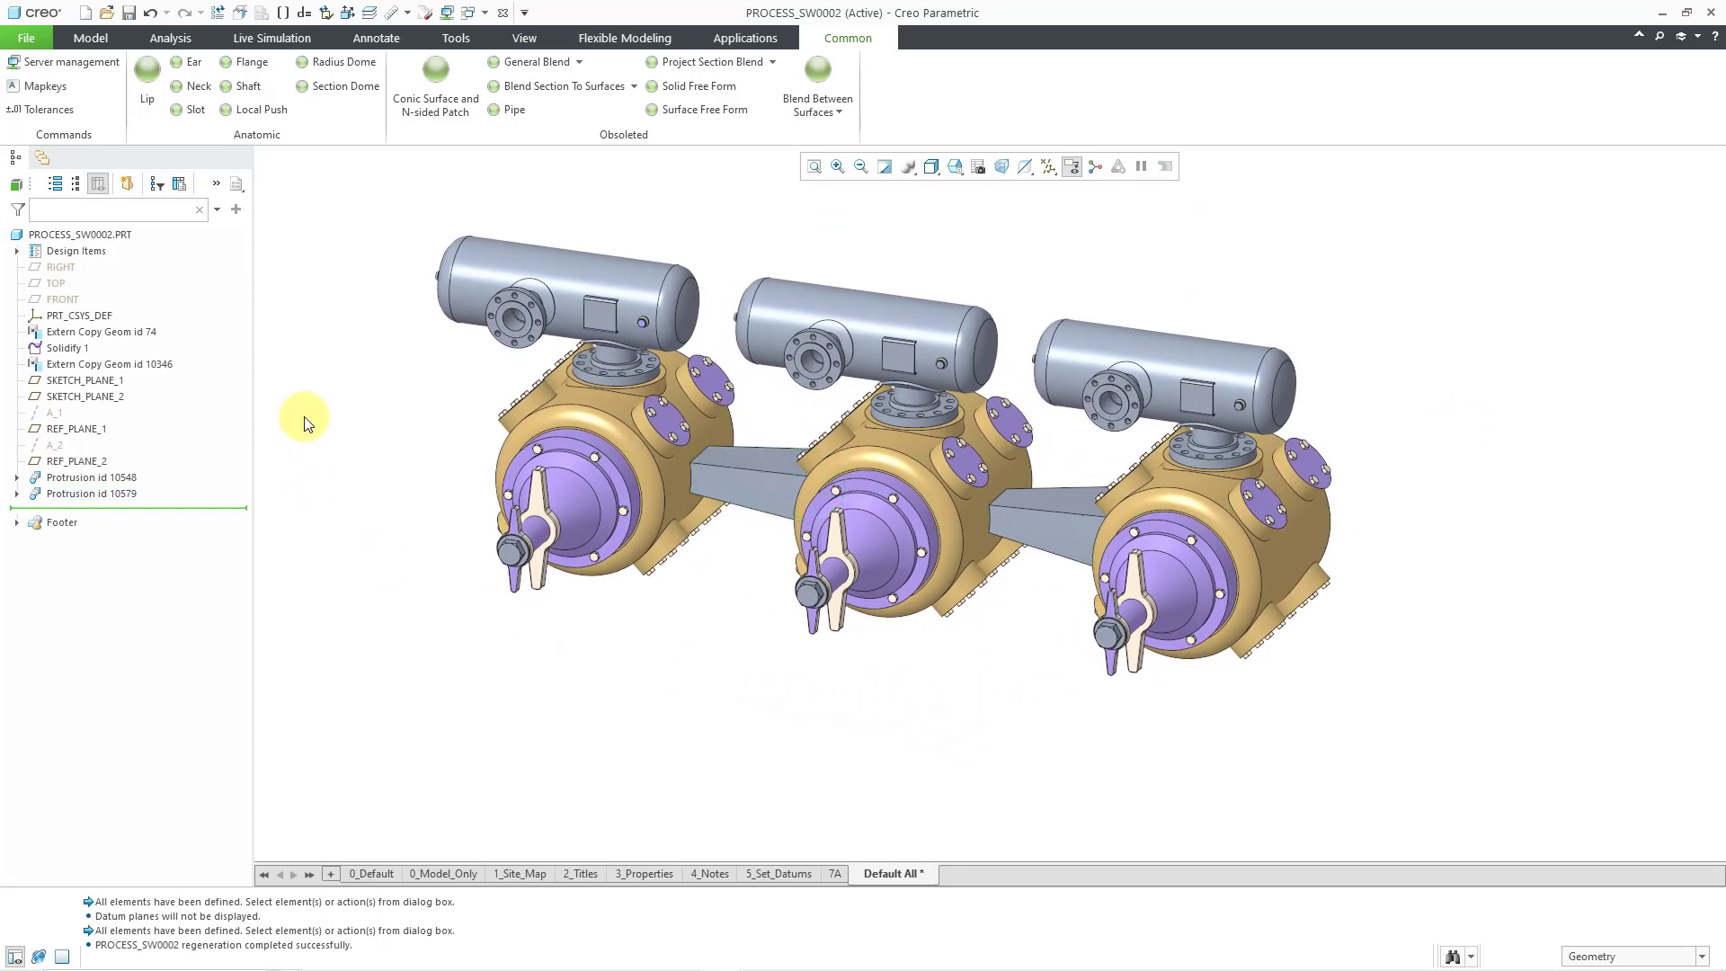
Turn on the display of datum planes in the model.
click(525, 40)
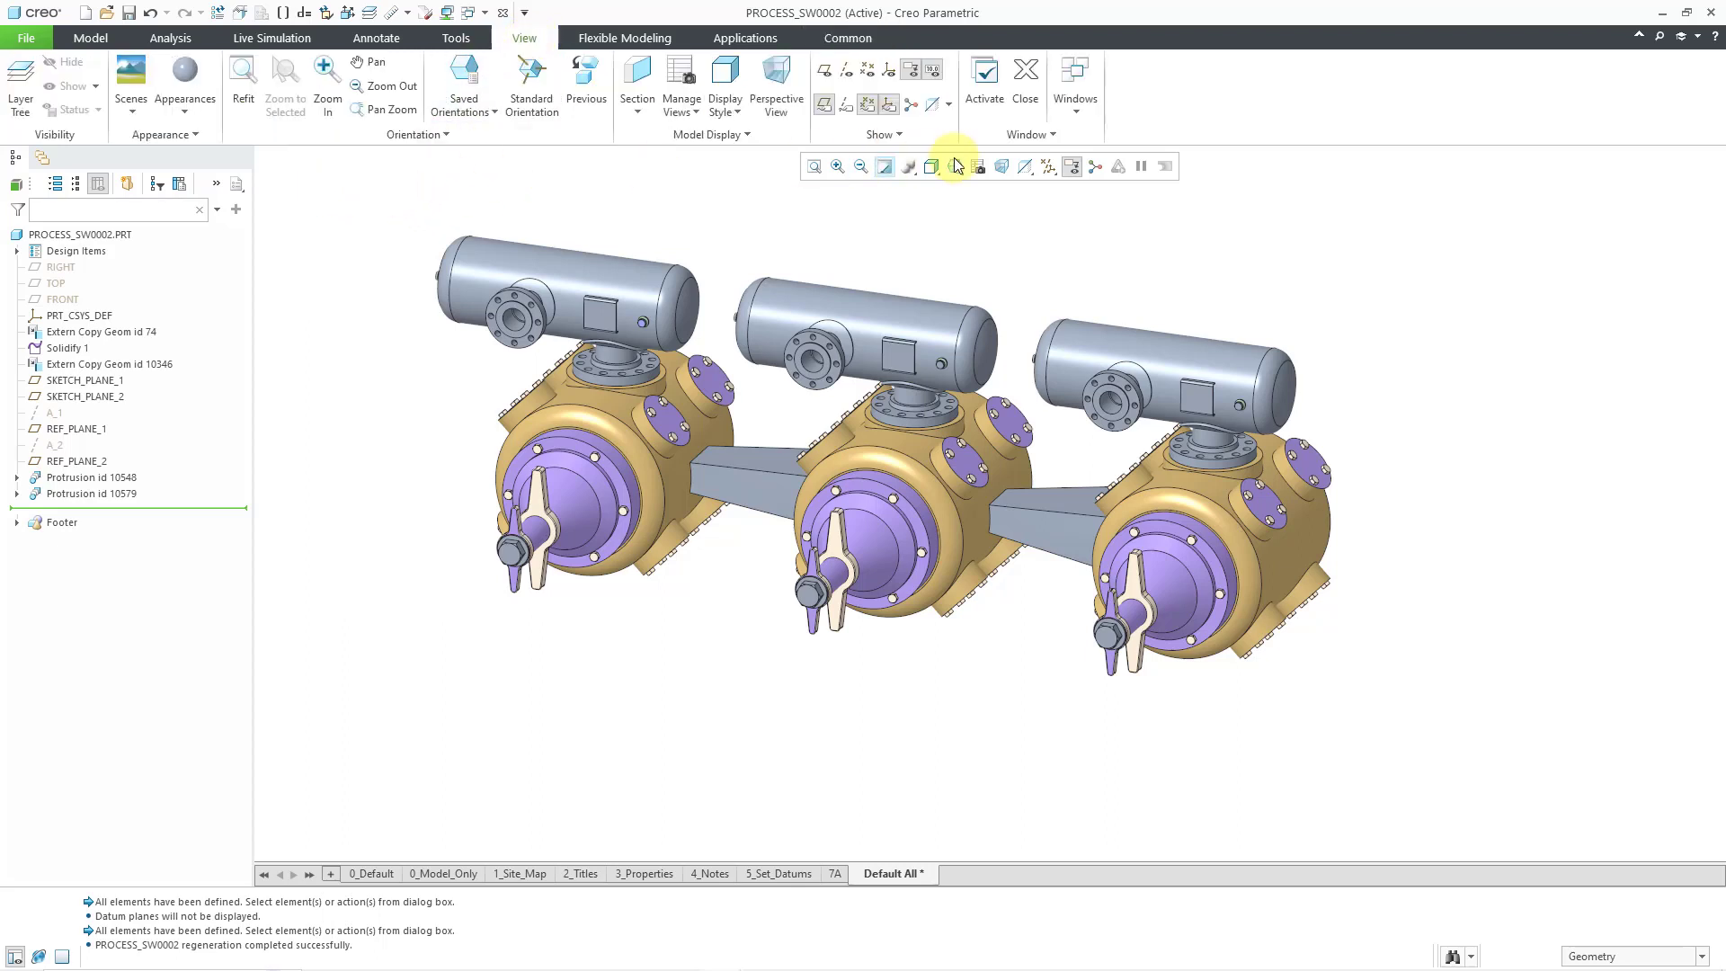
click(1049, 166)
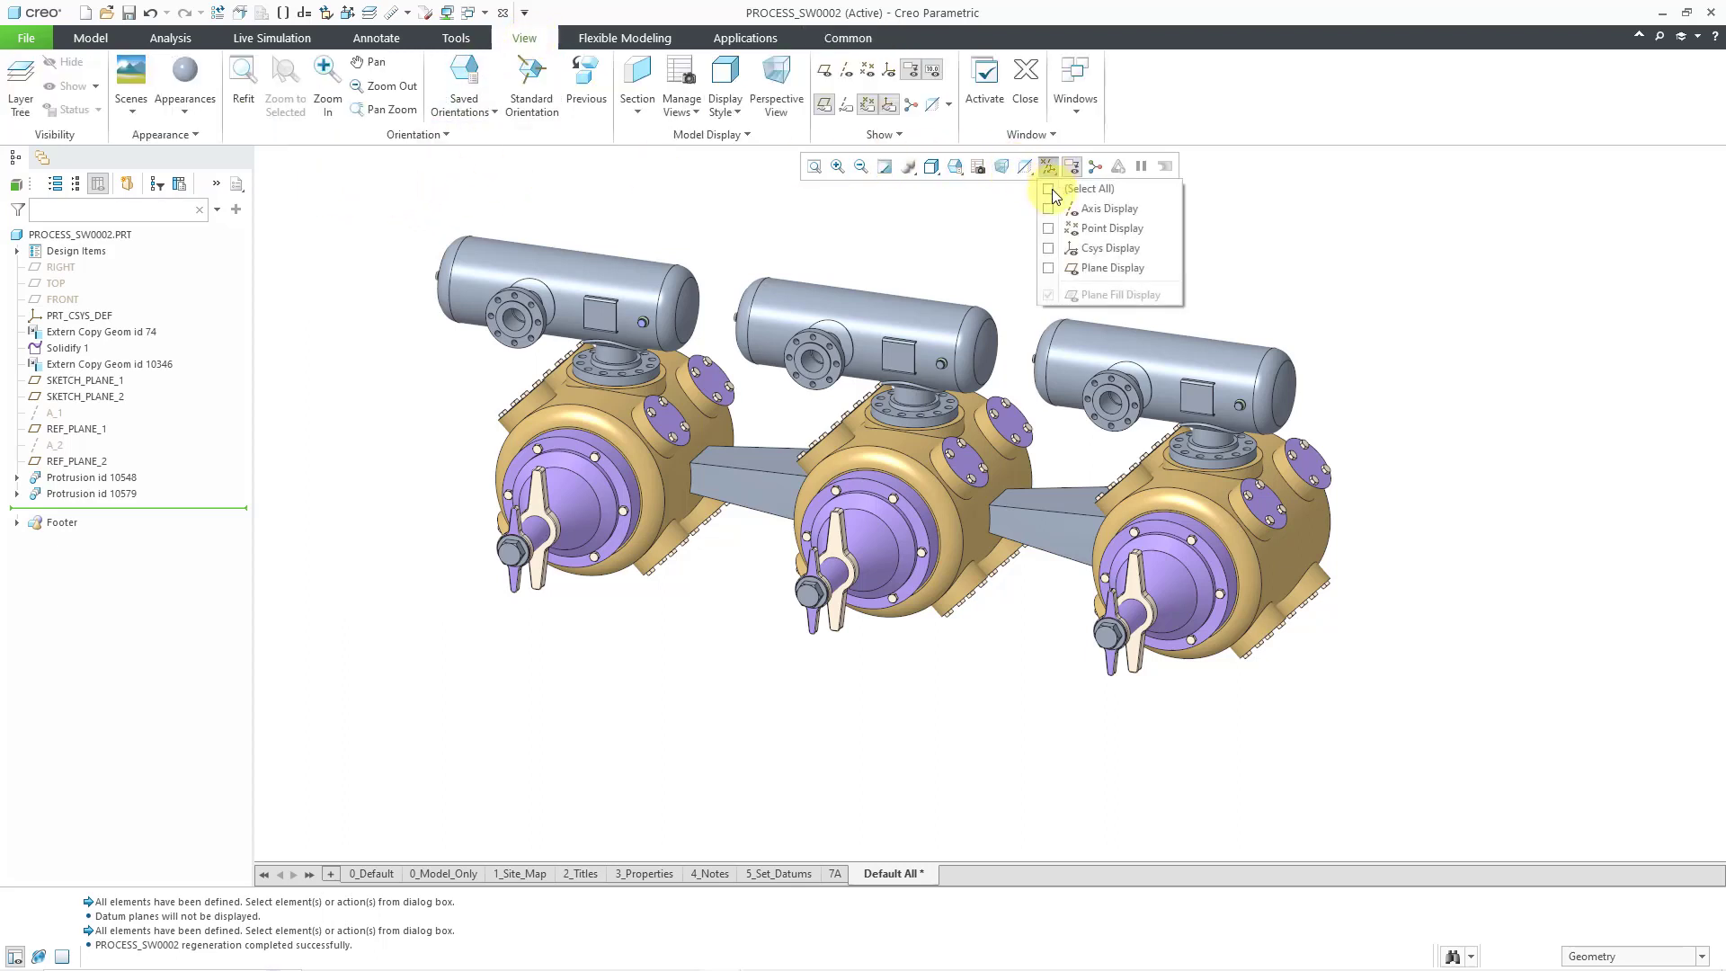
click(1092, 268)
click(710, 172)
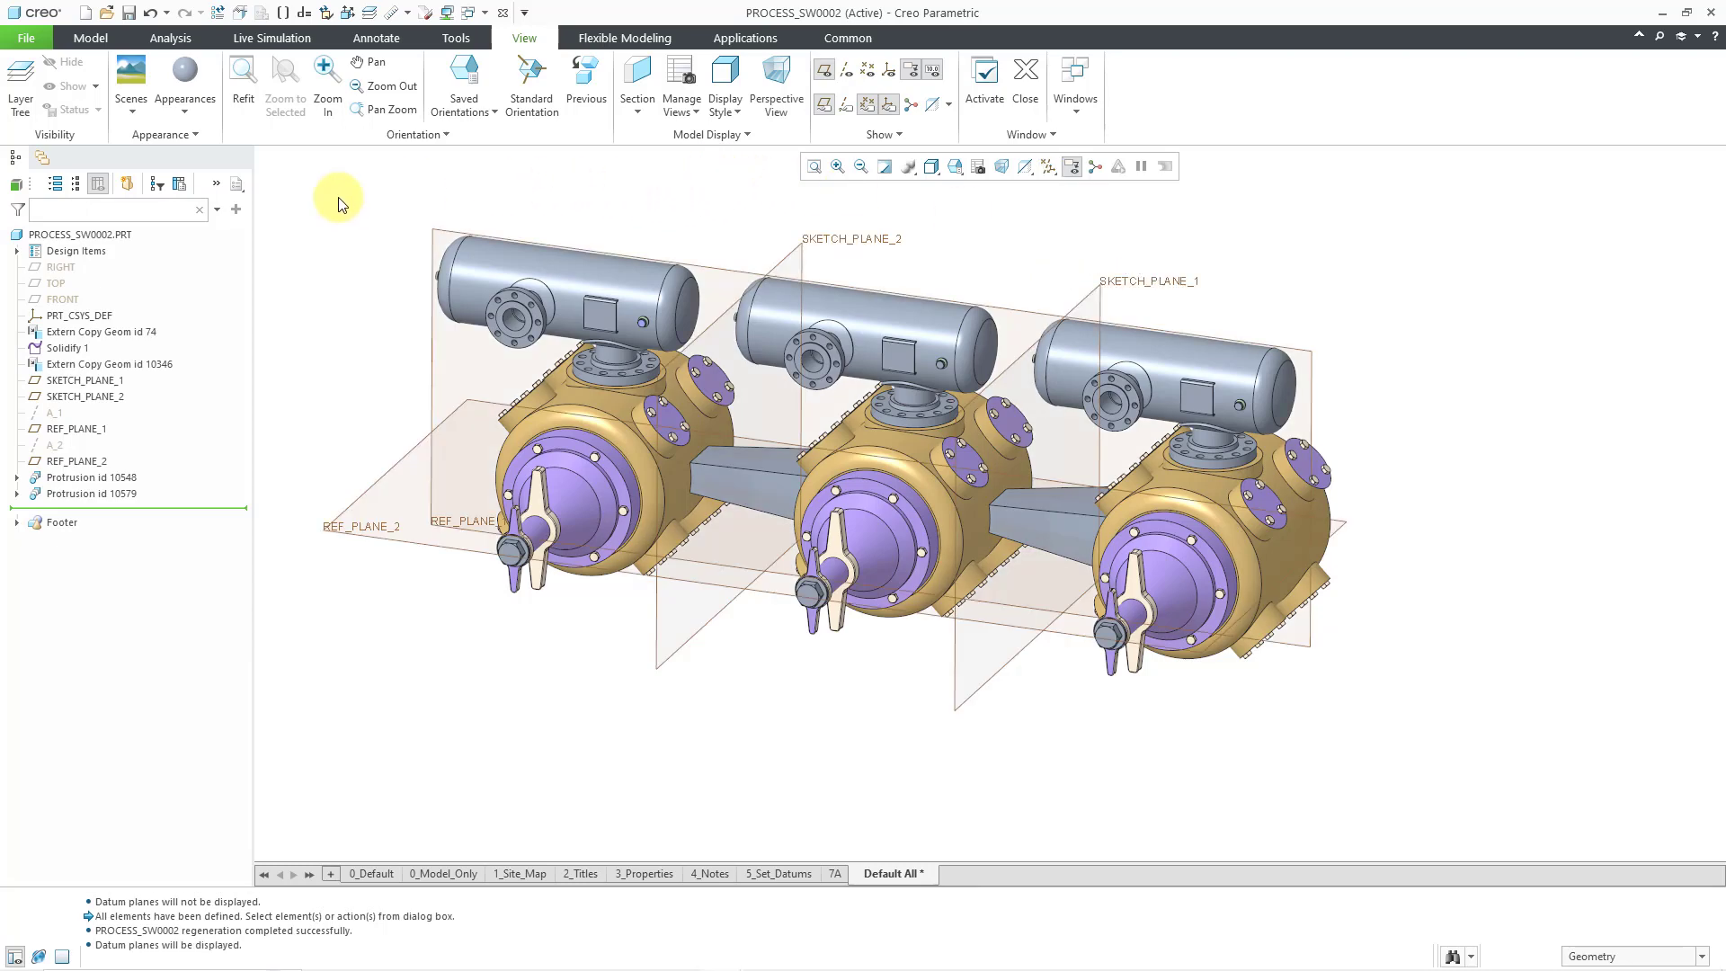
Create a planar section through REF_PLANE_1 with the hatch pattern shown, and hide the datum planes.
click(435, 225)
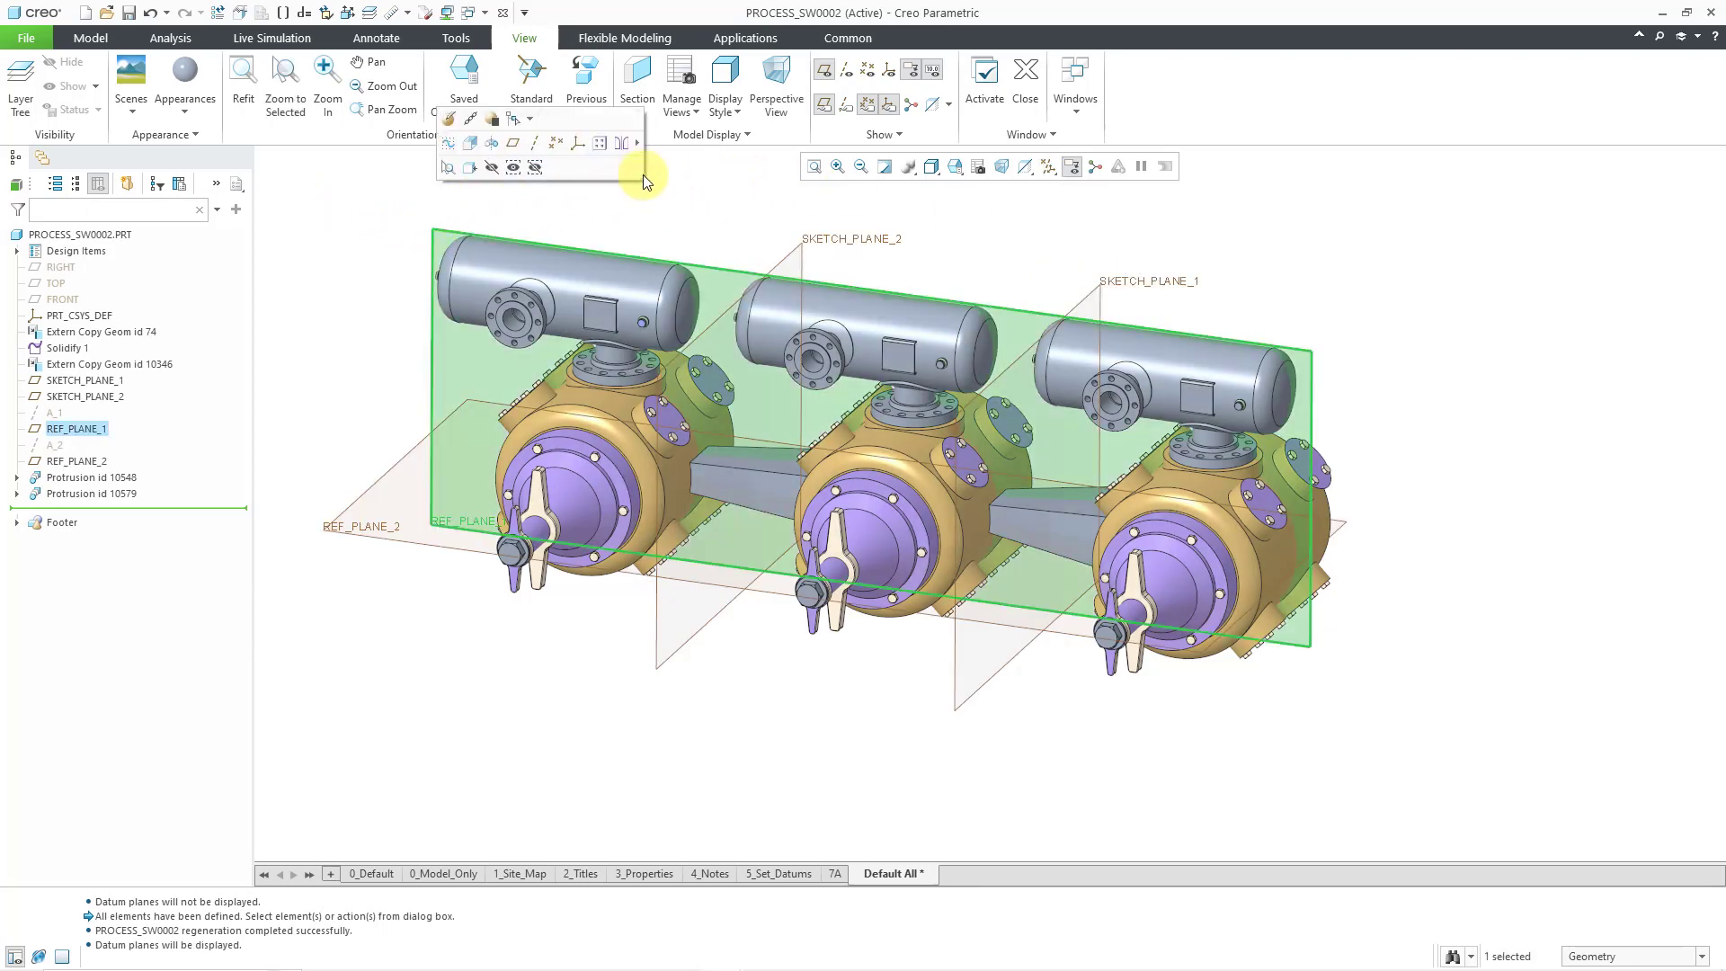
click(644, 78)
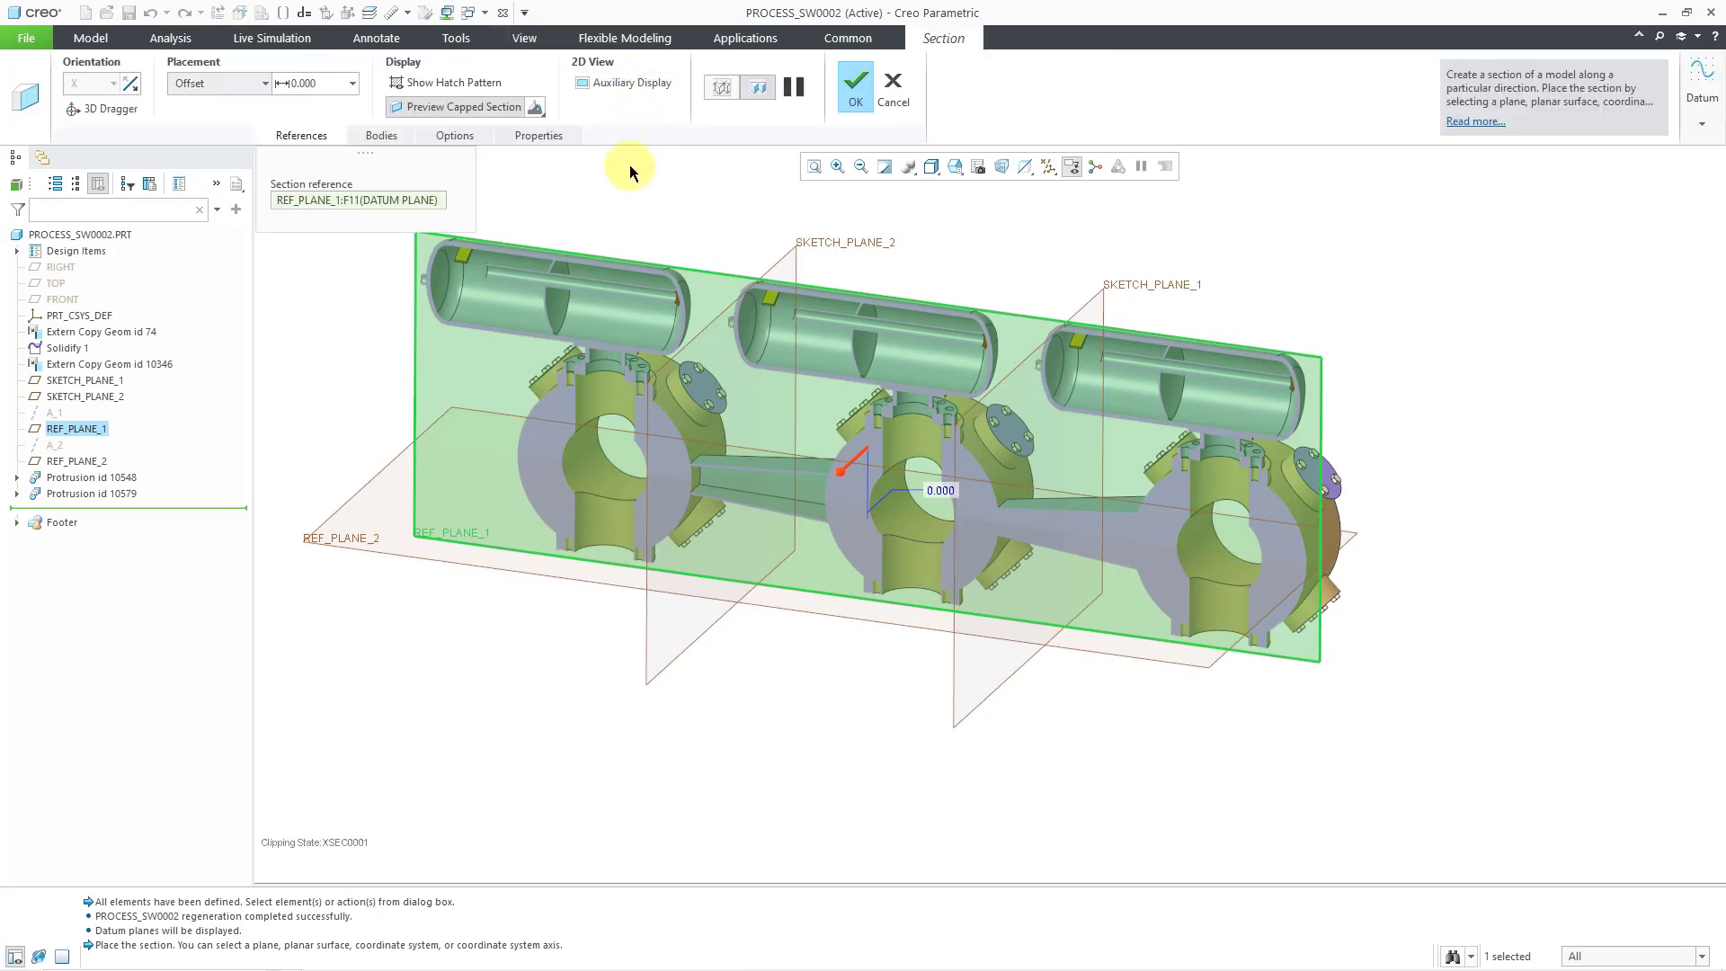
click(415, 82)
click(856, 85)
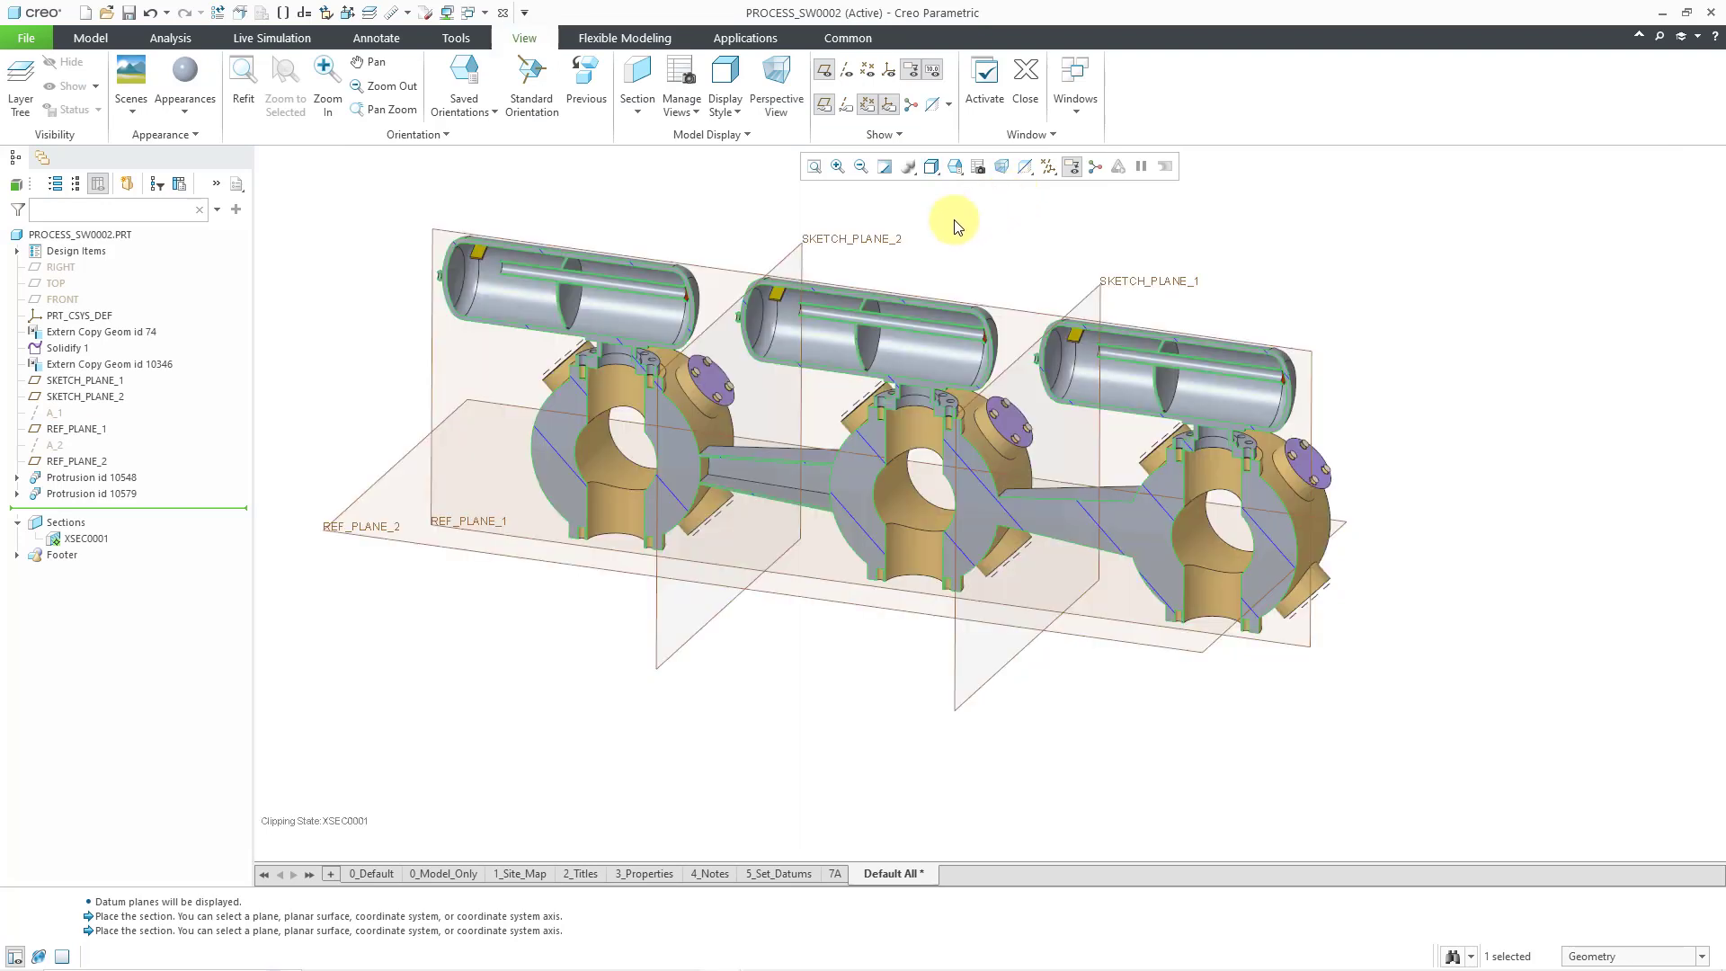
click(823, 72)
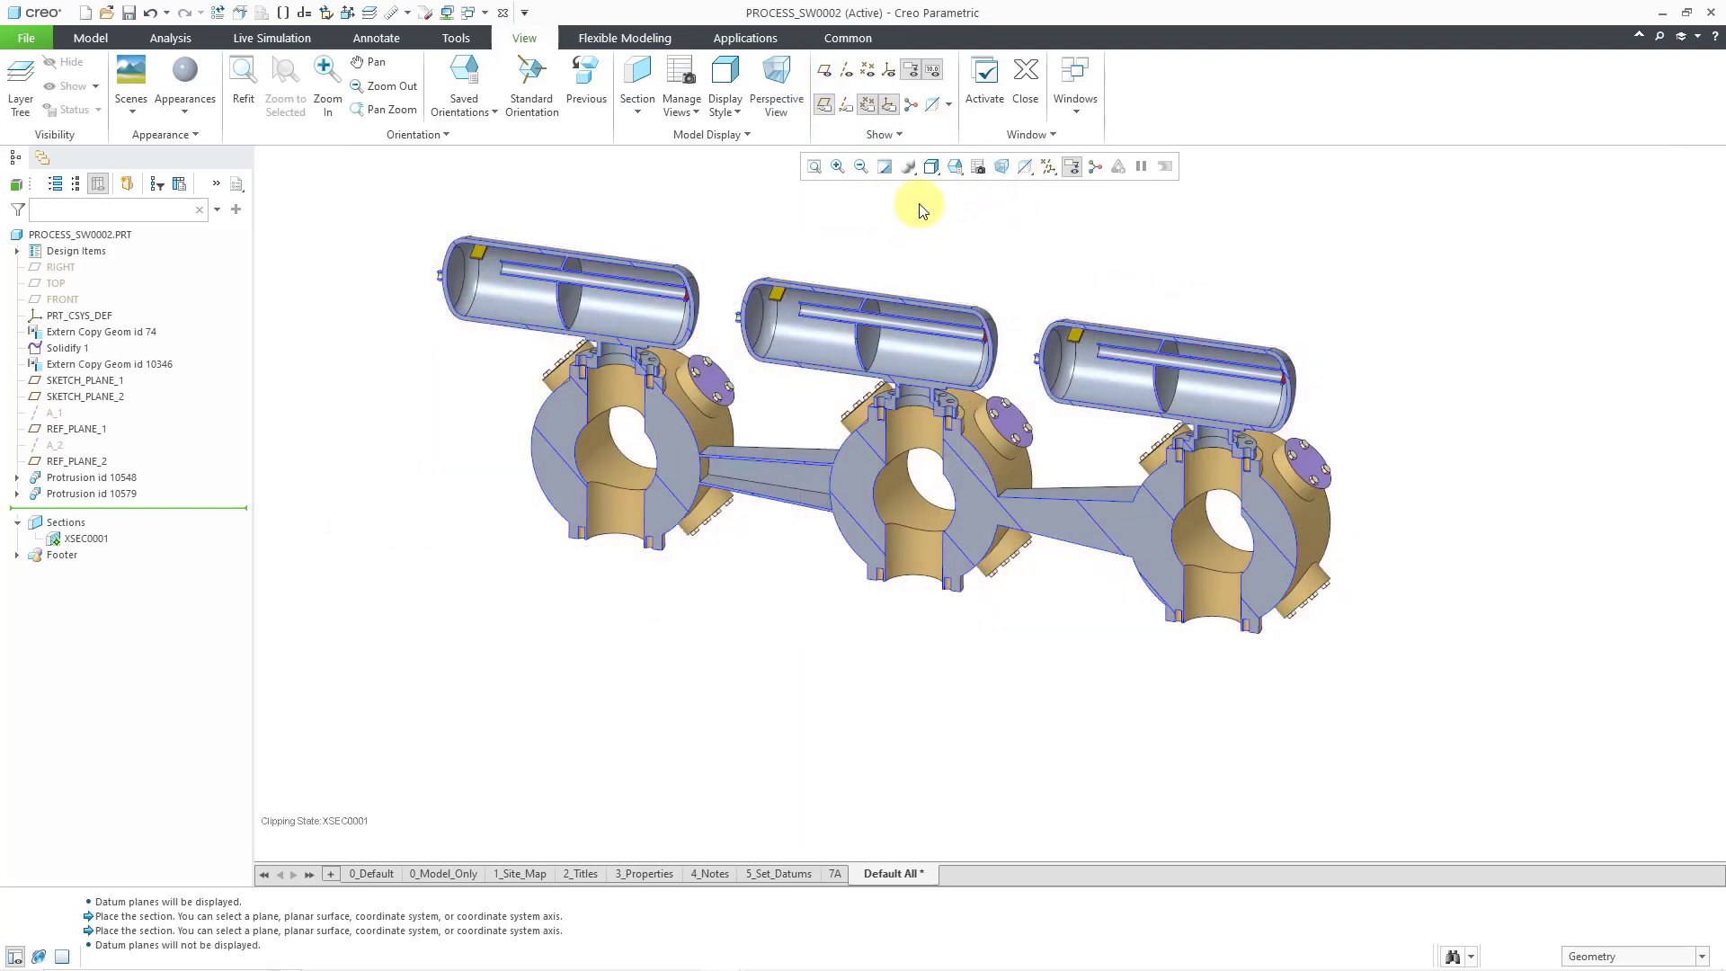
scroll(909, 212, up, 1)
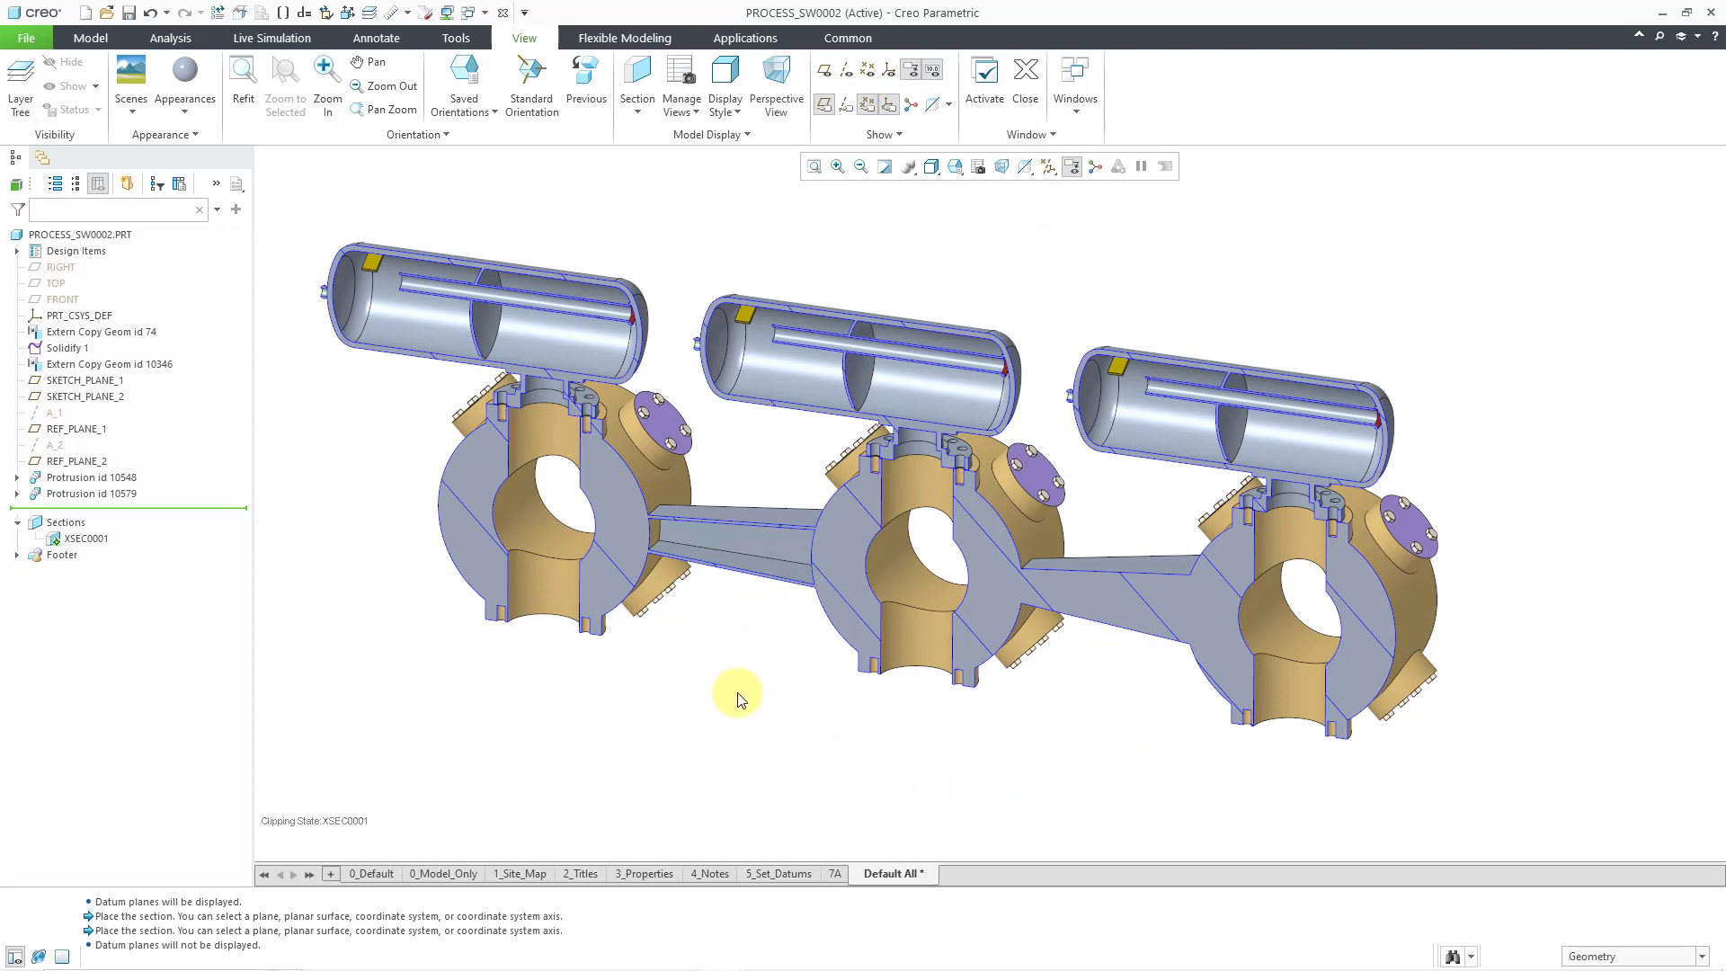
Open the list of Project Section Blend feature variants.
click(848, 38)
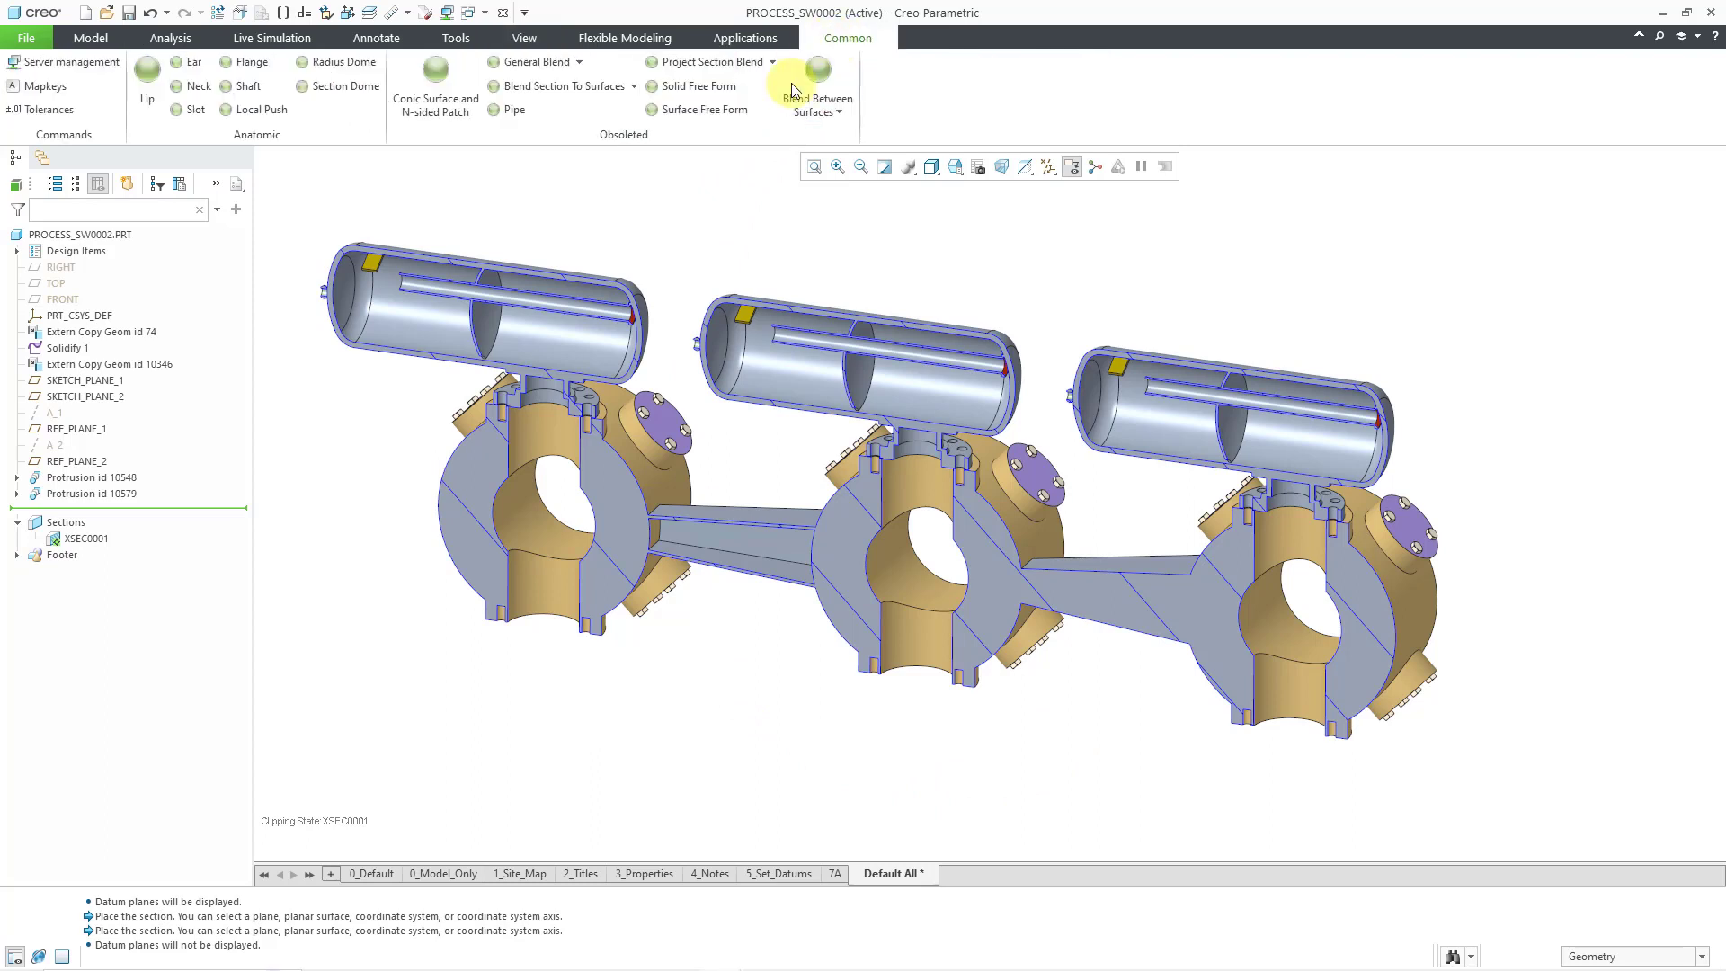
click(771, 63)
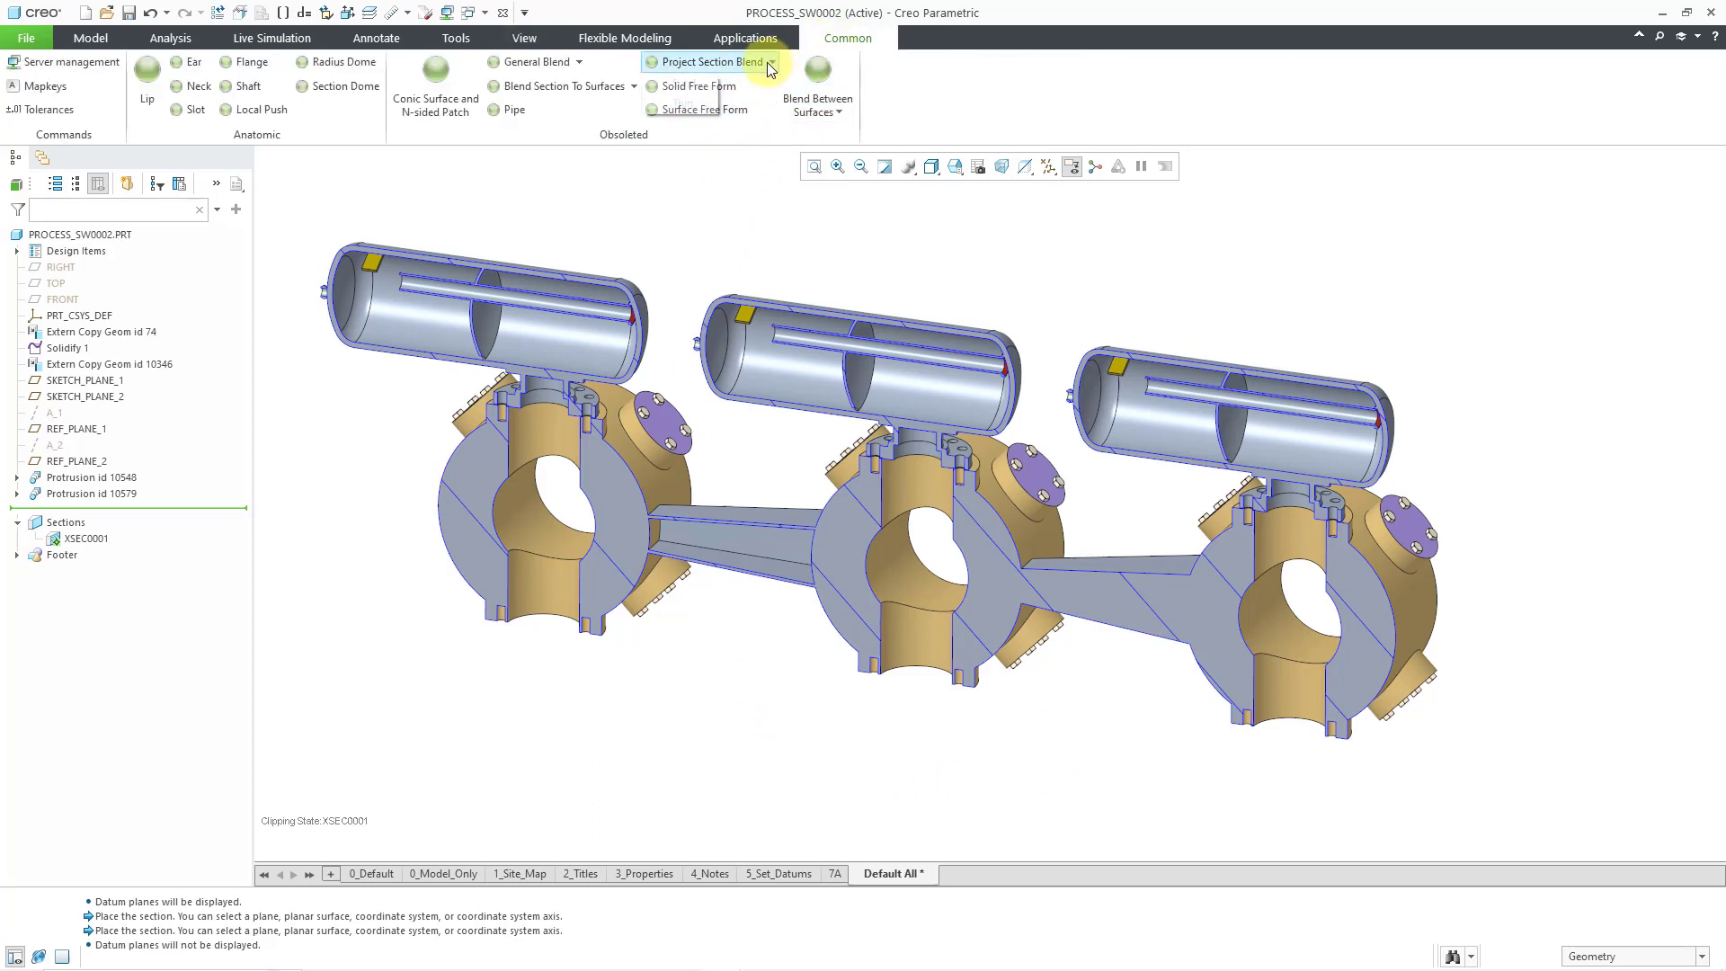